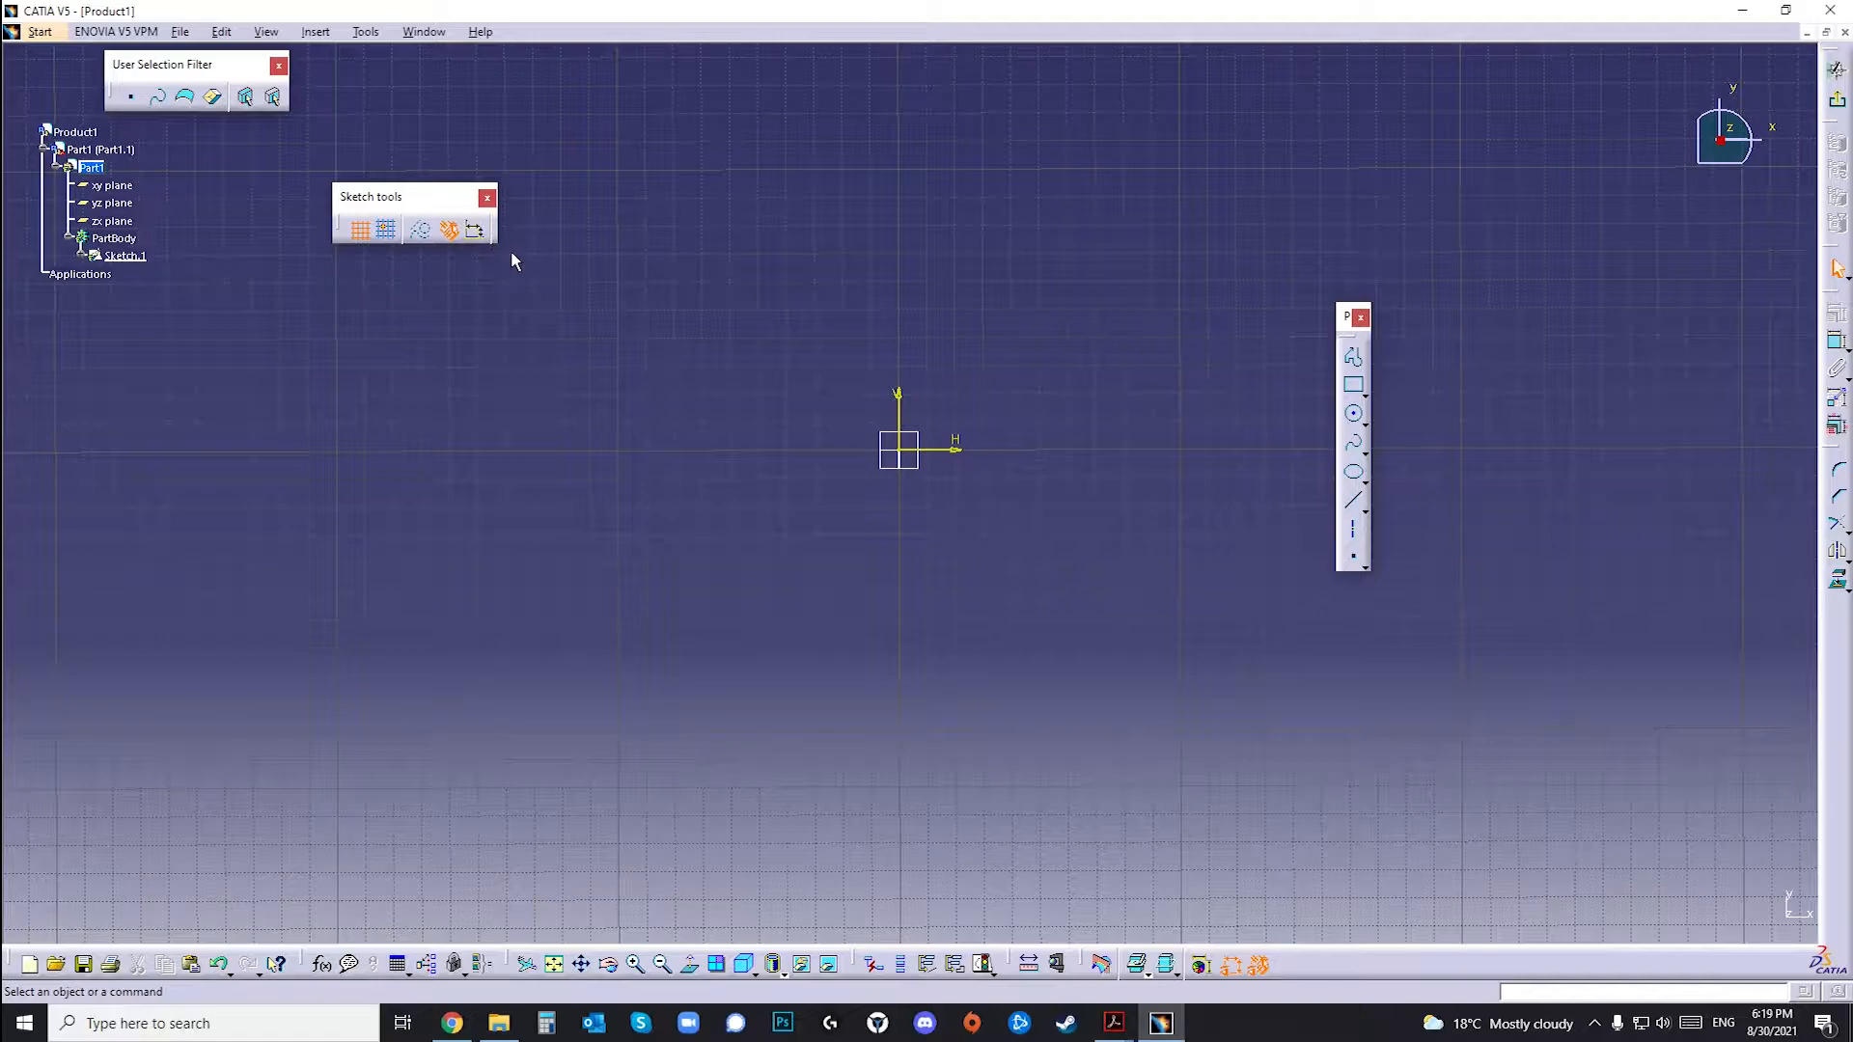
# Step: Start a profile in the sketch with its first point at the origin, H 0 mm and V 0 mm
pyautogui.click(1357, 360)
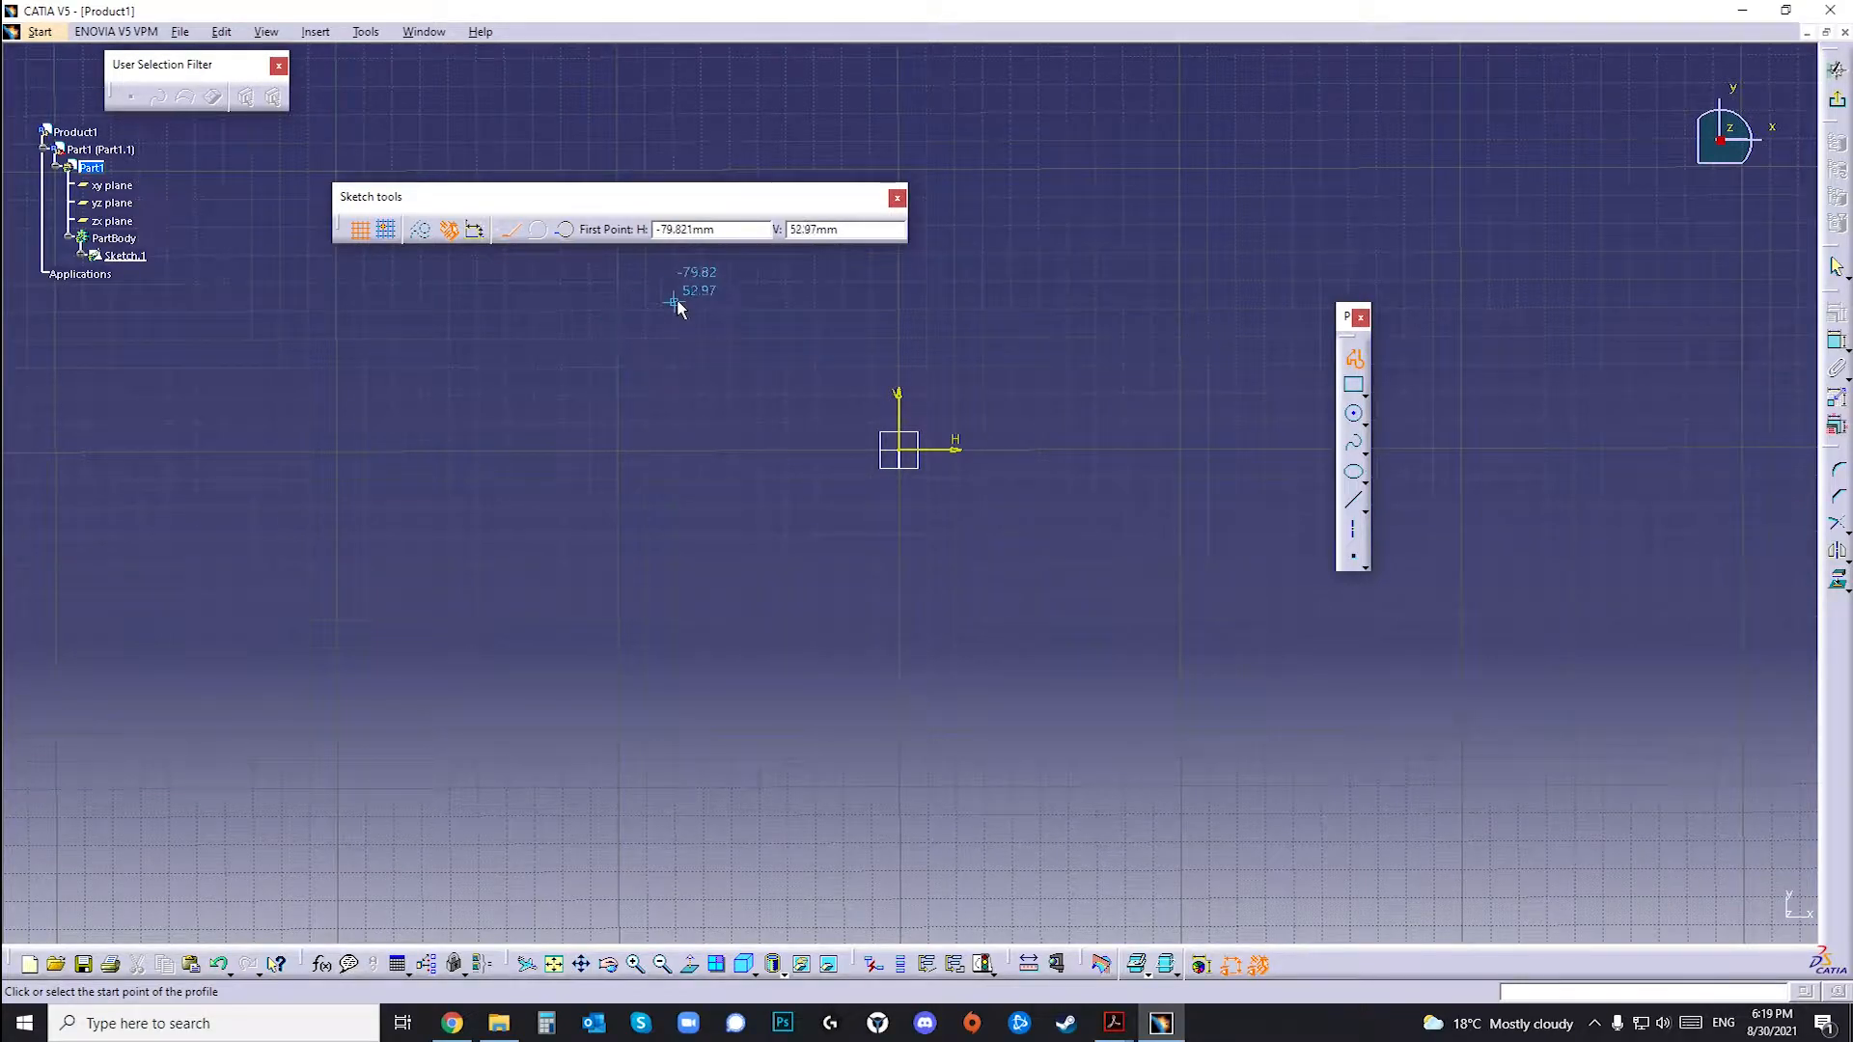
pyautogui.doubleClick(739, 236)
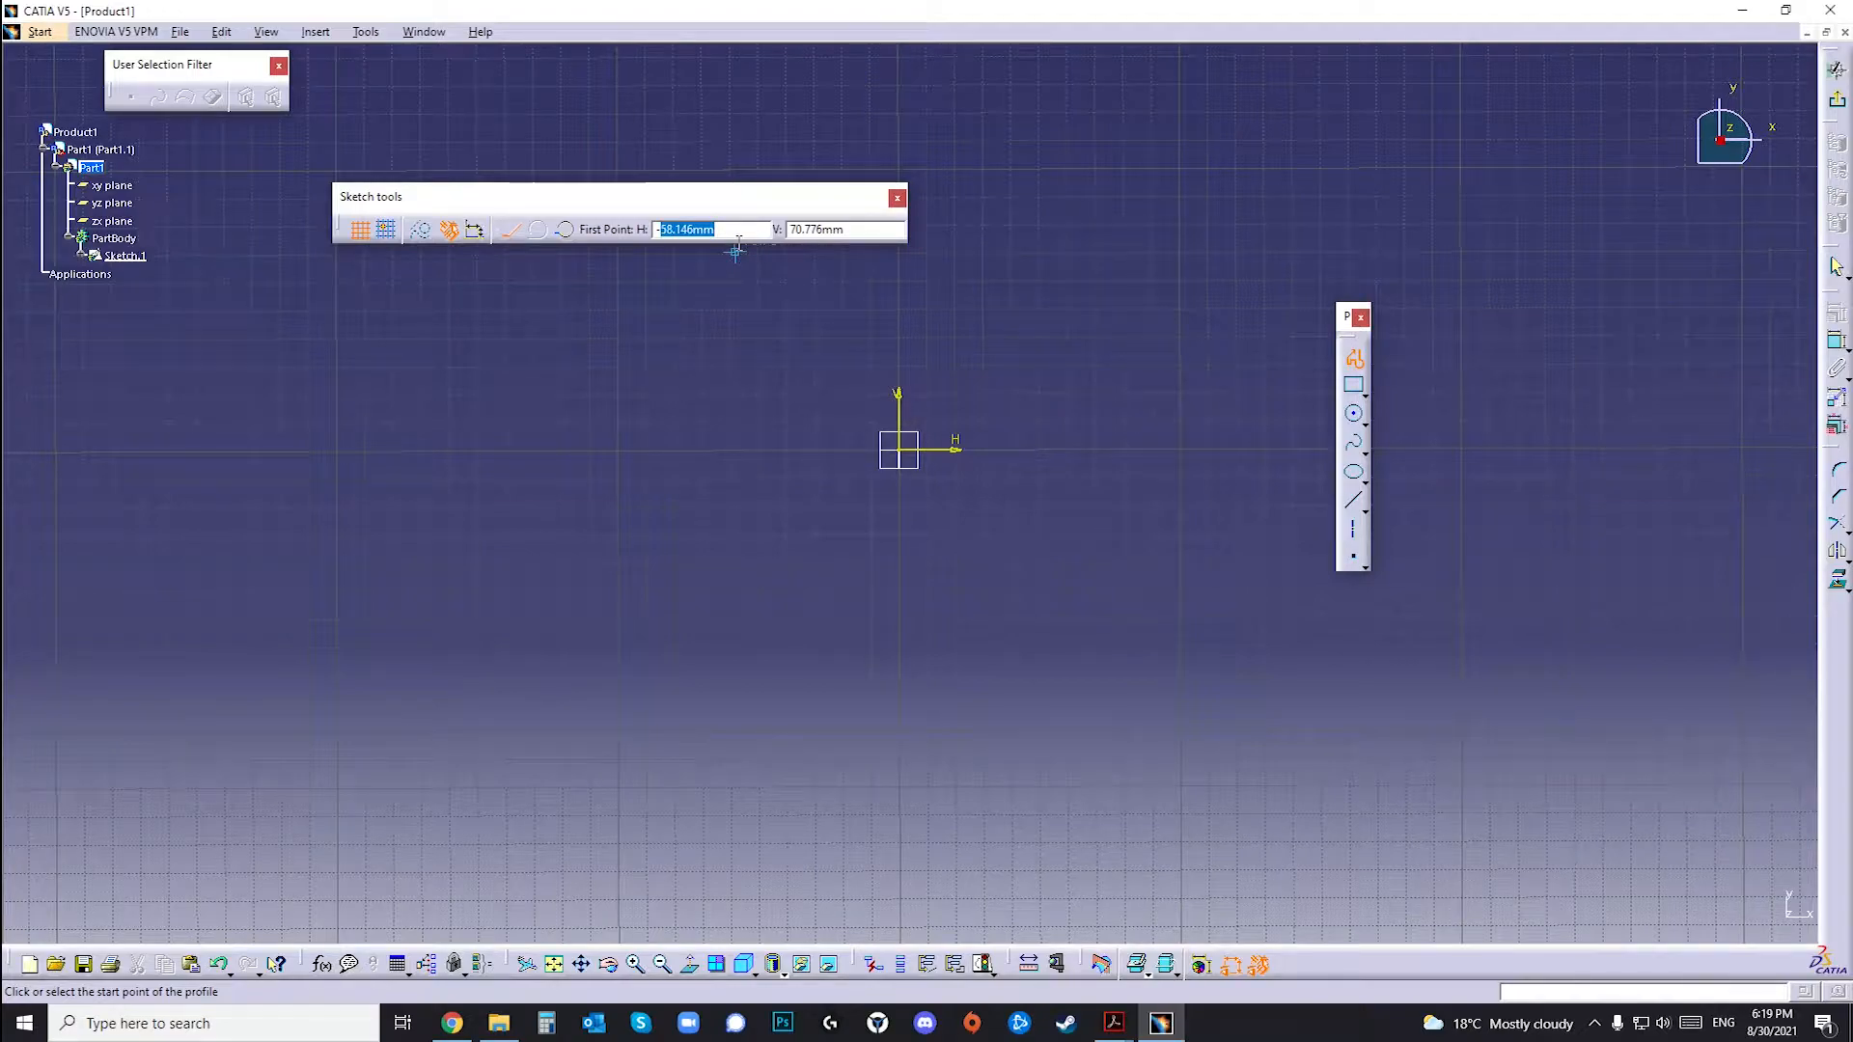
pyautogui.press('BackSpace')
pyautogui.write('0')
pyautogui.press('Tab')
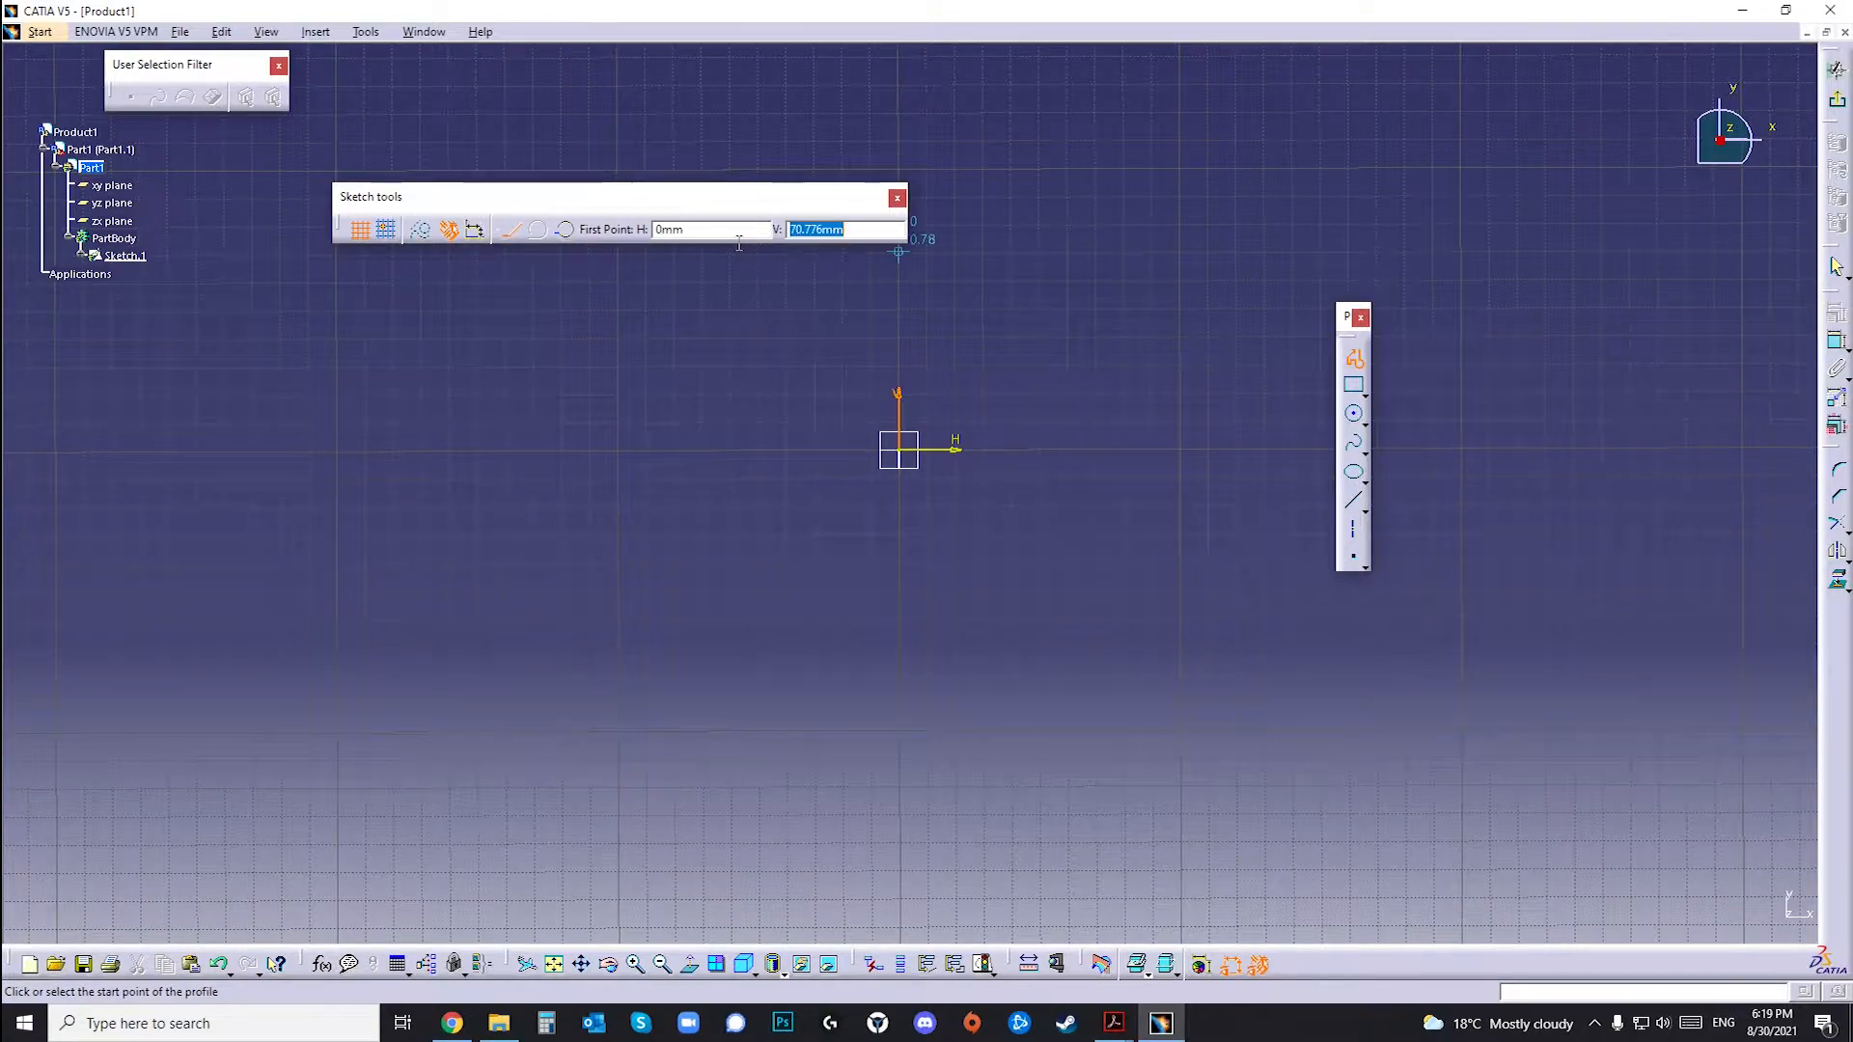
pyautogui.write('0')
pyautogui.press('Return')
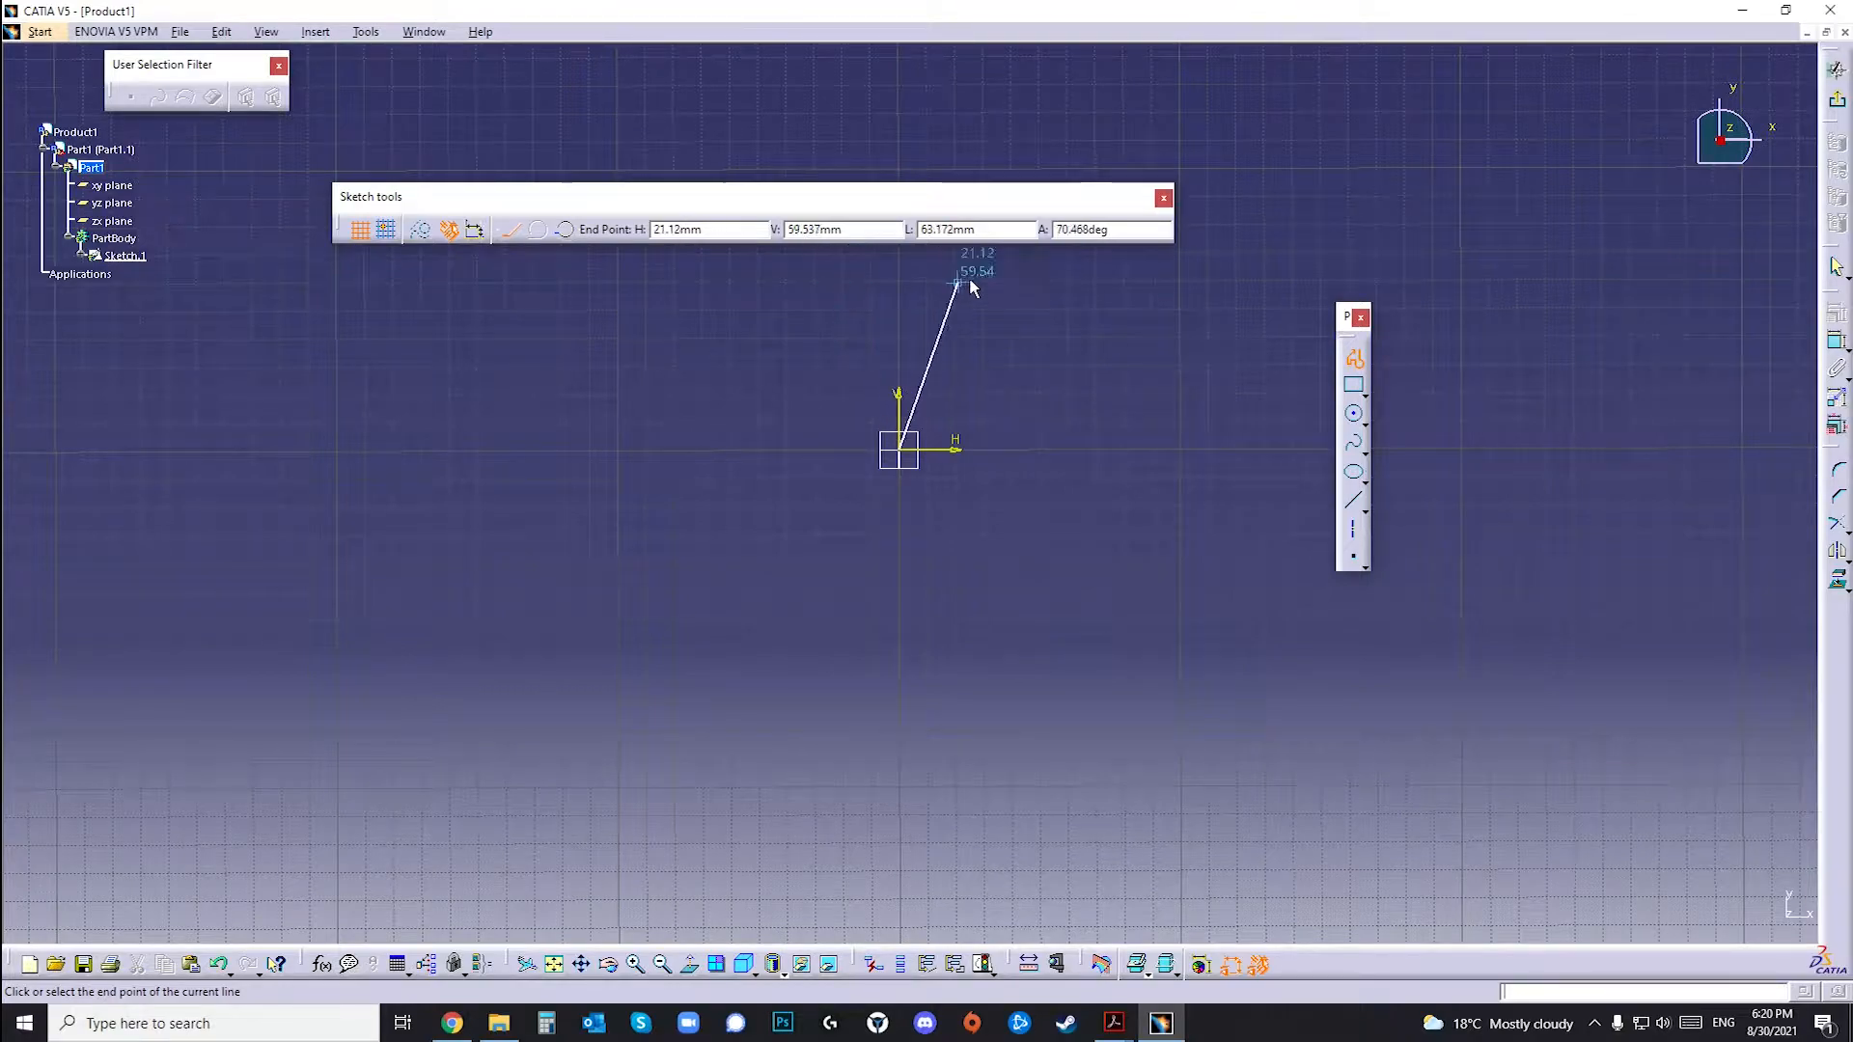
# Step: Draw the profile's first line 100 mm long at an angle of 45 degrees
pyautogui.click(982, 232)
pyautogui.write('100')
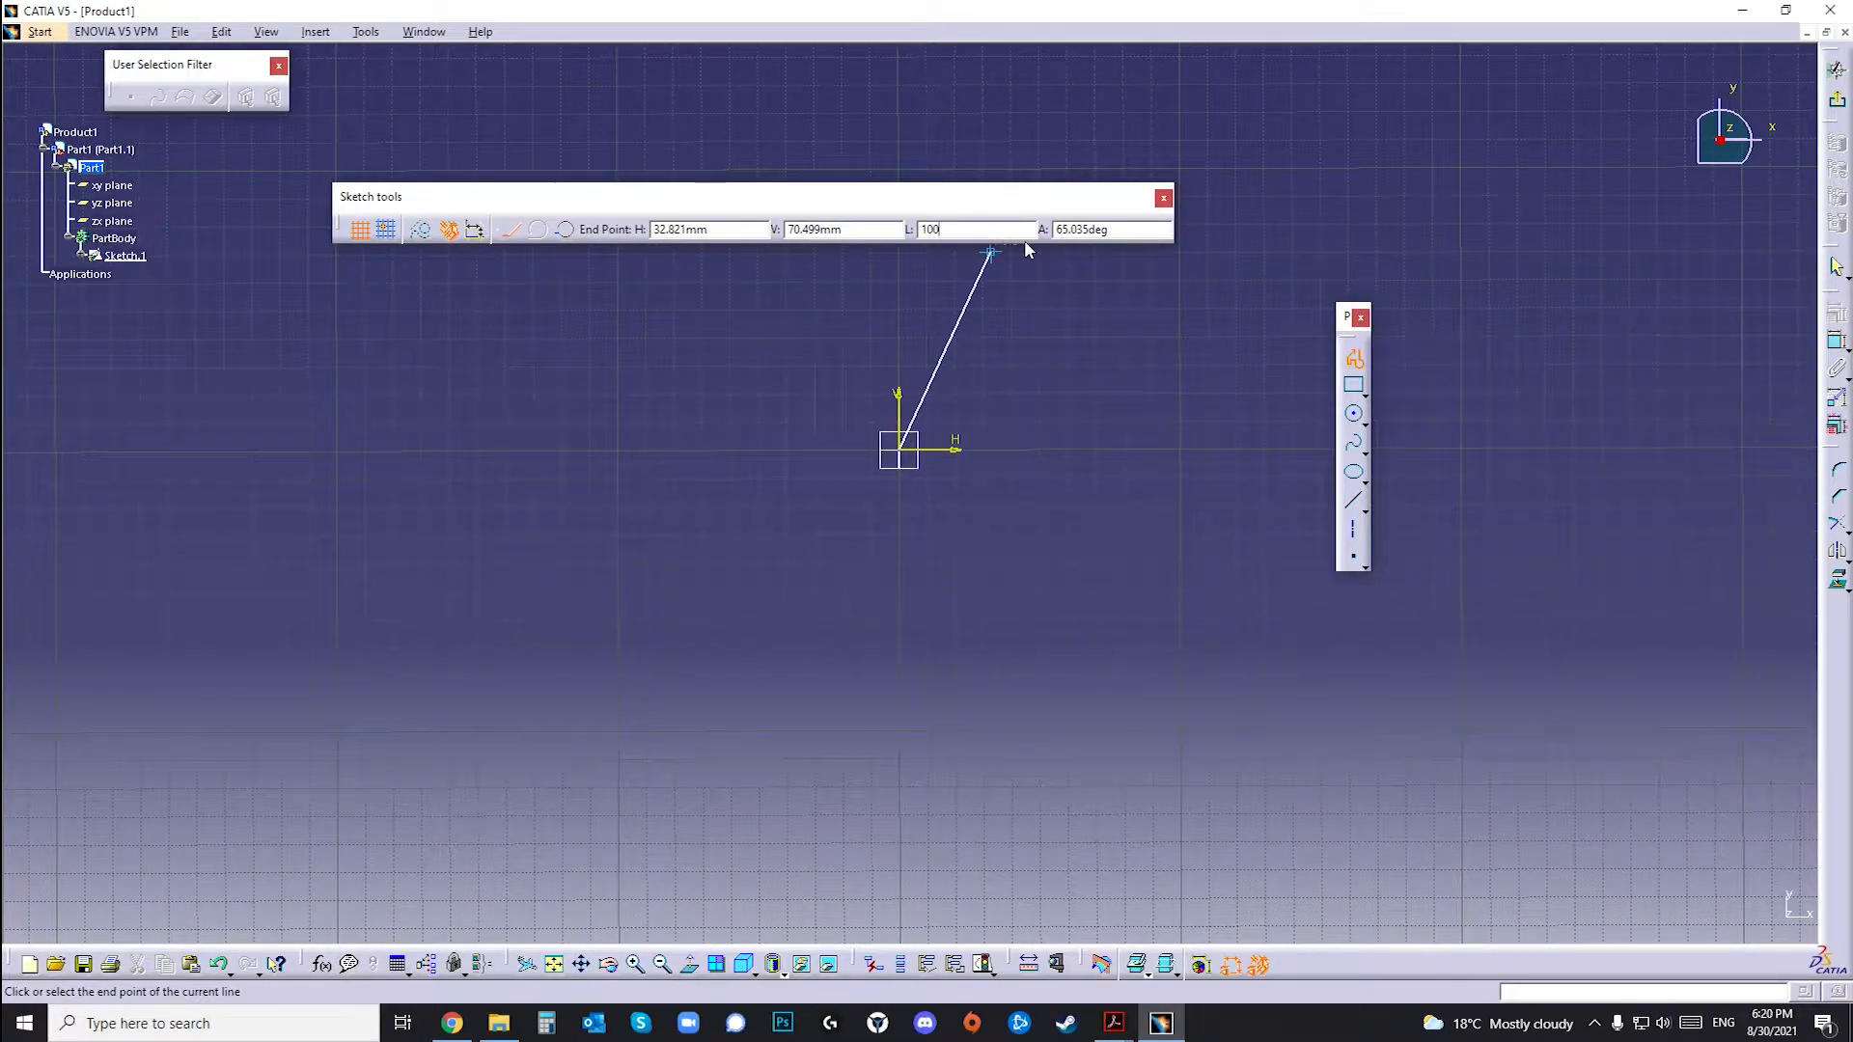
pyautogui.press('Tab')
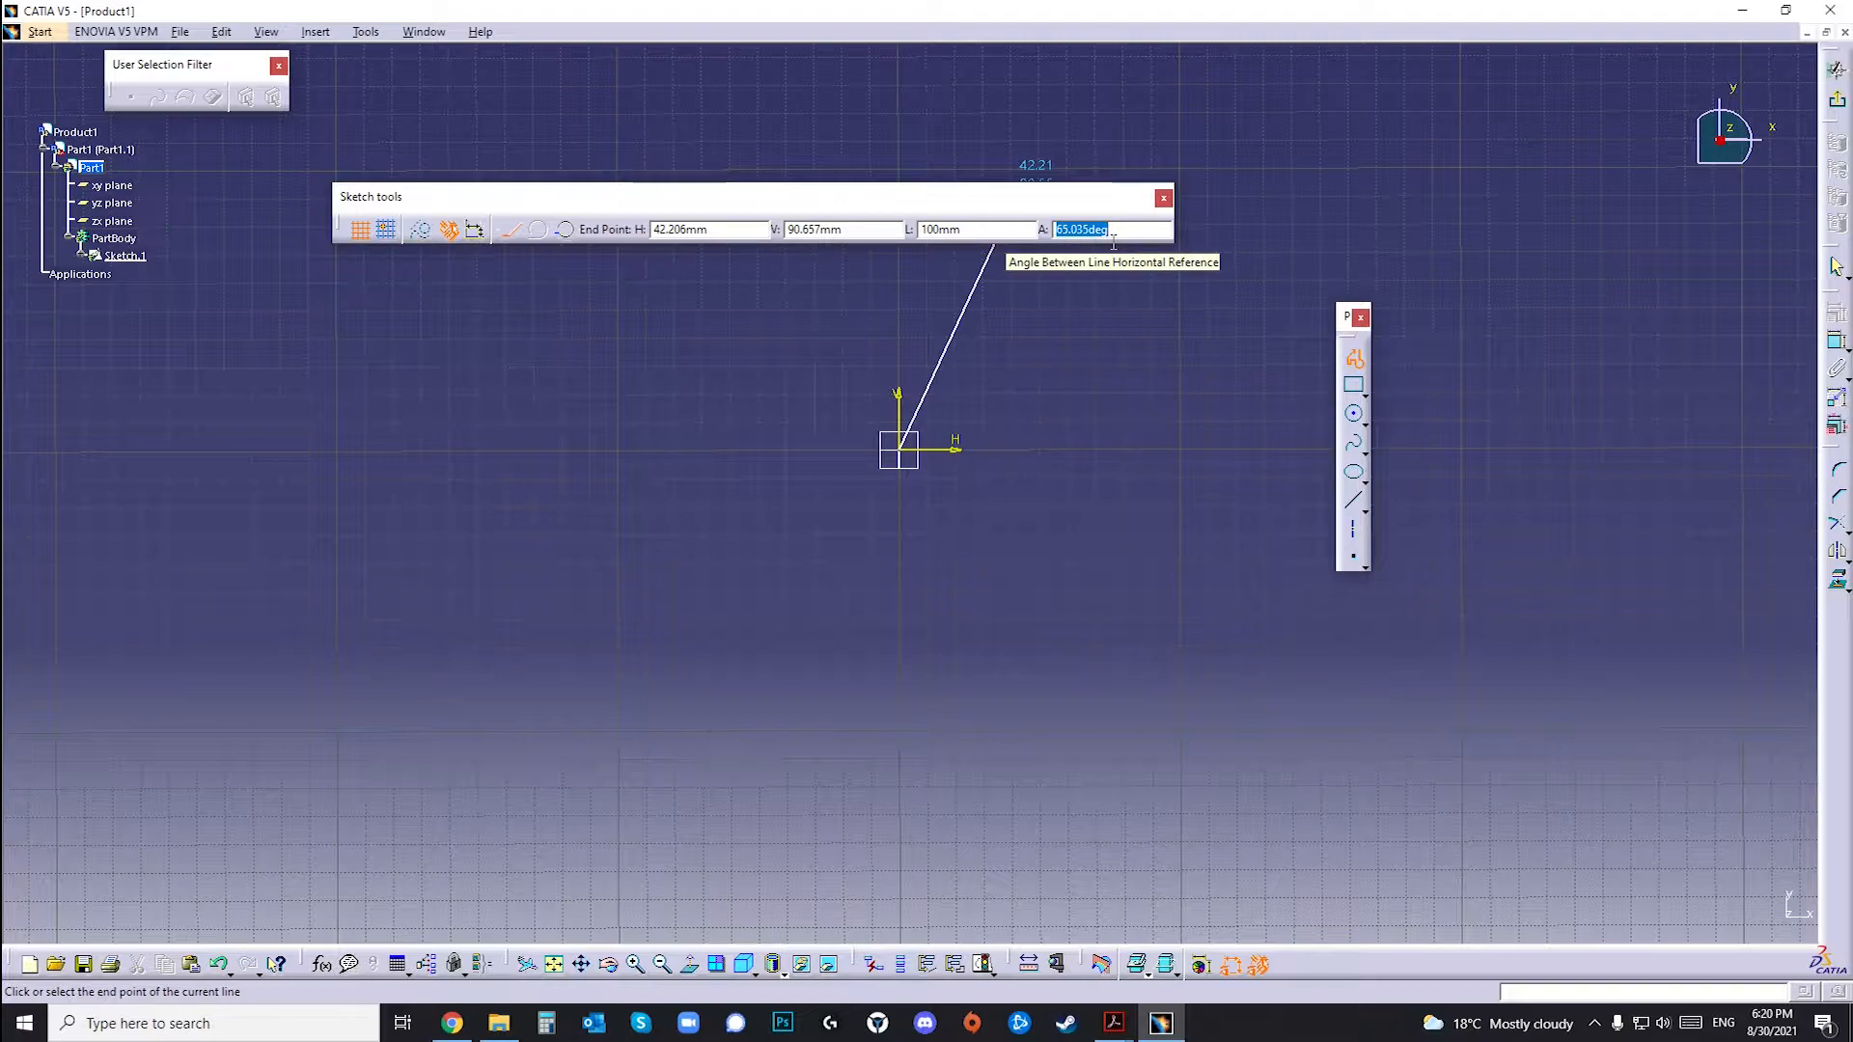
pyautogui.write('45')
pyautogui.press('Return')
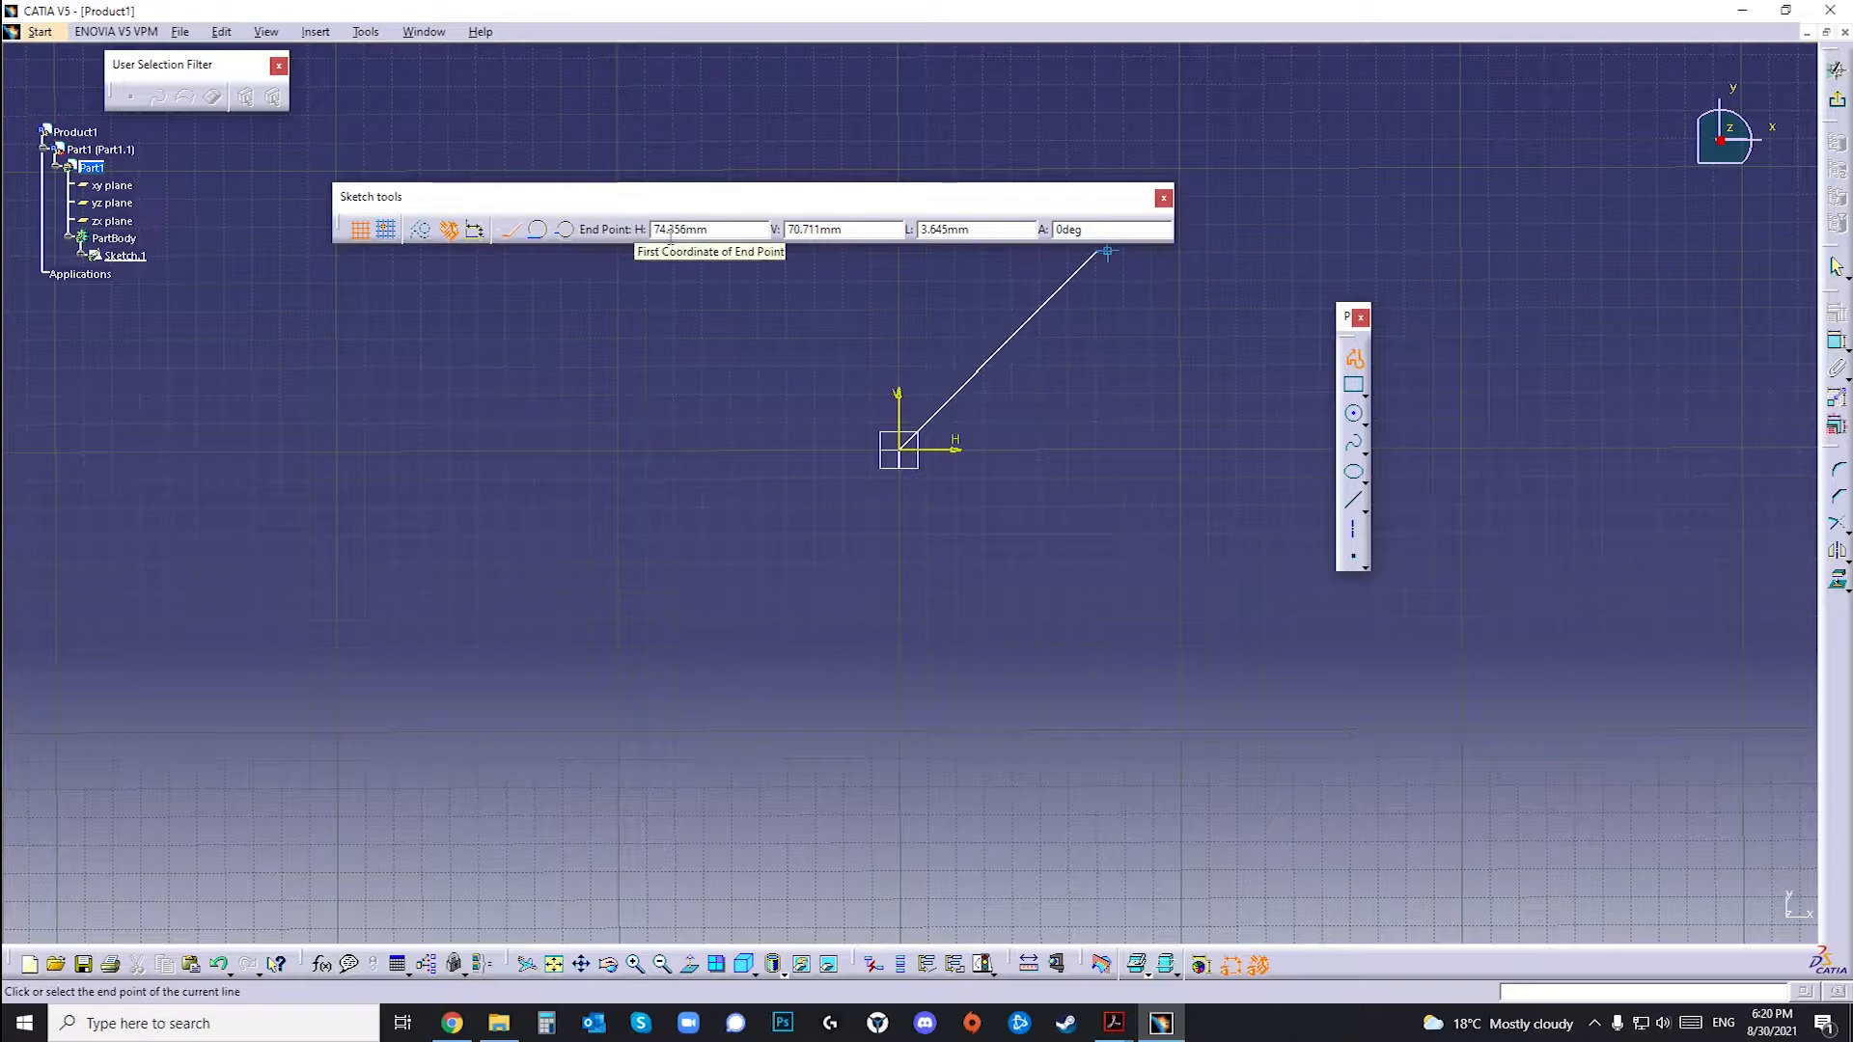
# Step: Draw the profile's second line to an end point at H 200 mm, V 70 mm and end the profile
pyautogui.doubleClick(730, 236)
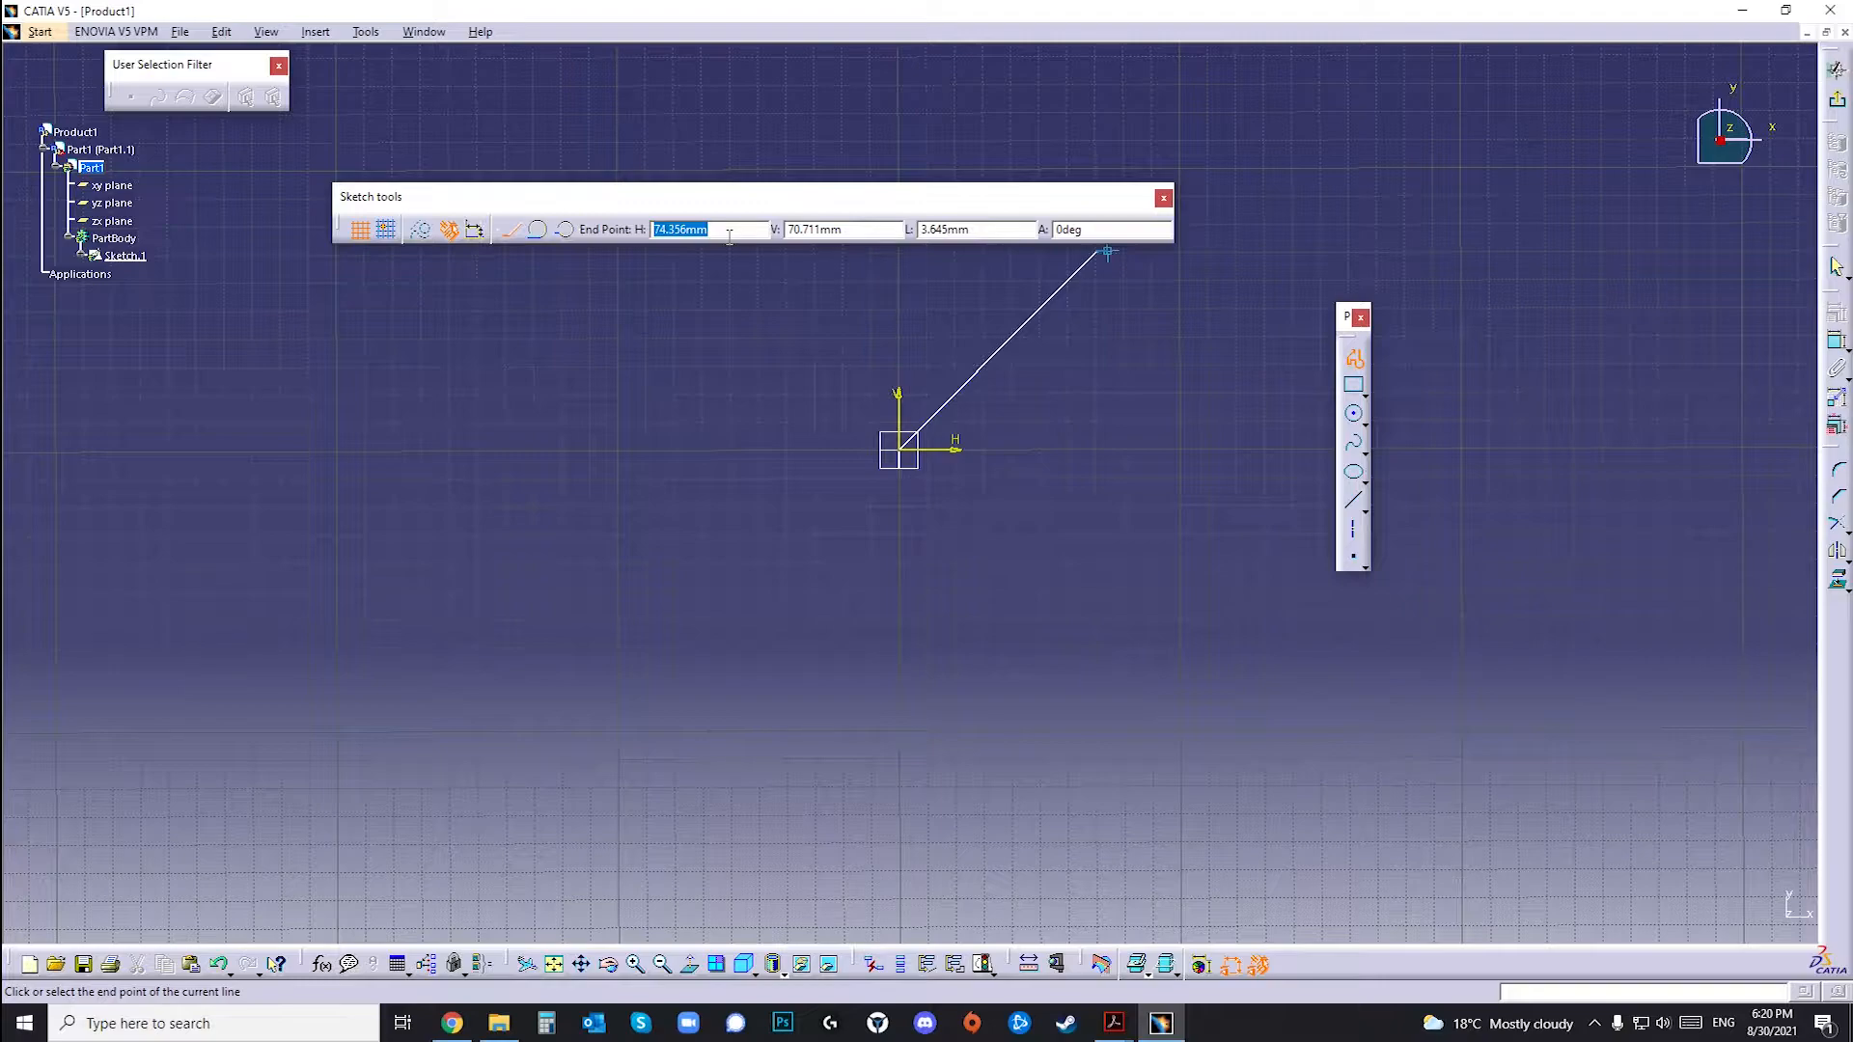
pyautogui.write('200')
pyautogui.press('Tab')
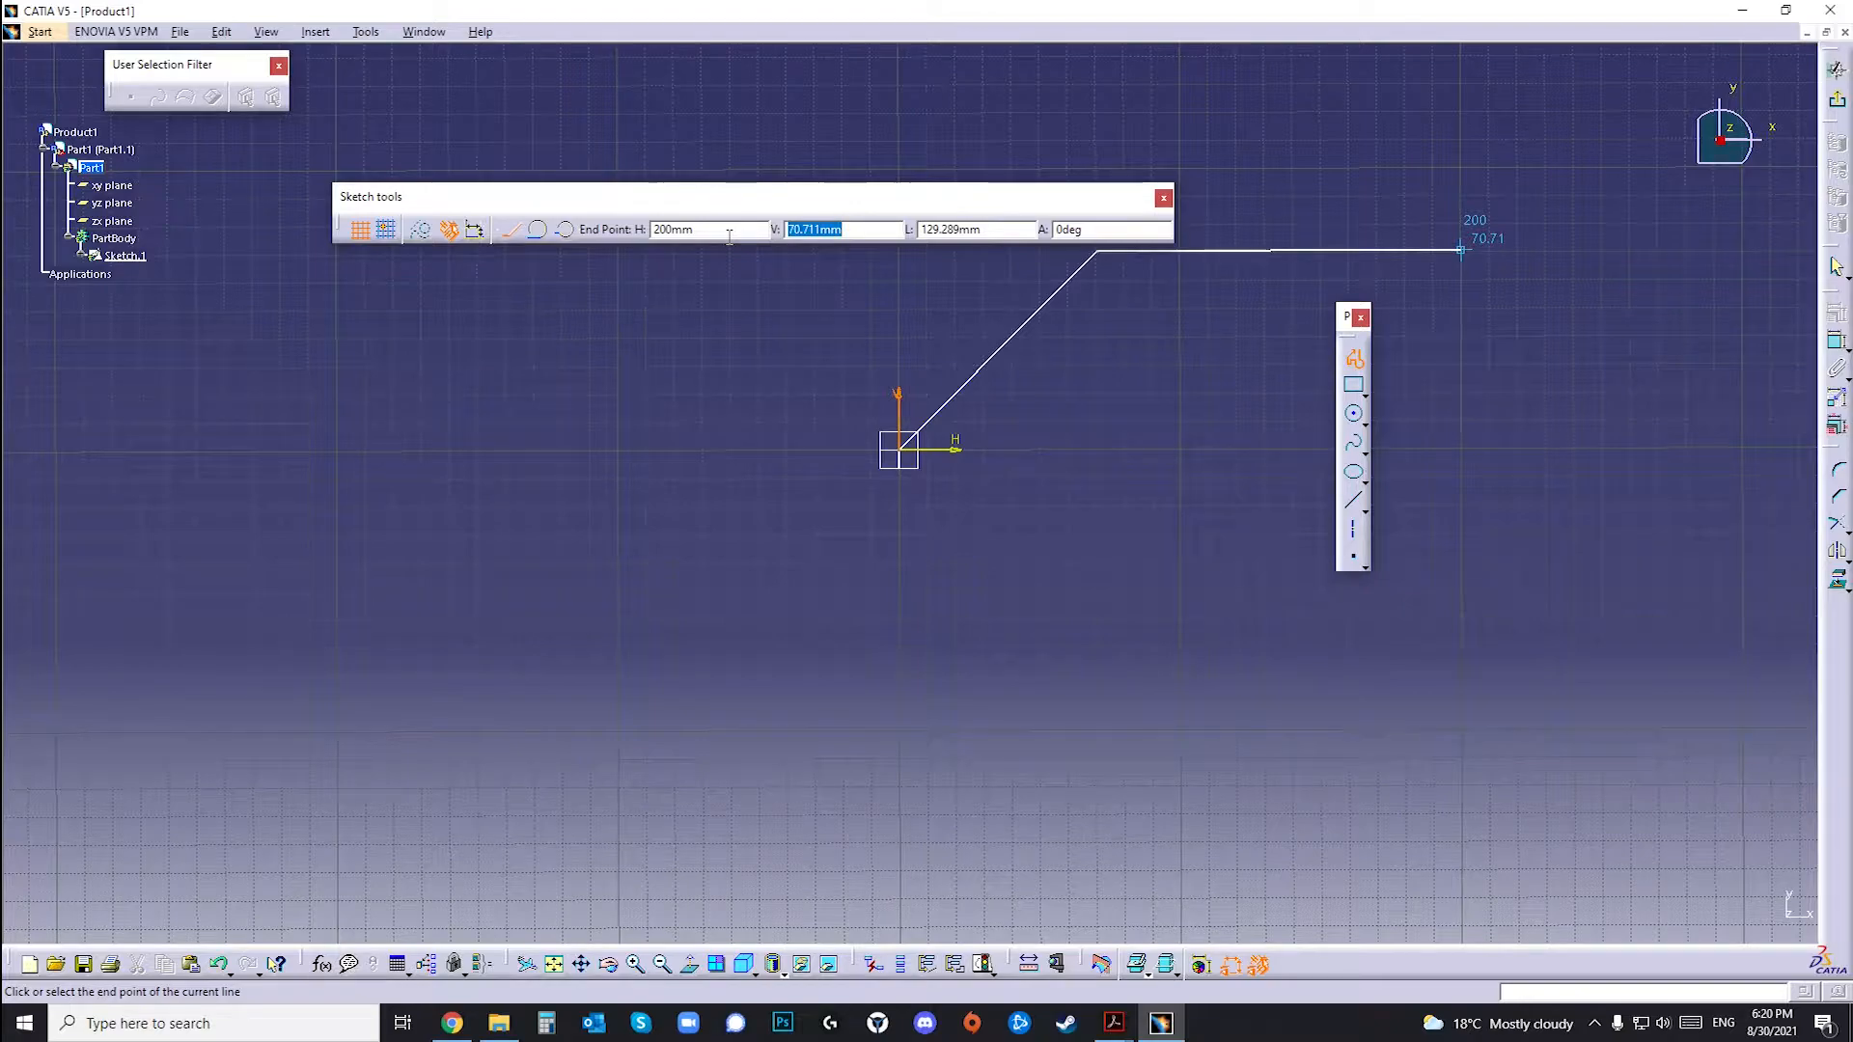
pyautogui.write('70')
pyautogui.press('Return')
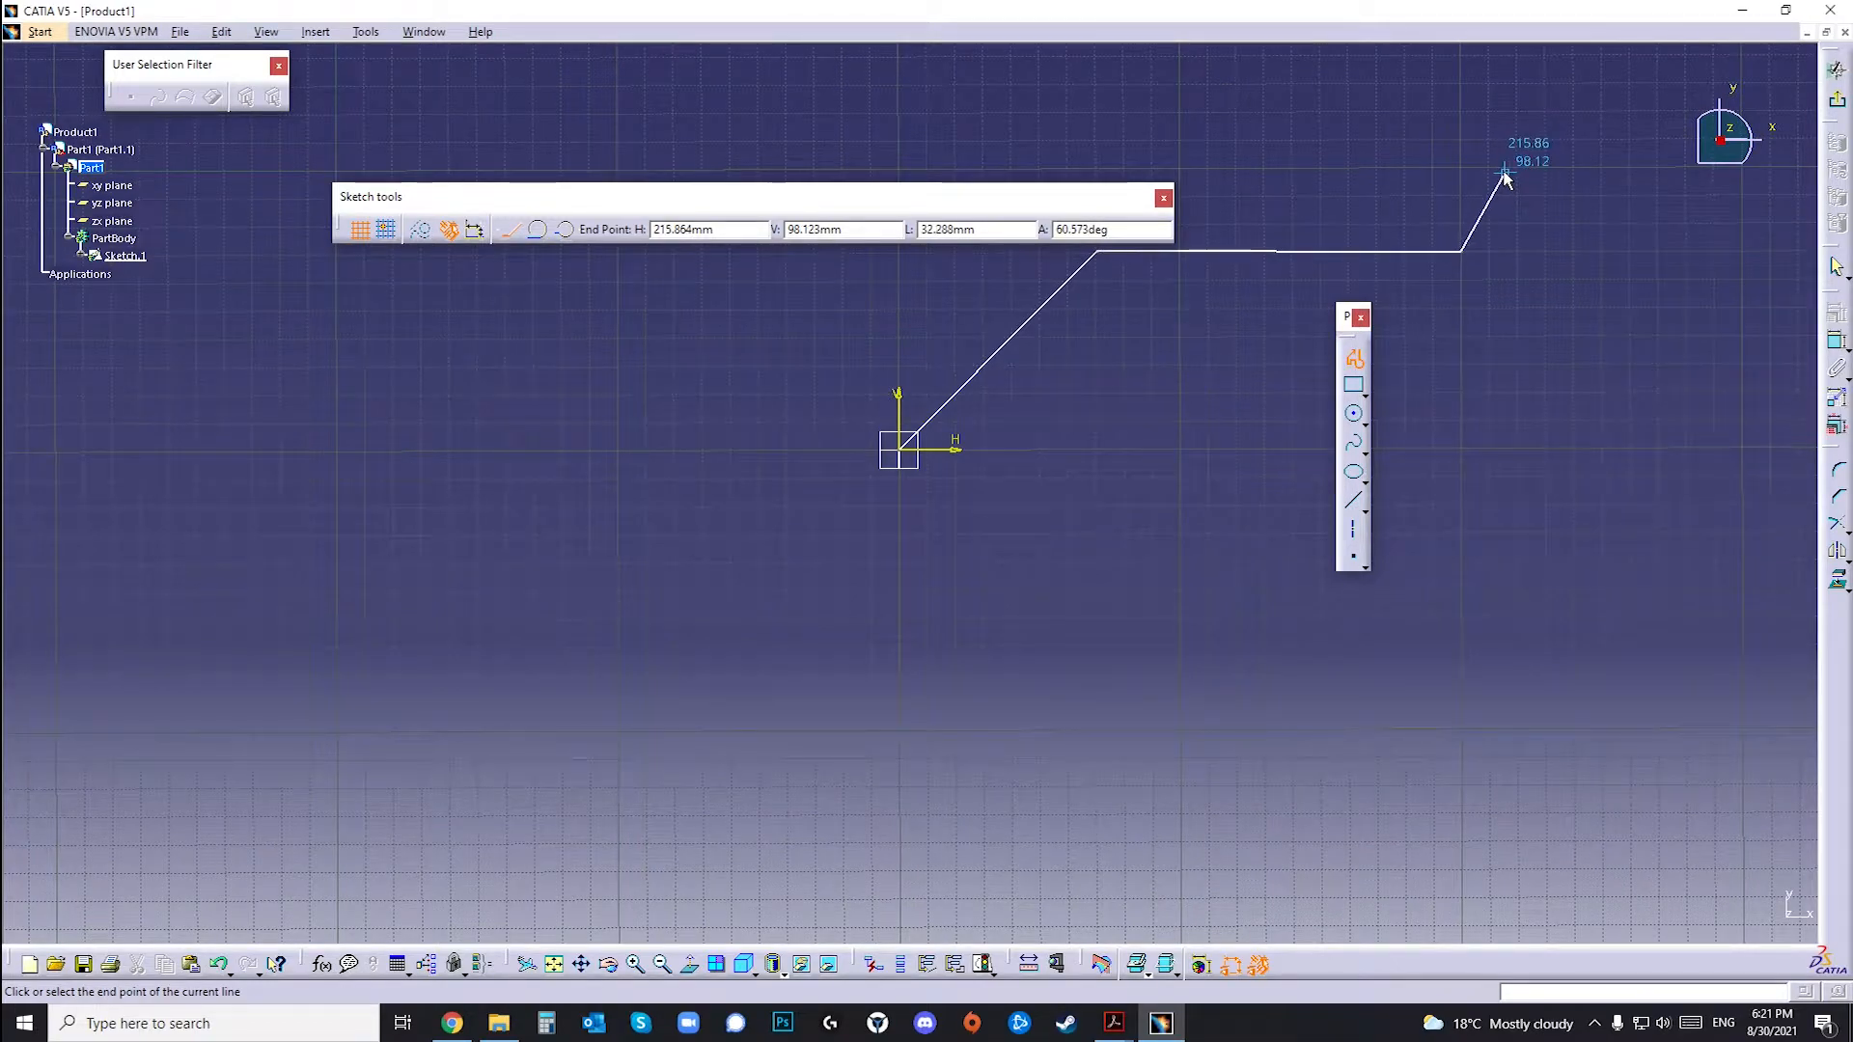
pyautogui.press('Escape')
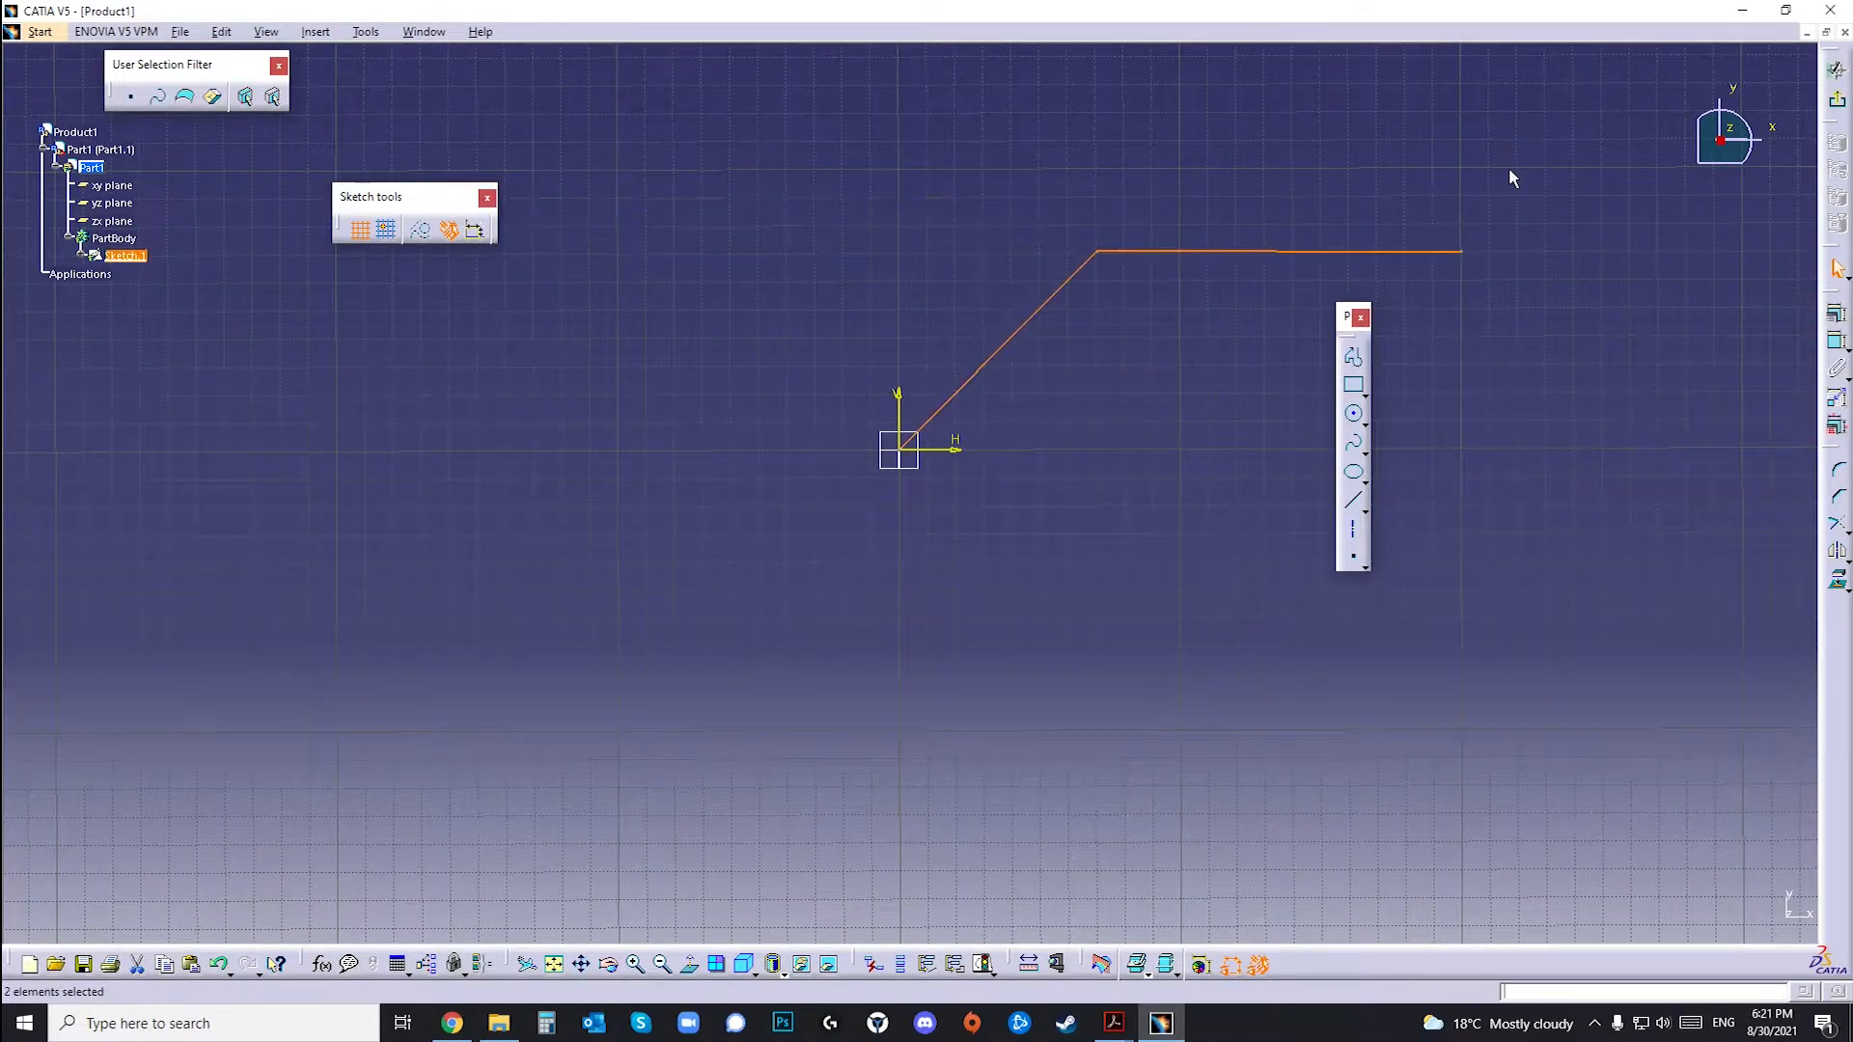
# Step: Turn on dimensional constraints and start a second profile with its first point at H 0 mm, V -20 mm
pyautogui.moveTo(1188, 389); pyautogui.dragTo(900, 498, button='middle')
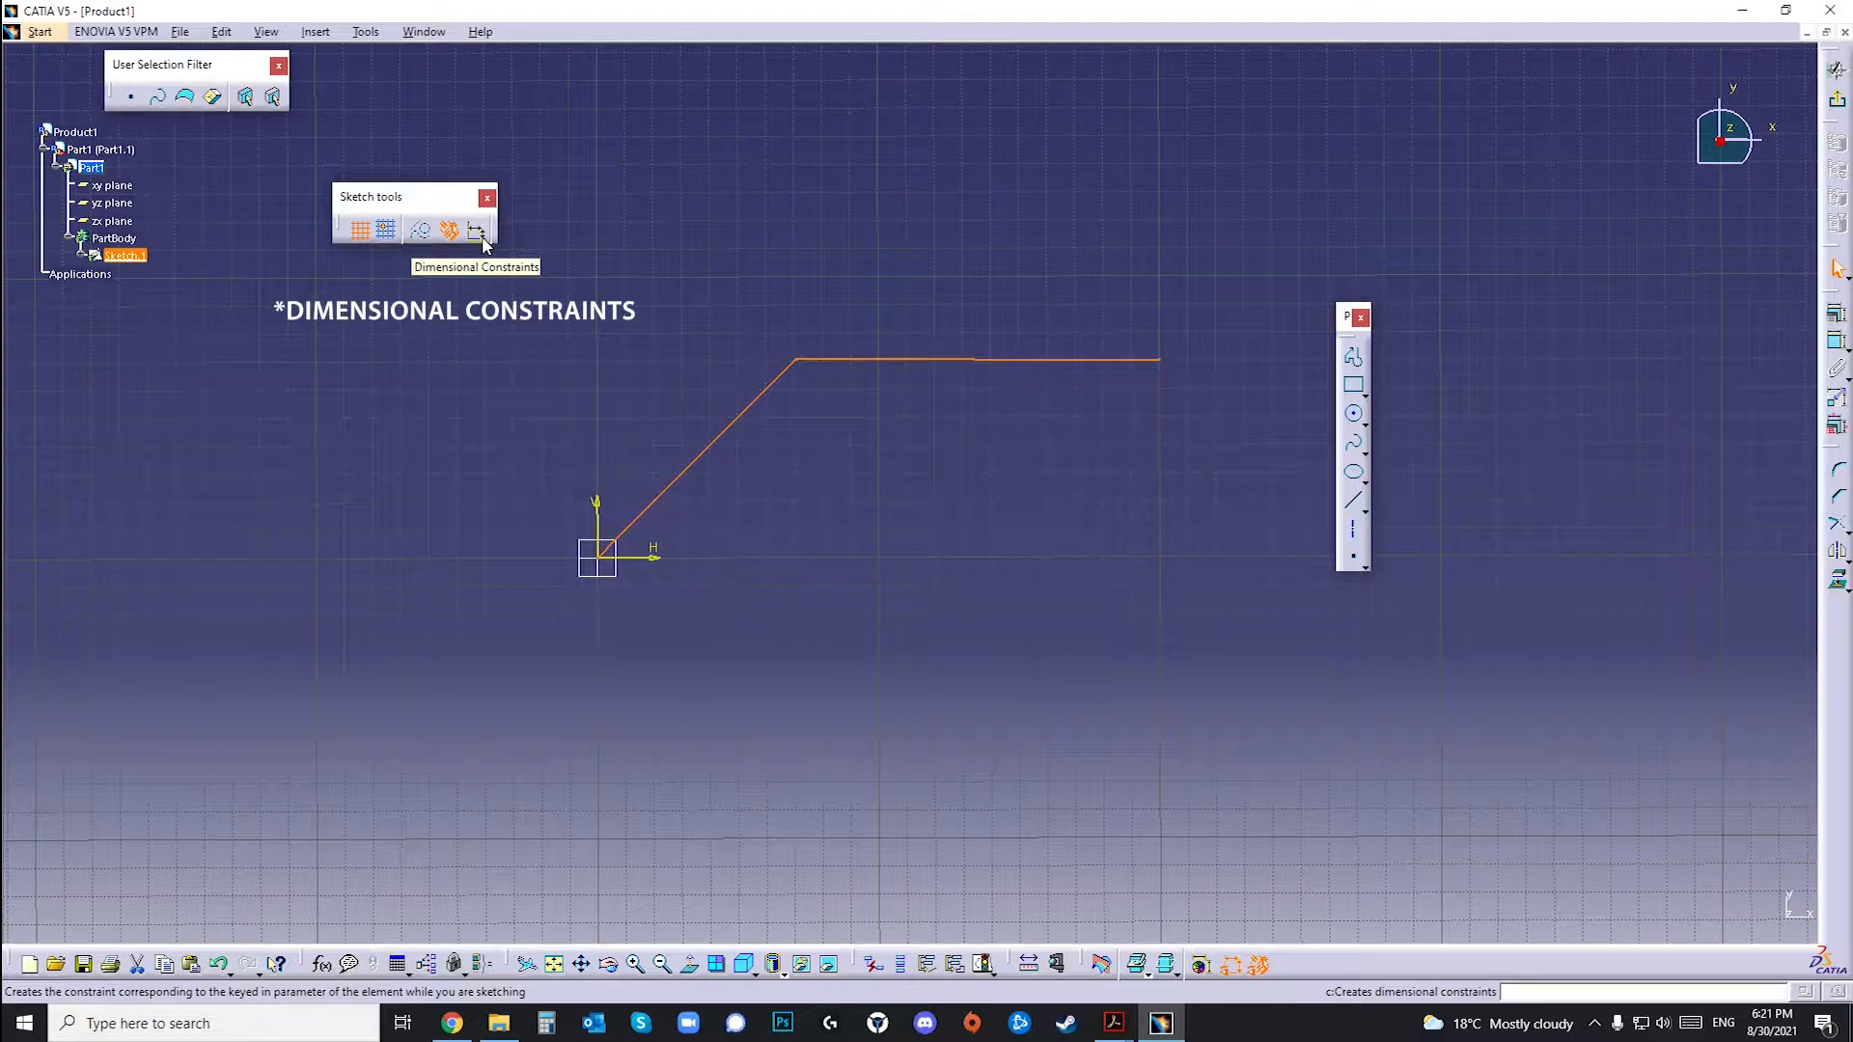
pyautogui.click(918, 496)
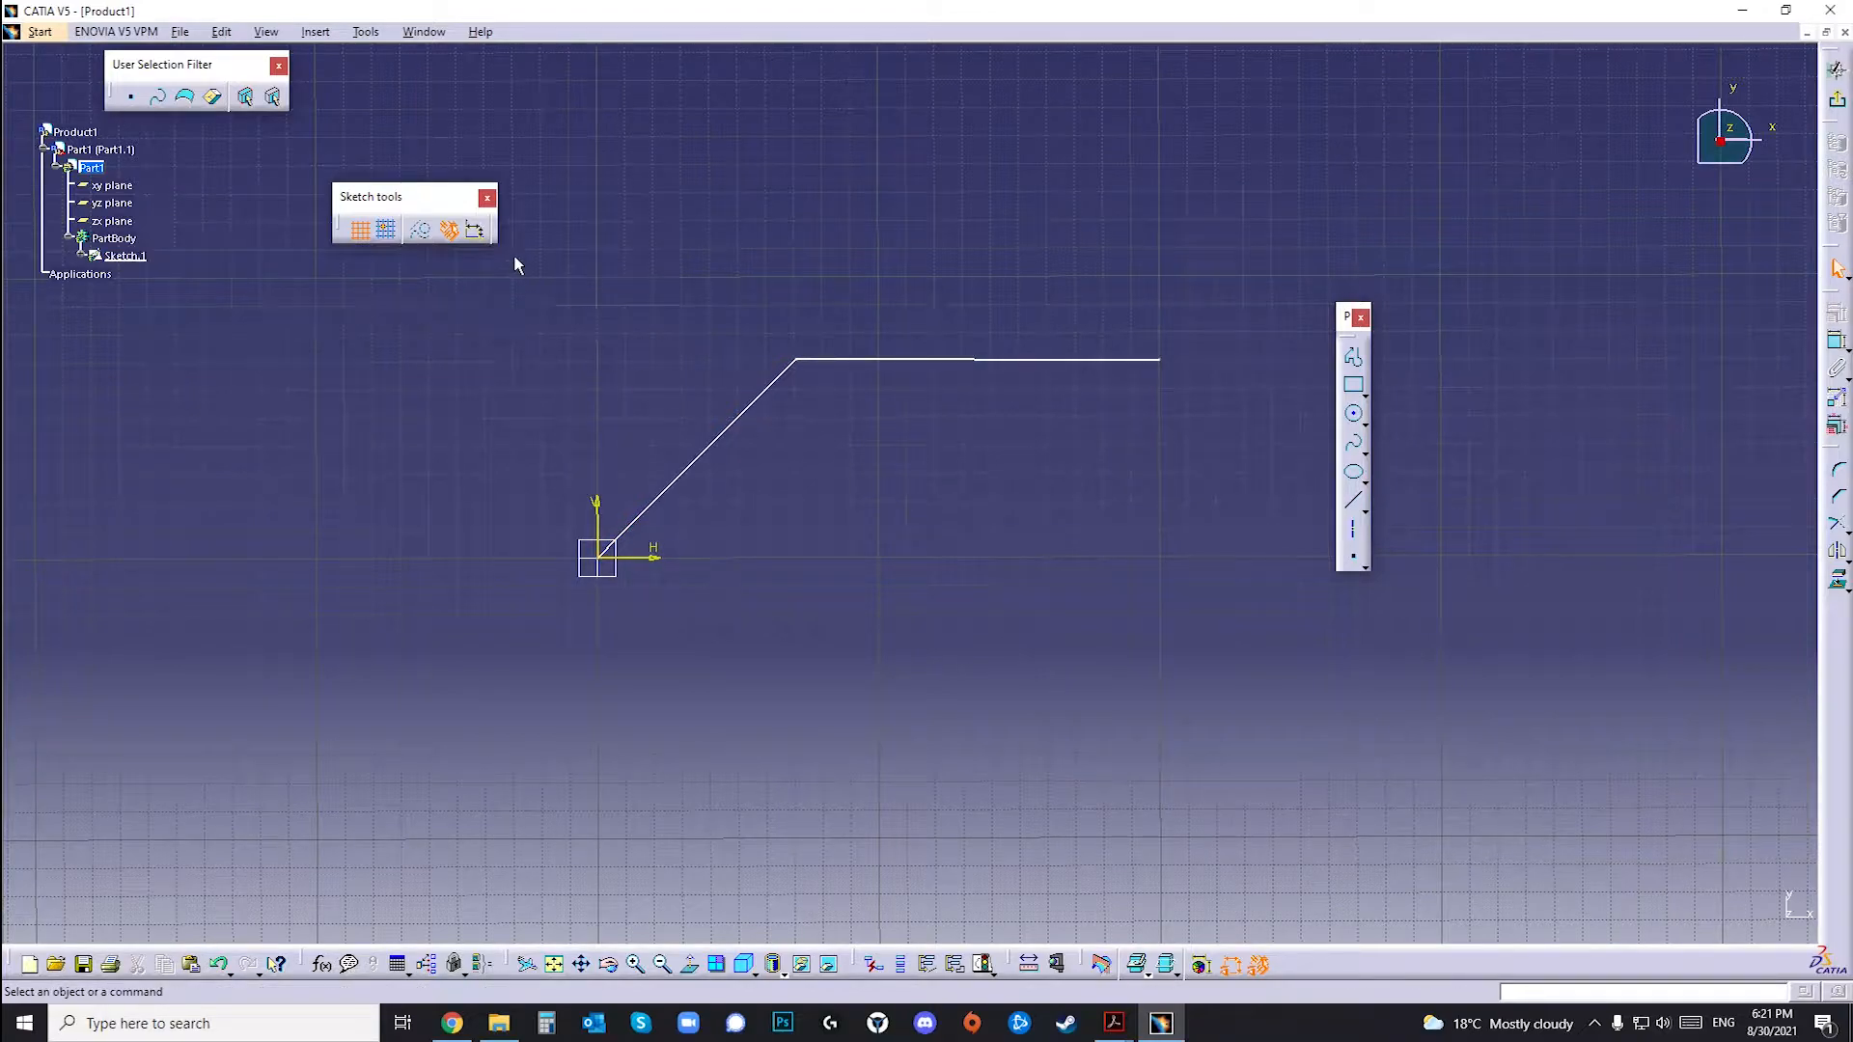
pyautogui.moveTo(822, 538)
pyautogui.mouseDown(button='middle')
pyautogui.moveTo(810, 397)
pyautogui.moveTo(865, 343)
pyautogui.moveTo(819, 345)
pyautogui.mouseUp(button='middle')
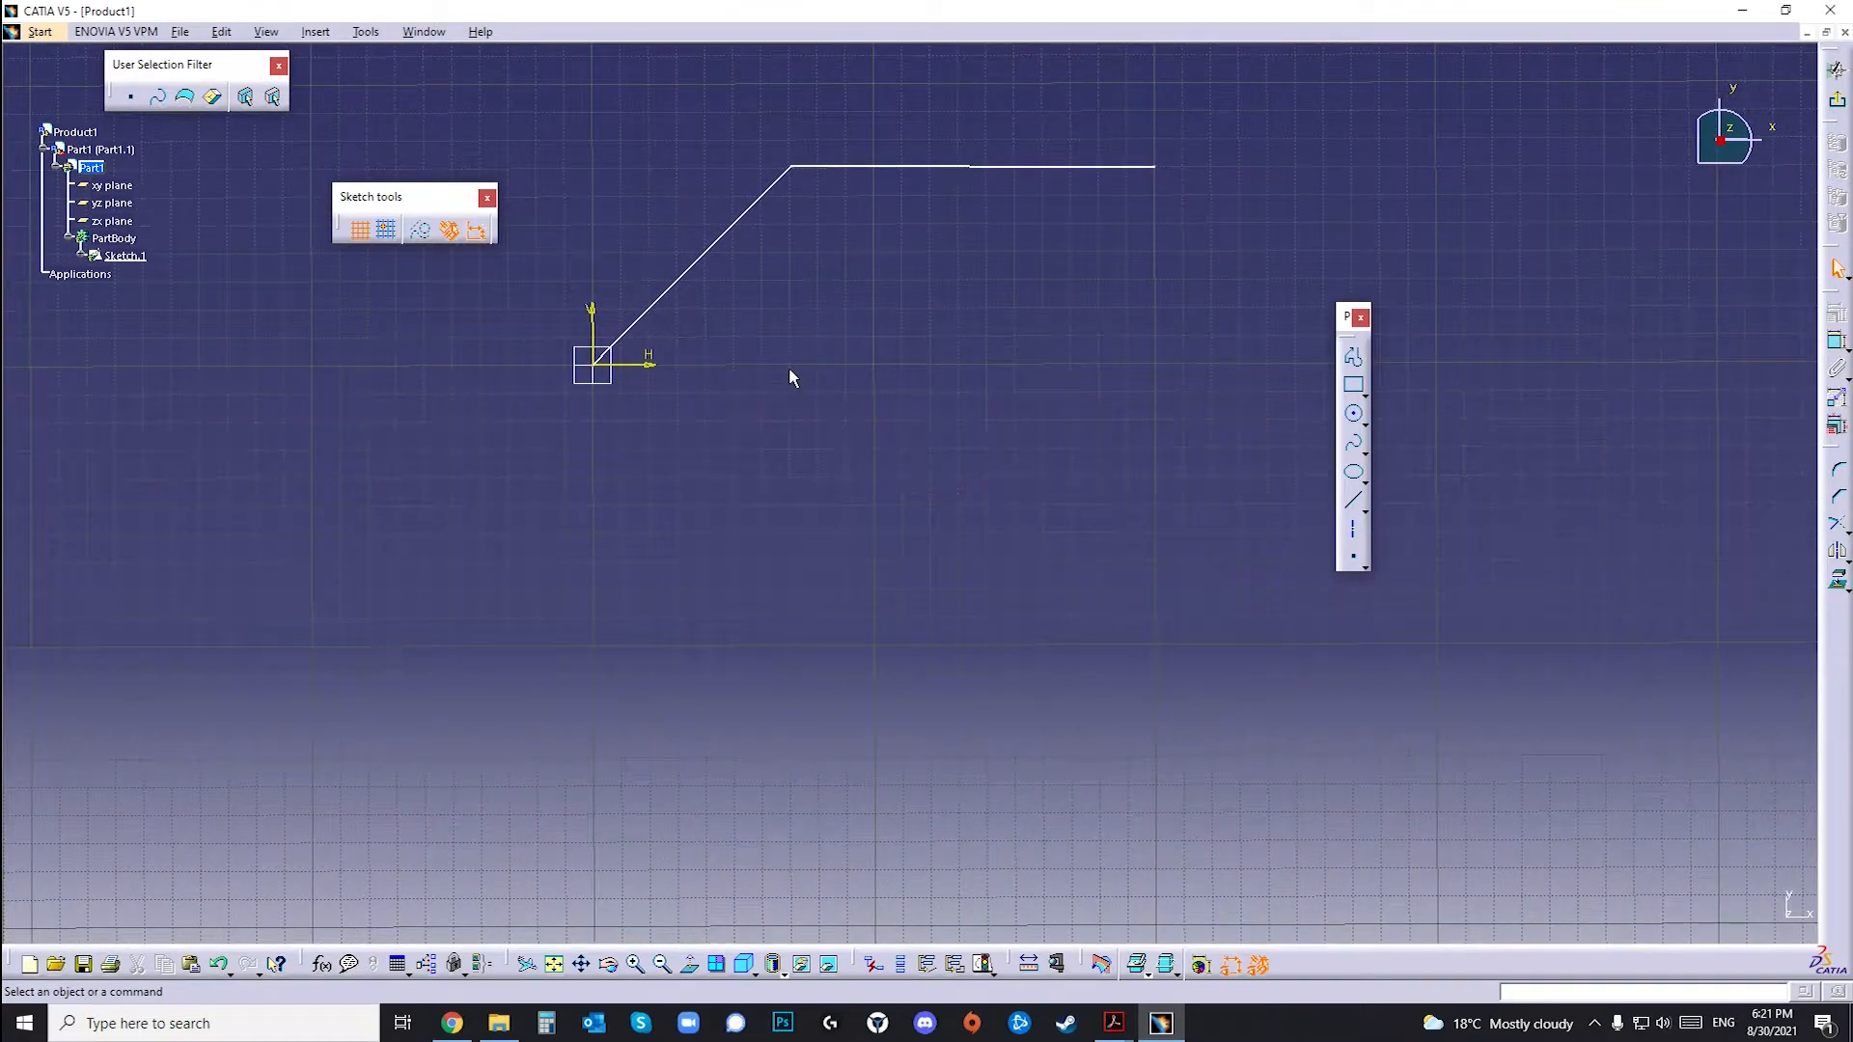
pyautogui.click(1354, 357)
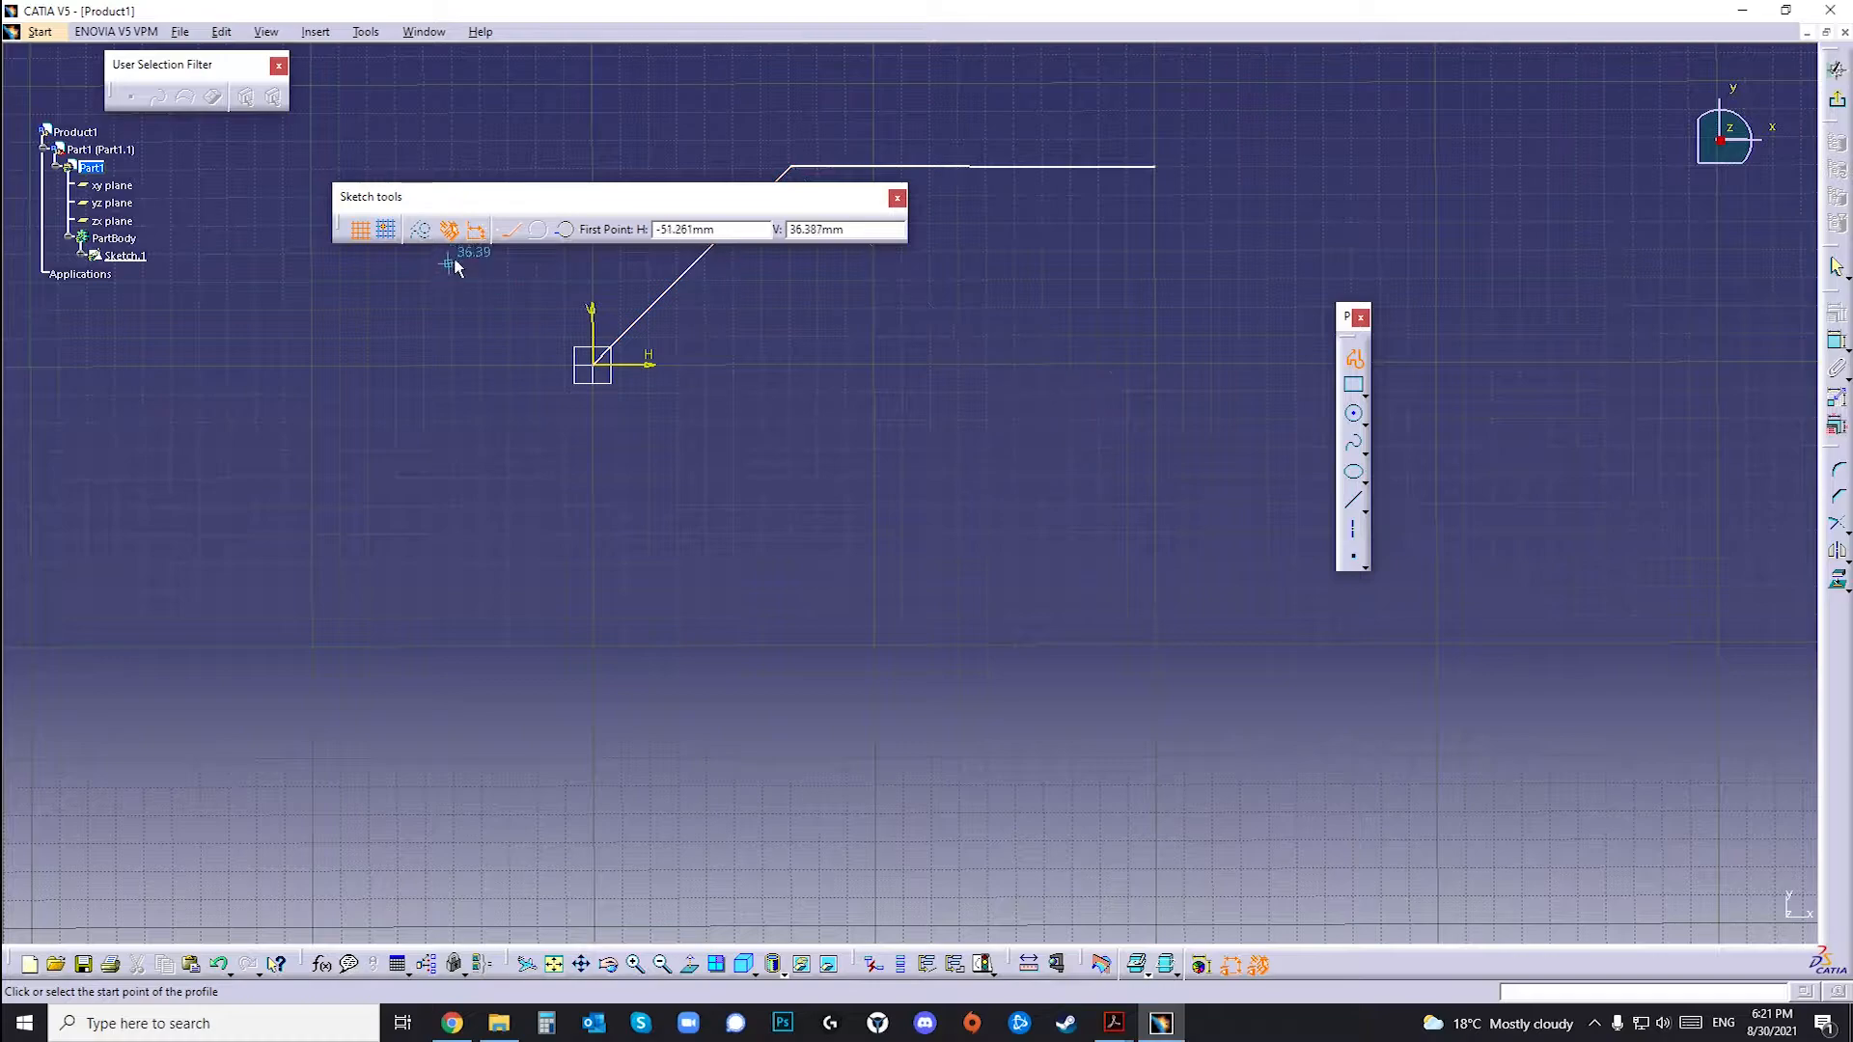
pyautogui.click(745, 236)
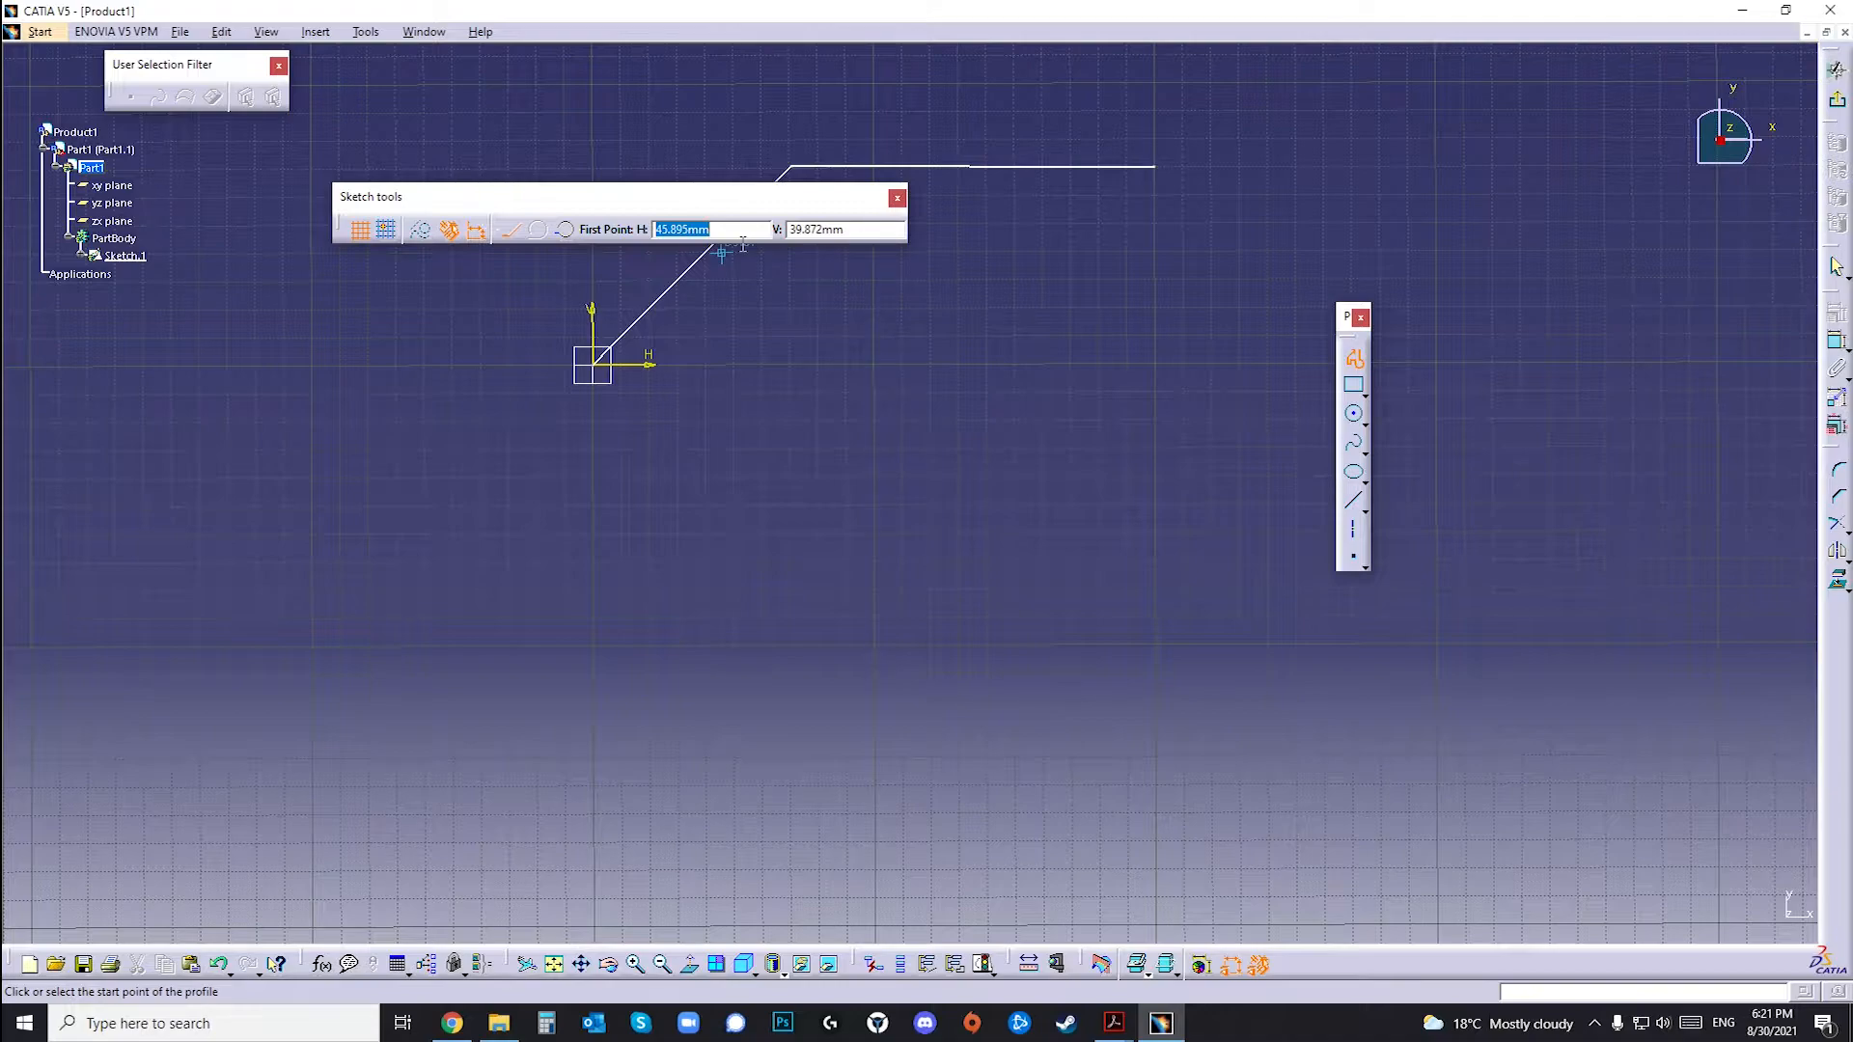
pyautogui.write('0')
pyautogui.press('Tab')
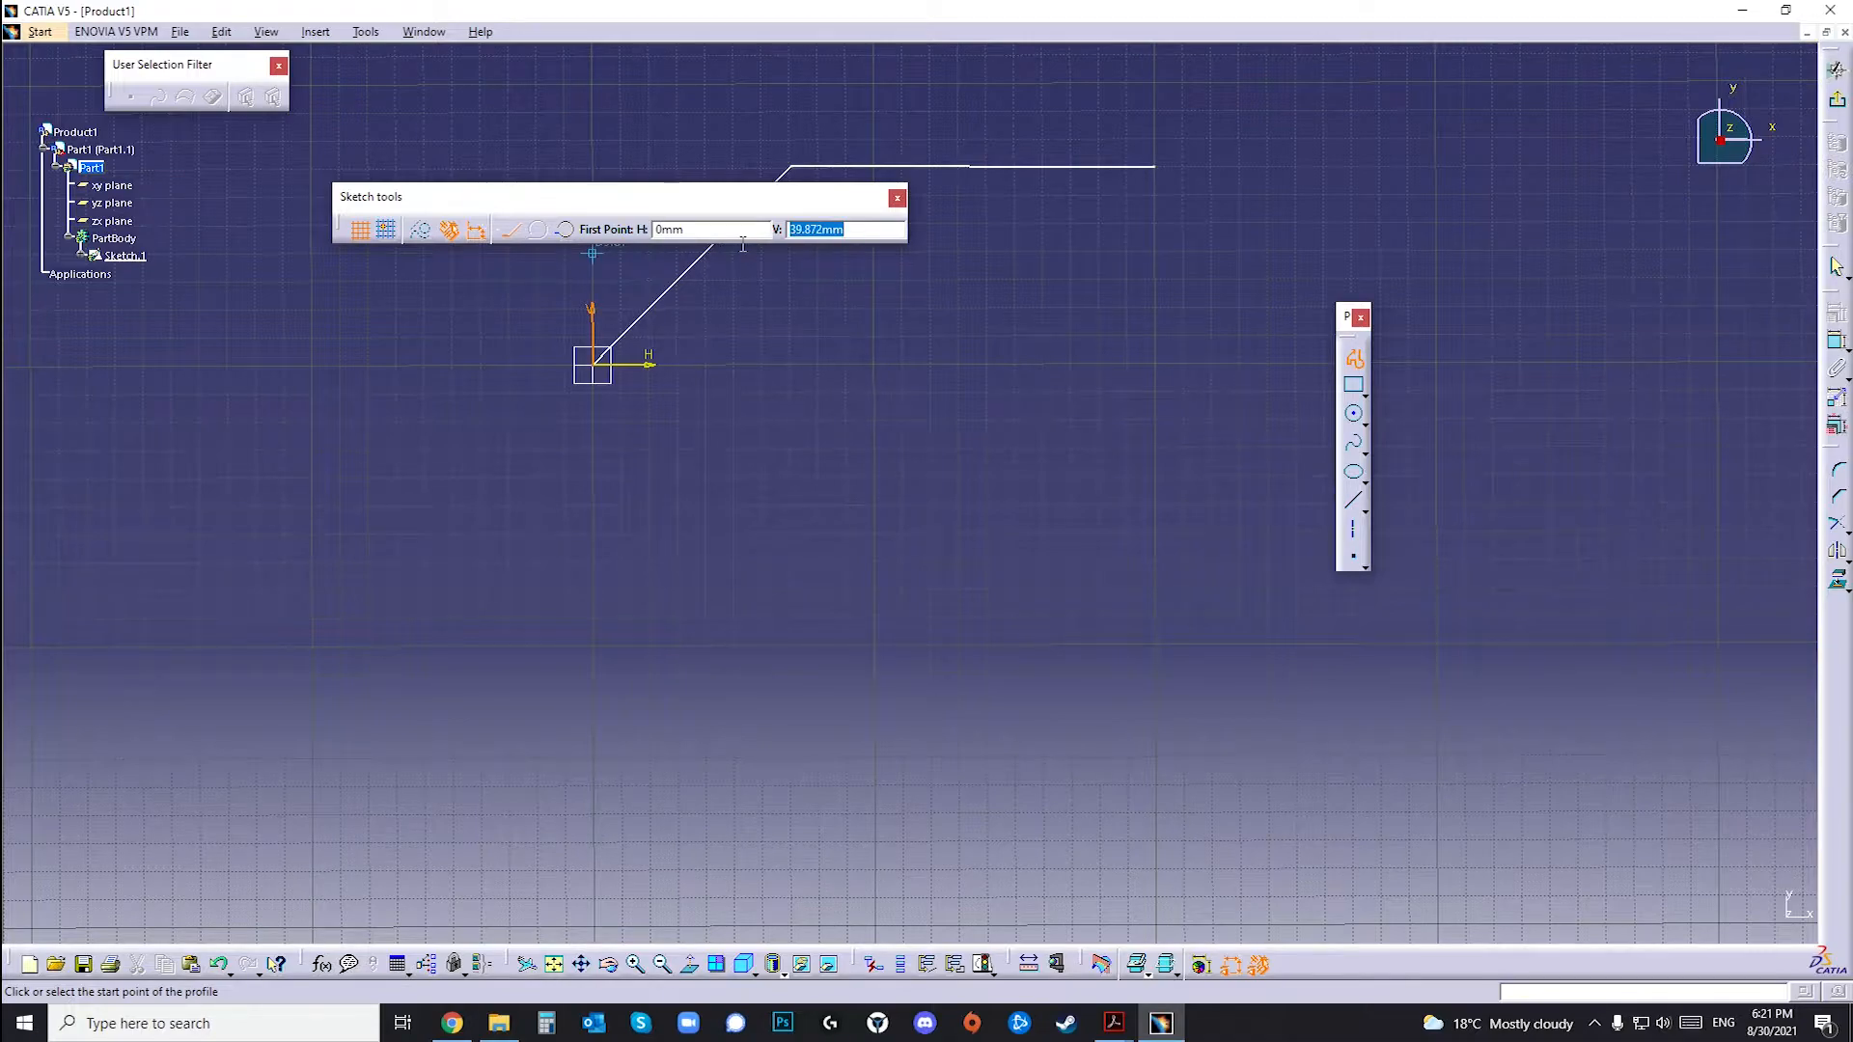
pyautogui.write('-20')
pyautogui.press('Return')
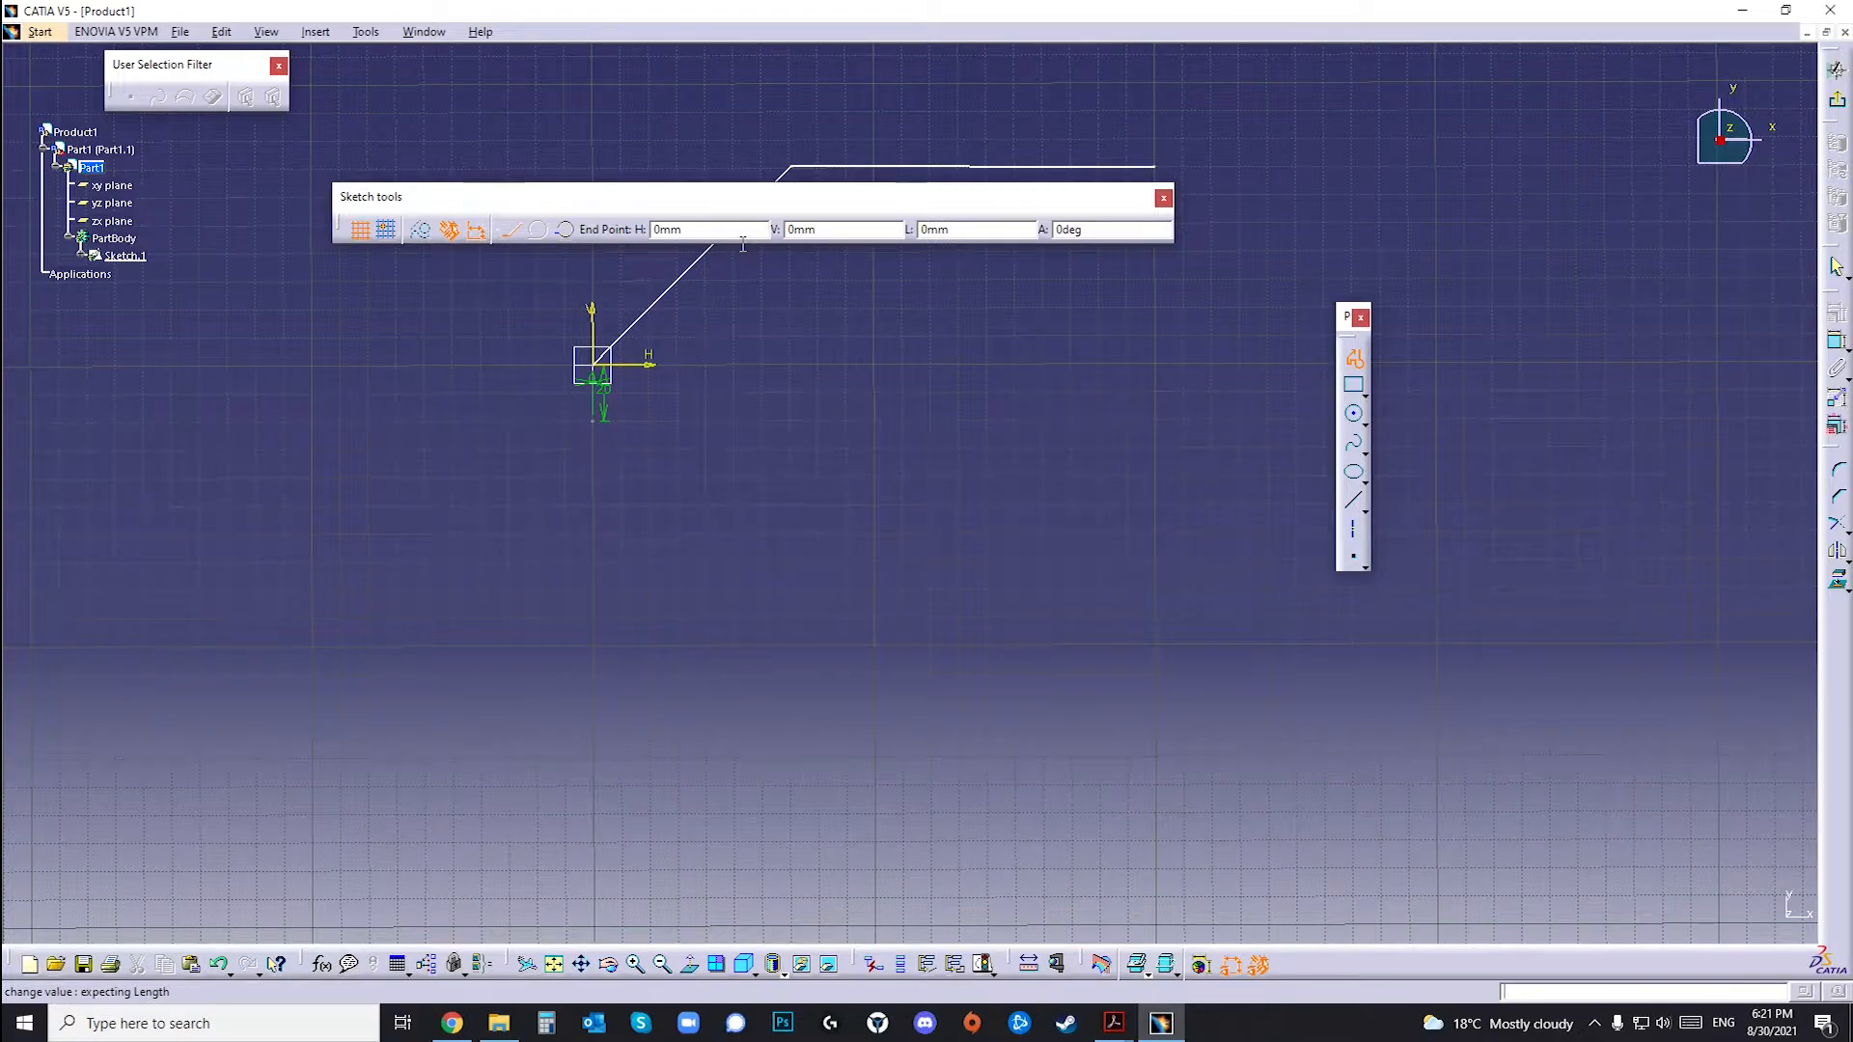
# Step: Draw the second profile's first line with a length of 100 mm and an angle of 45 degrees
pyautogui.click(974, 242)
pyautogui.write('100')
pyautogui.press('Tab')
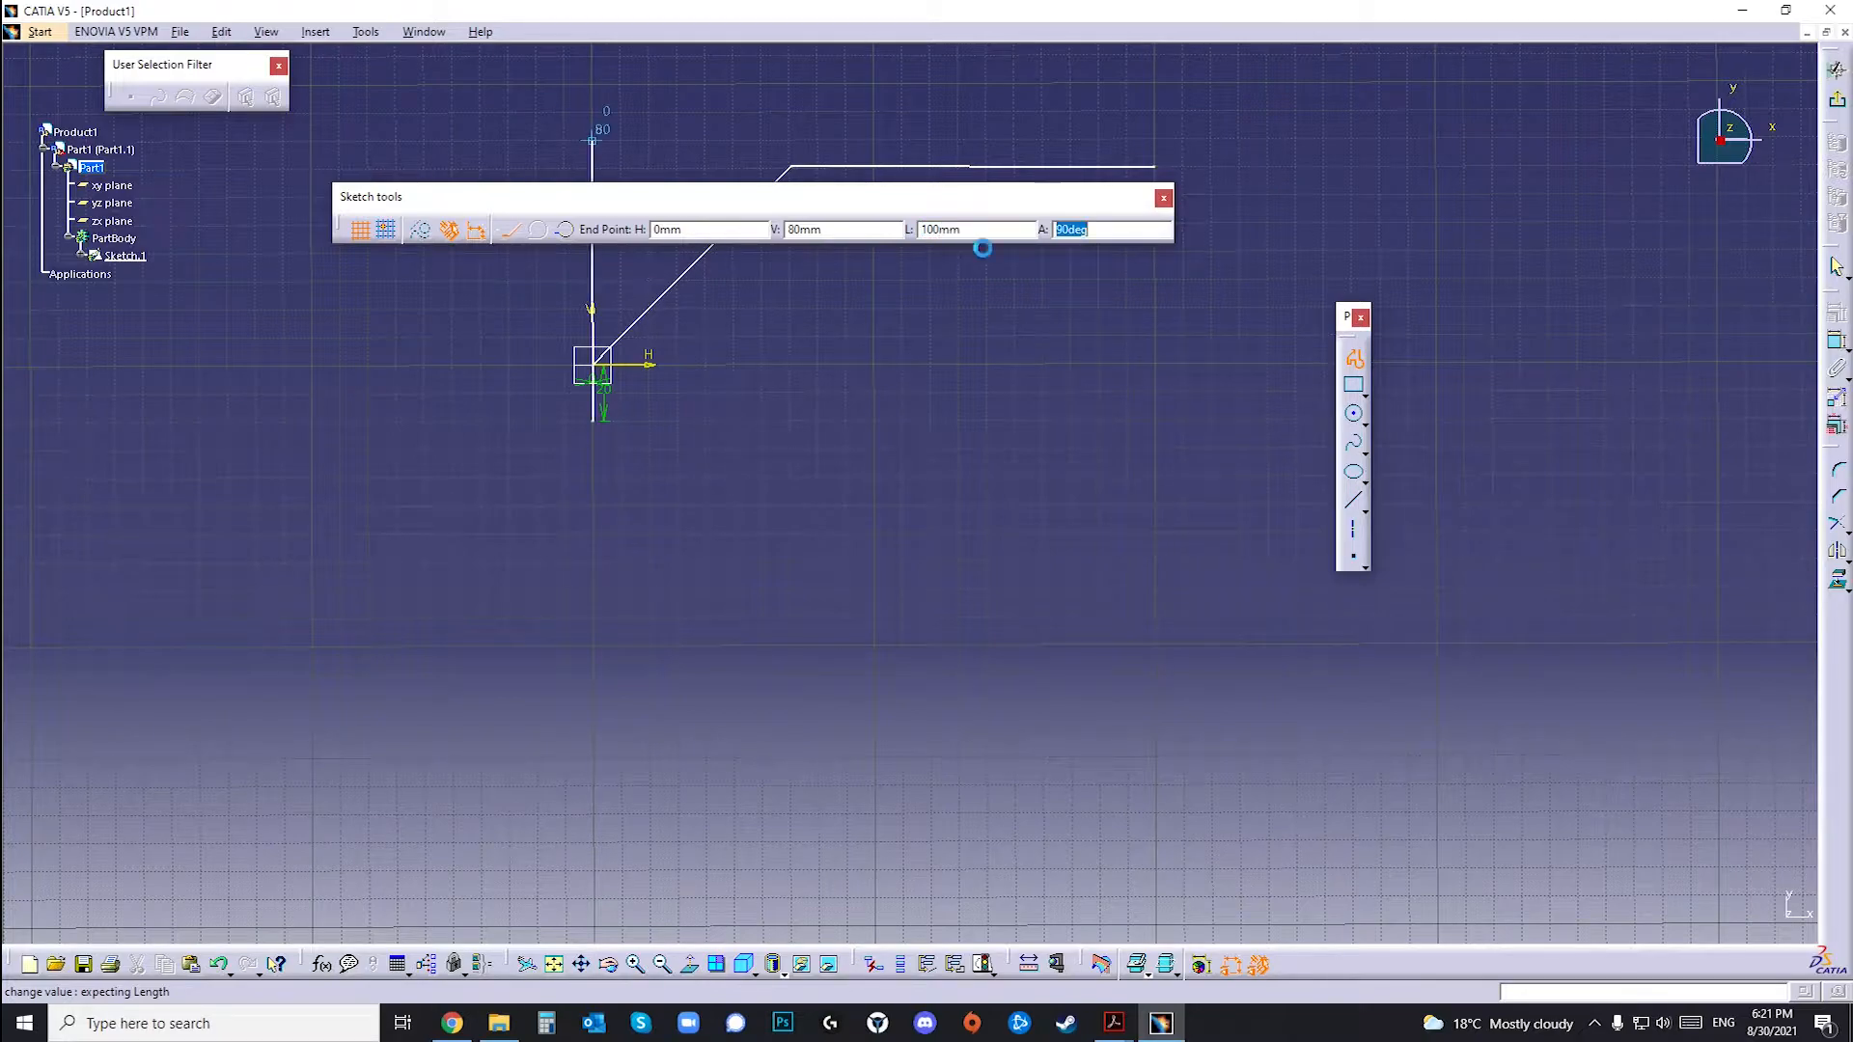
pyautogui.write('45')
pyautogui.press('Return')
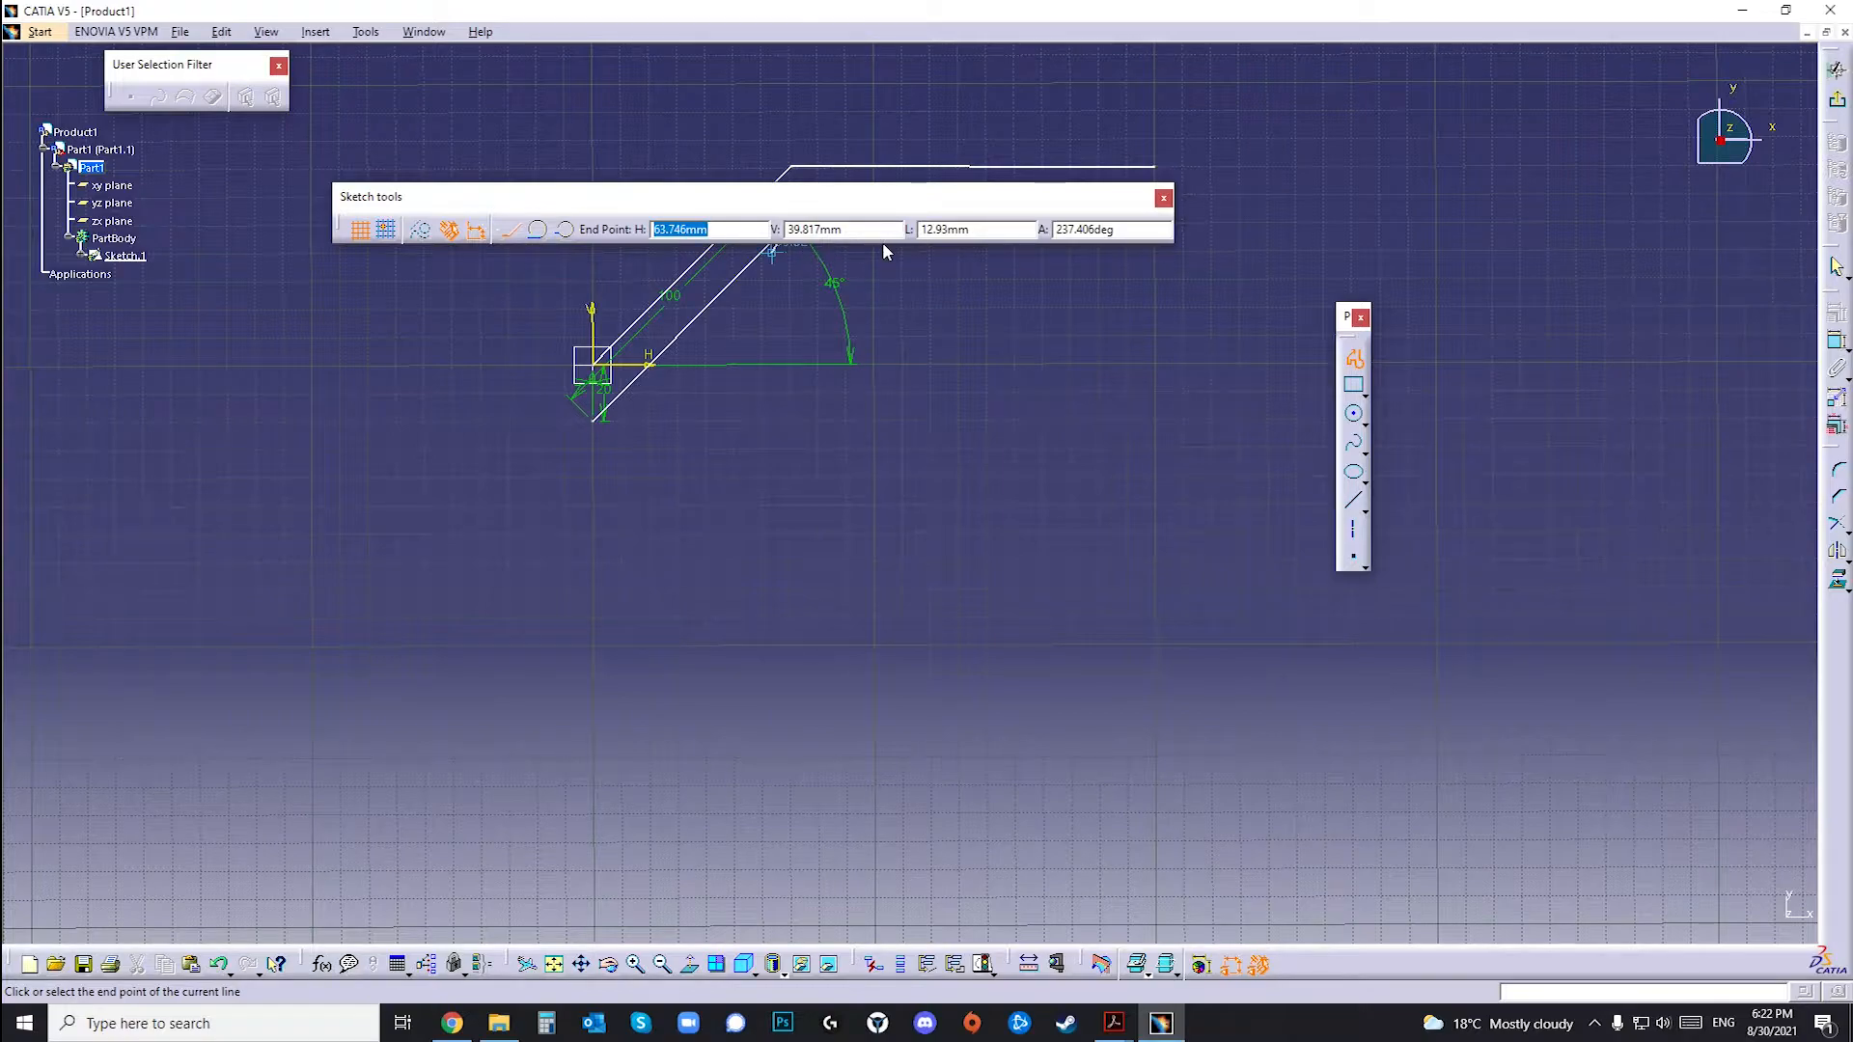
# Step: Continue the second profile with a line to H 100 mm, V 50 mm and end the profile
pyautogui.write('100')
pyautogui.press('Tab')
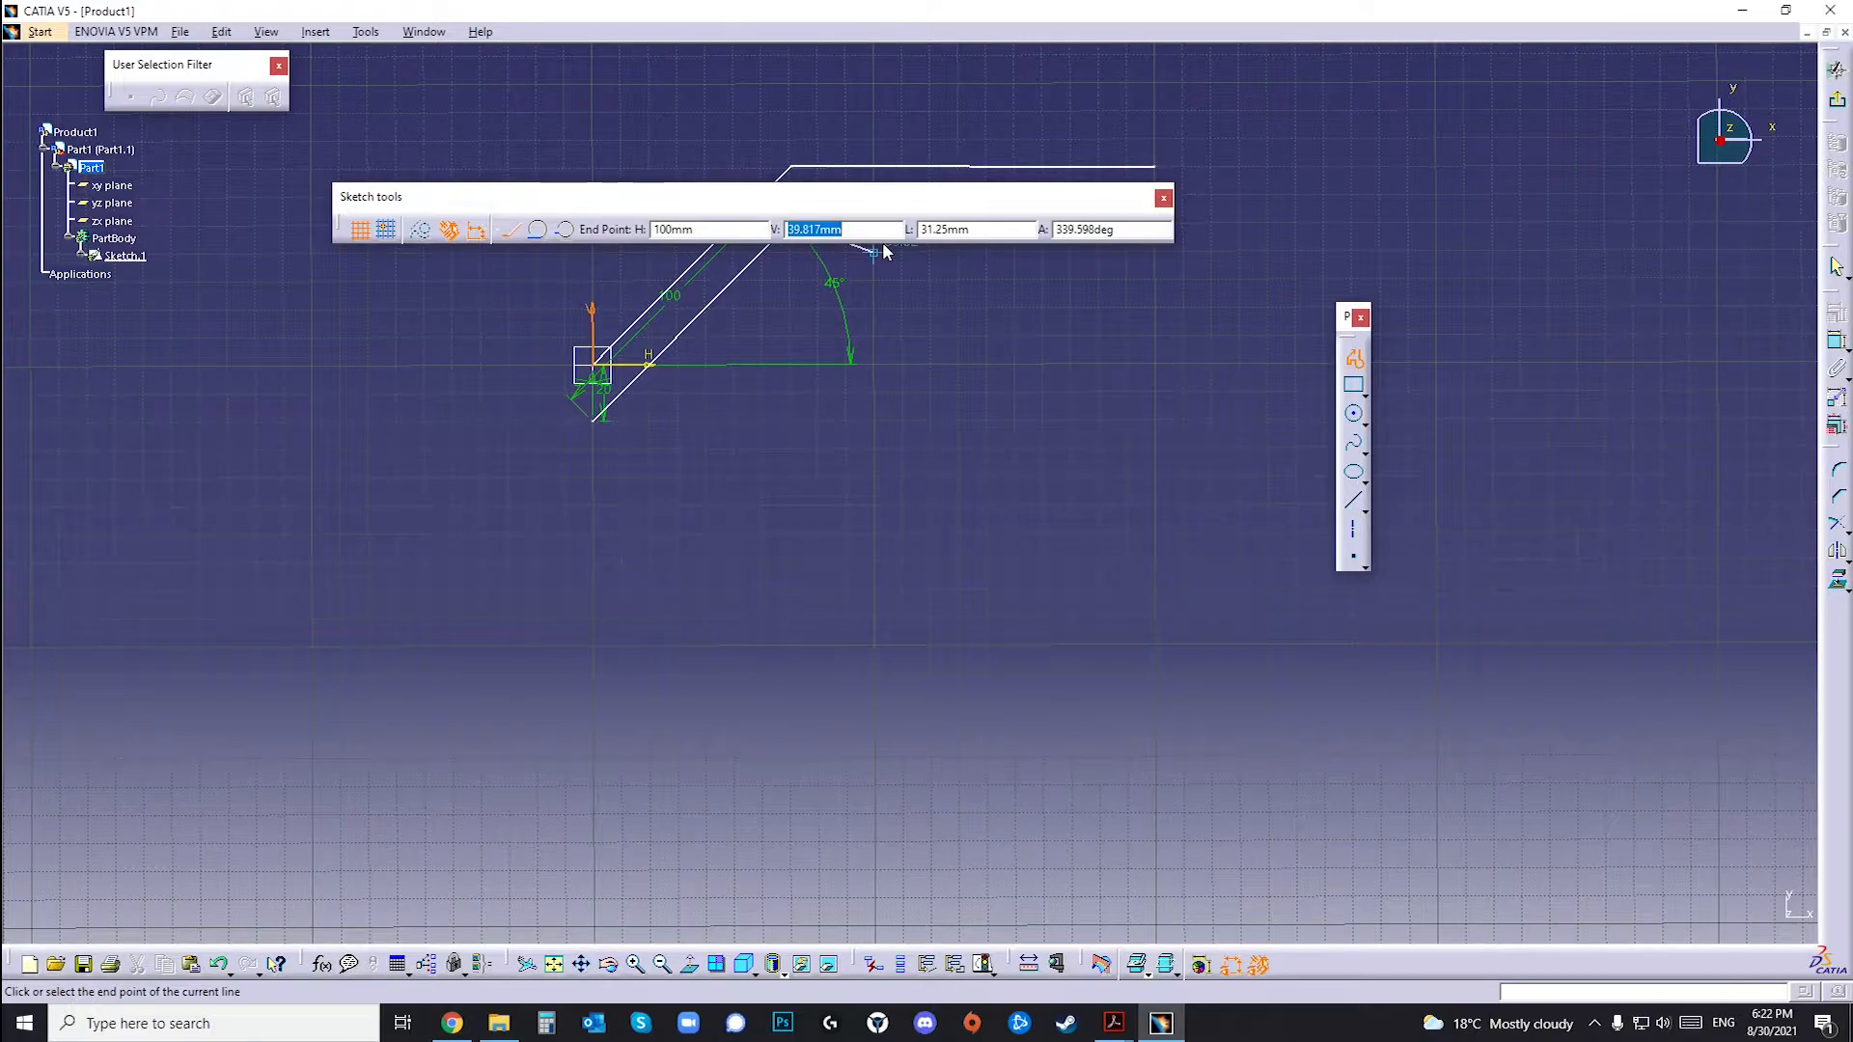
pyautogui.write('50')
pyautogui.press('Return')
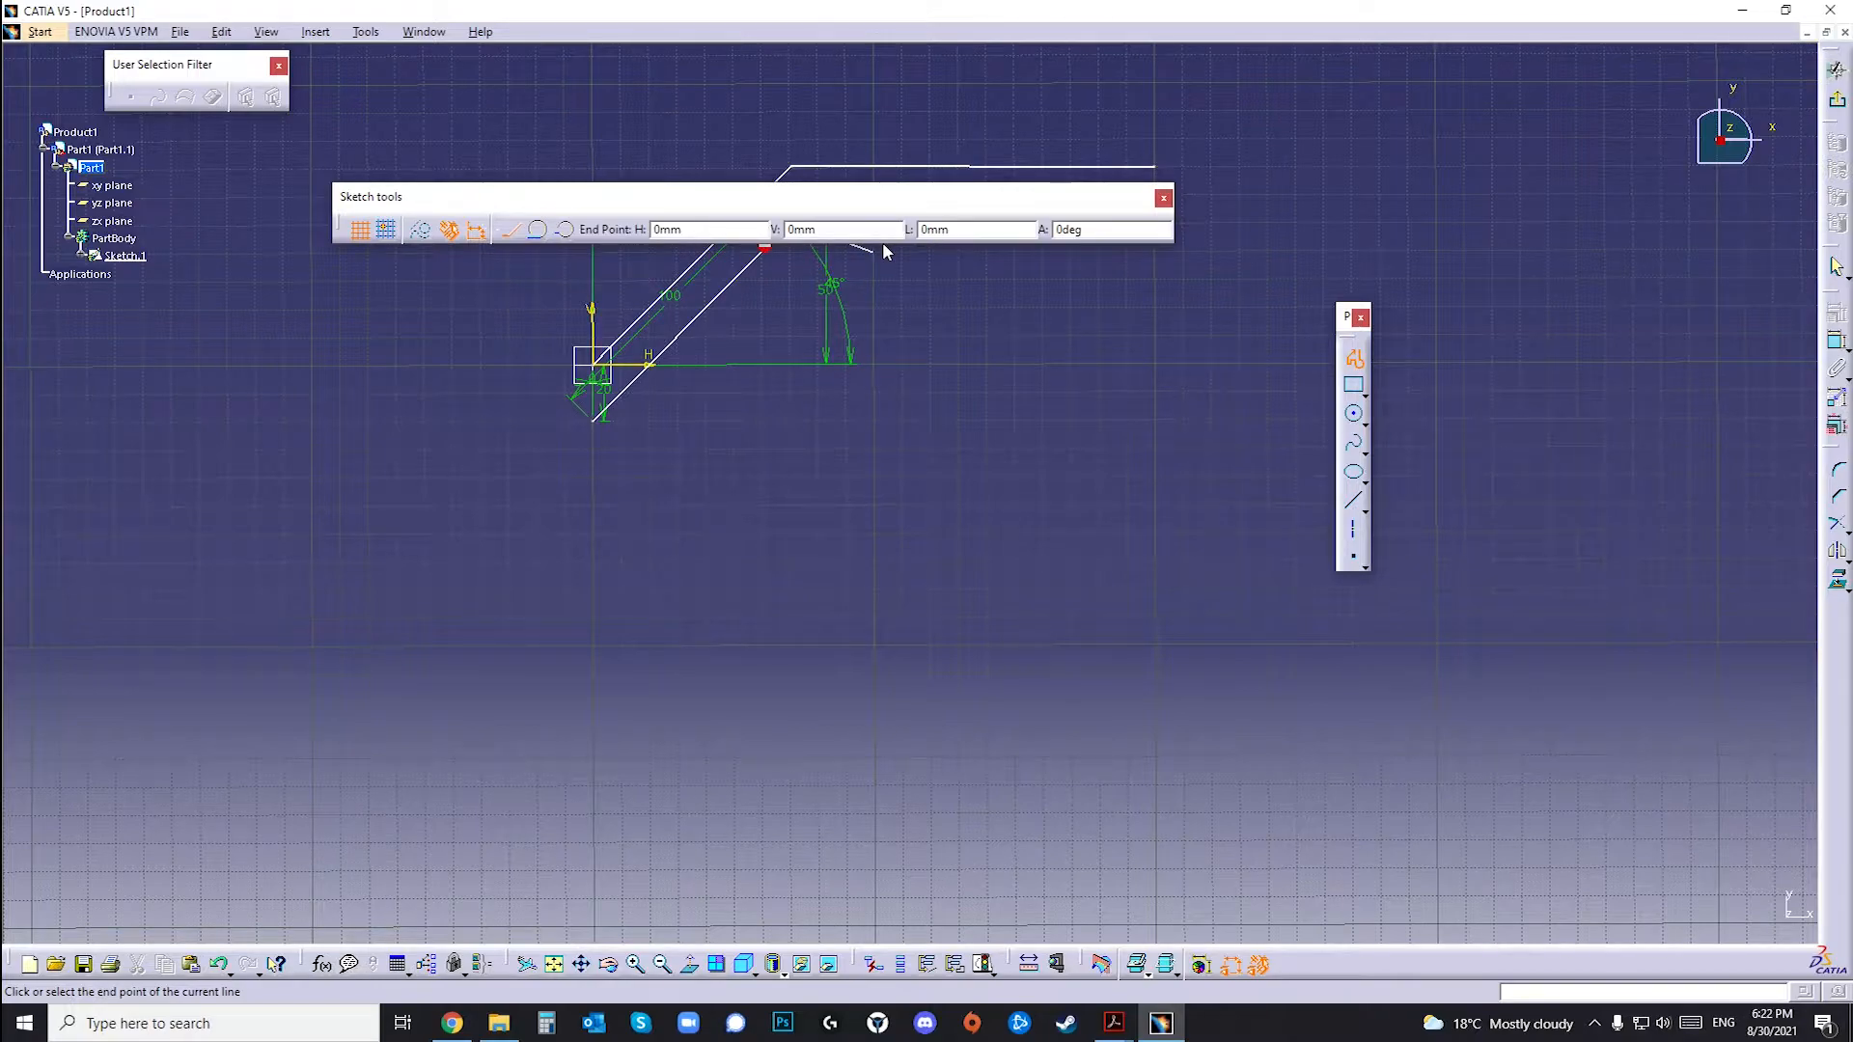
pyautogui.doubleClick(884, 245)
# Step: Examine the angle, length and offset dimensions attached to the second profile
pyautogui.moveTo(942, 287)
pyautogui.keyDown('ctrl'); pyautogui.mouseDown(button='middle')
pyautogui.moveTo(1120, 373)
pyautogui.moveTo(1099, 306)
pyautogui.moveTo(1042, 367)
pyautogui.moveTo(1138, 351)
pyautogui.moveTo(969, 375)
pyautogui.mouseUp(button='middle'); pyautogui.keyUp('ctrl')
pyautogui.moveTo(969, 374); pyautogui.dragTo(828, 407)
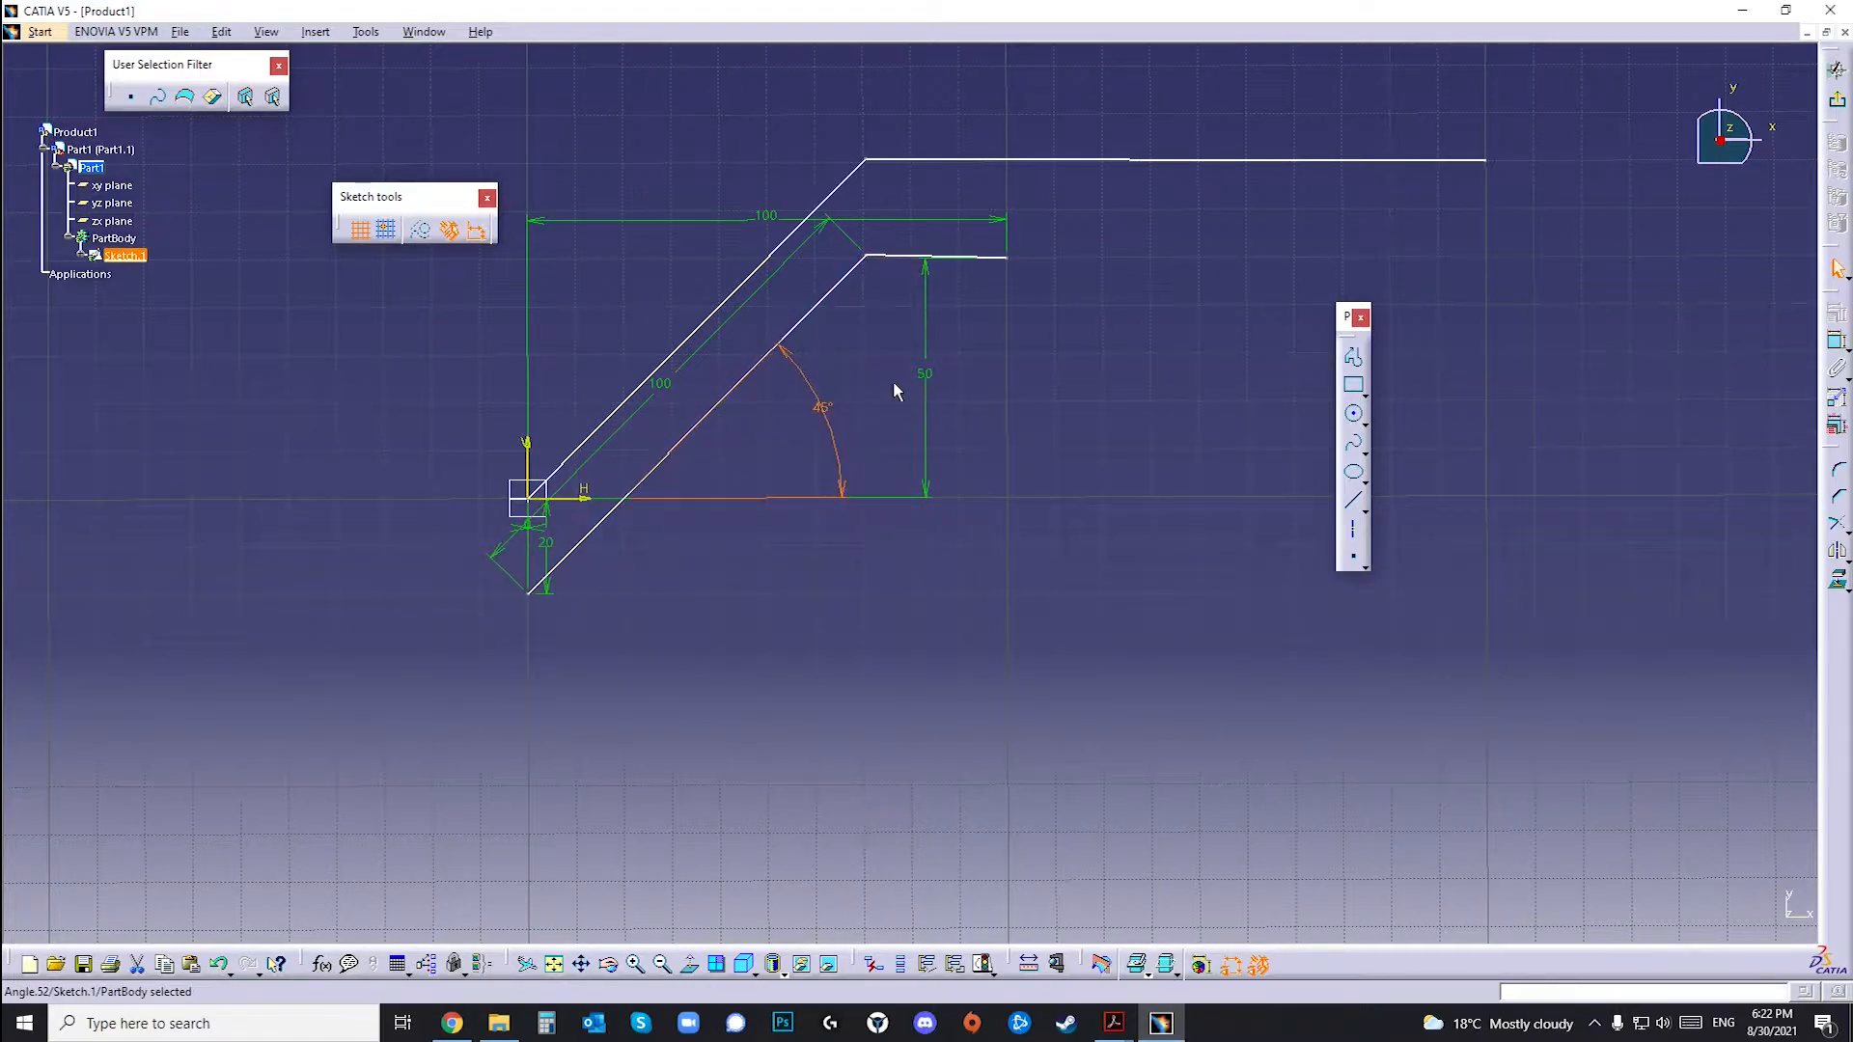
pyautogui.click(770, 218)
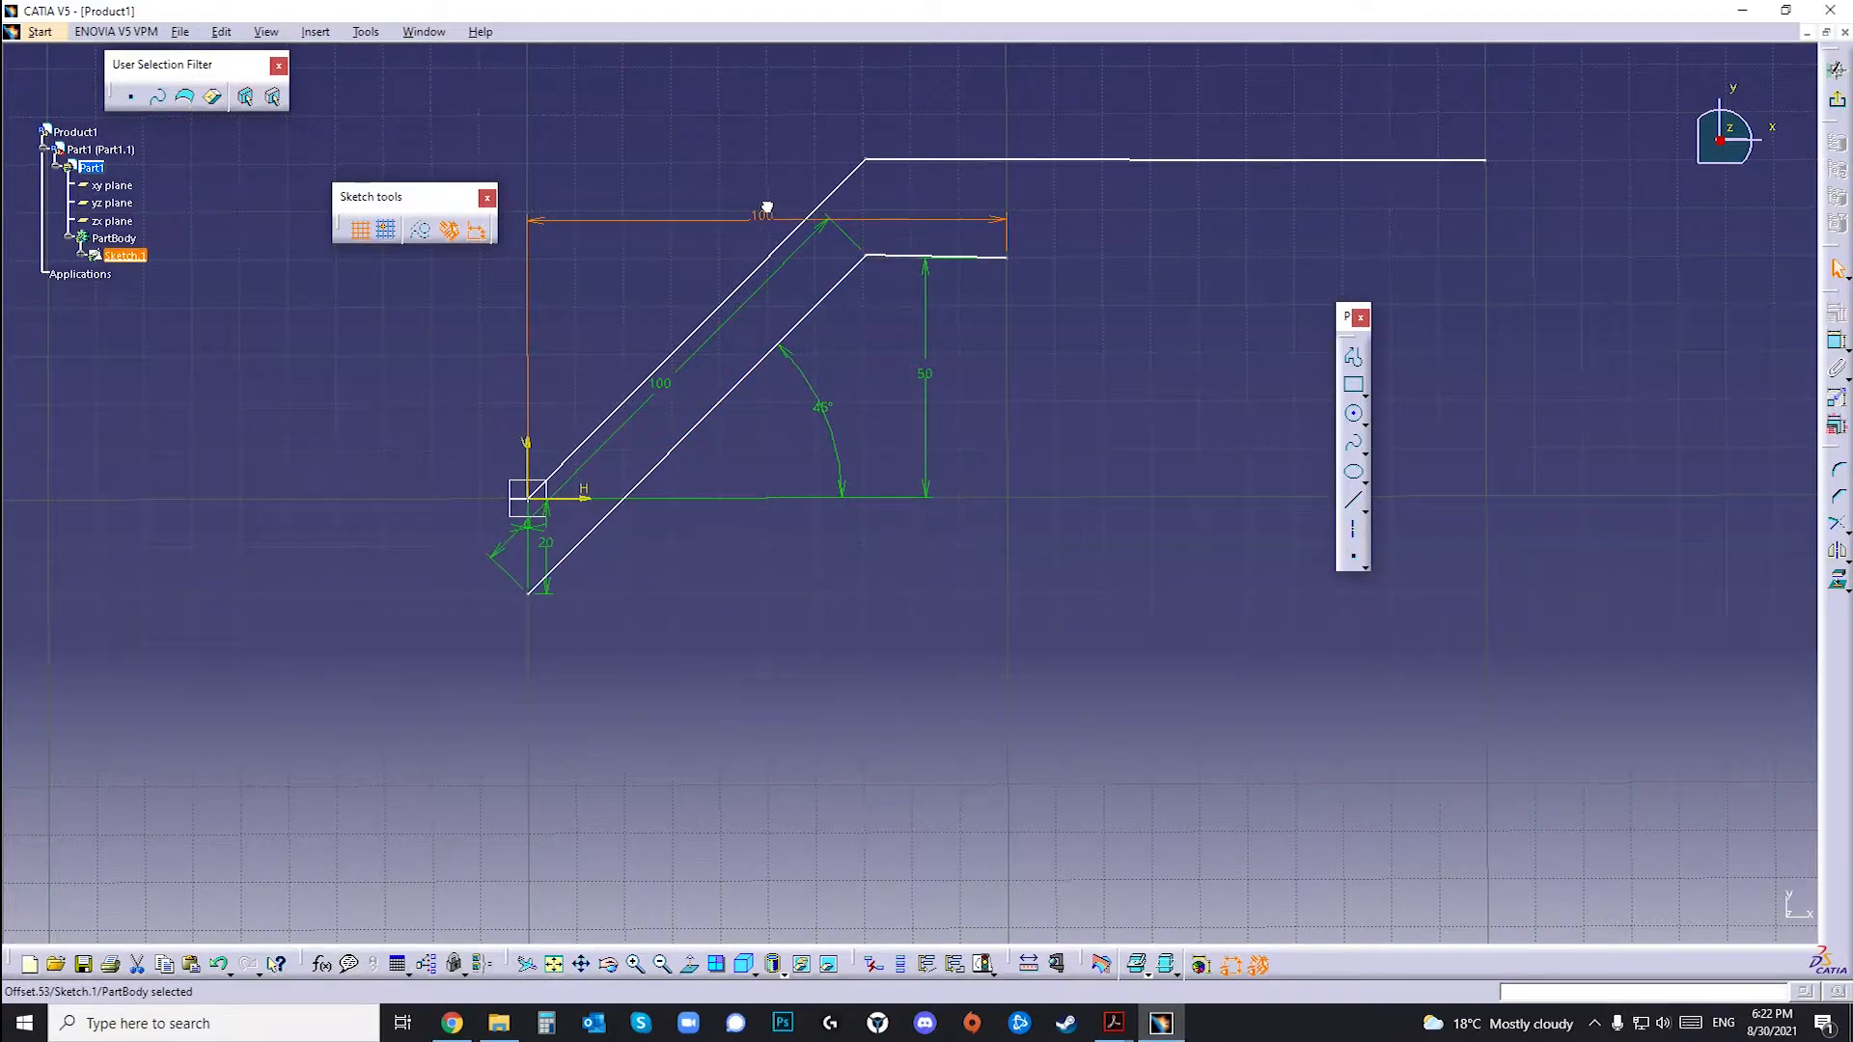
pyautogui.click(559, 553)
pyautogui.click(775, 611)
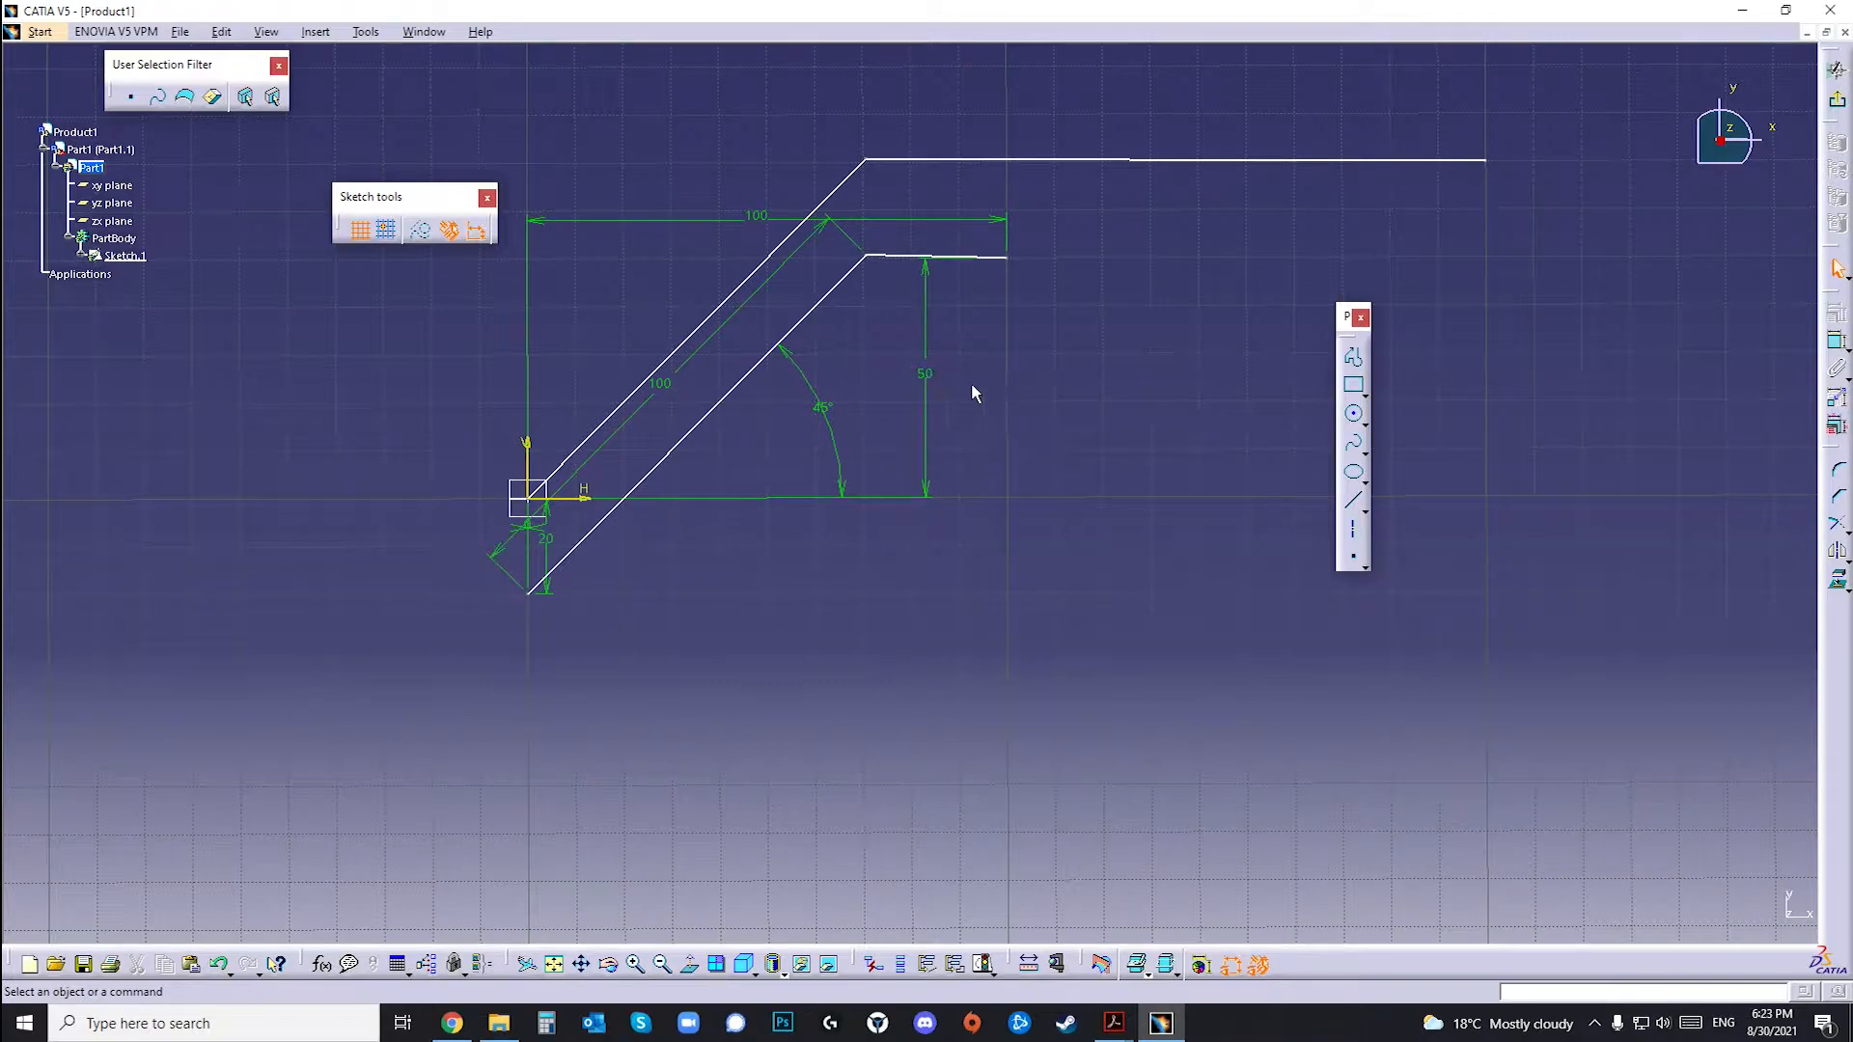
pyautogui.click(928, 379)
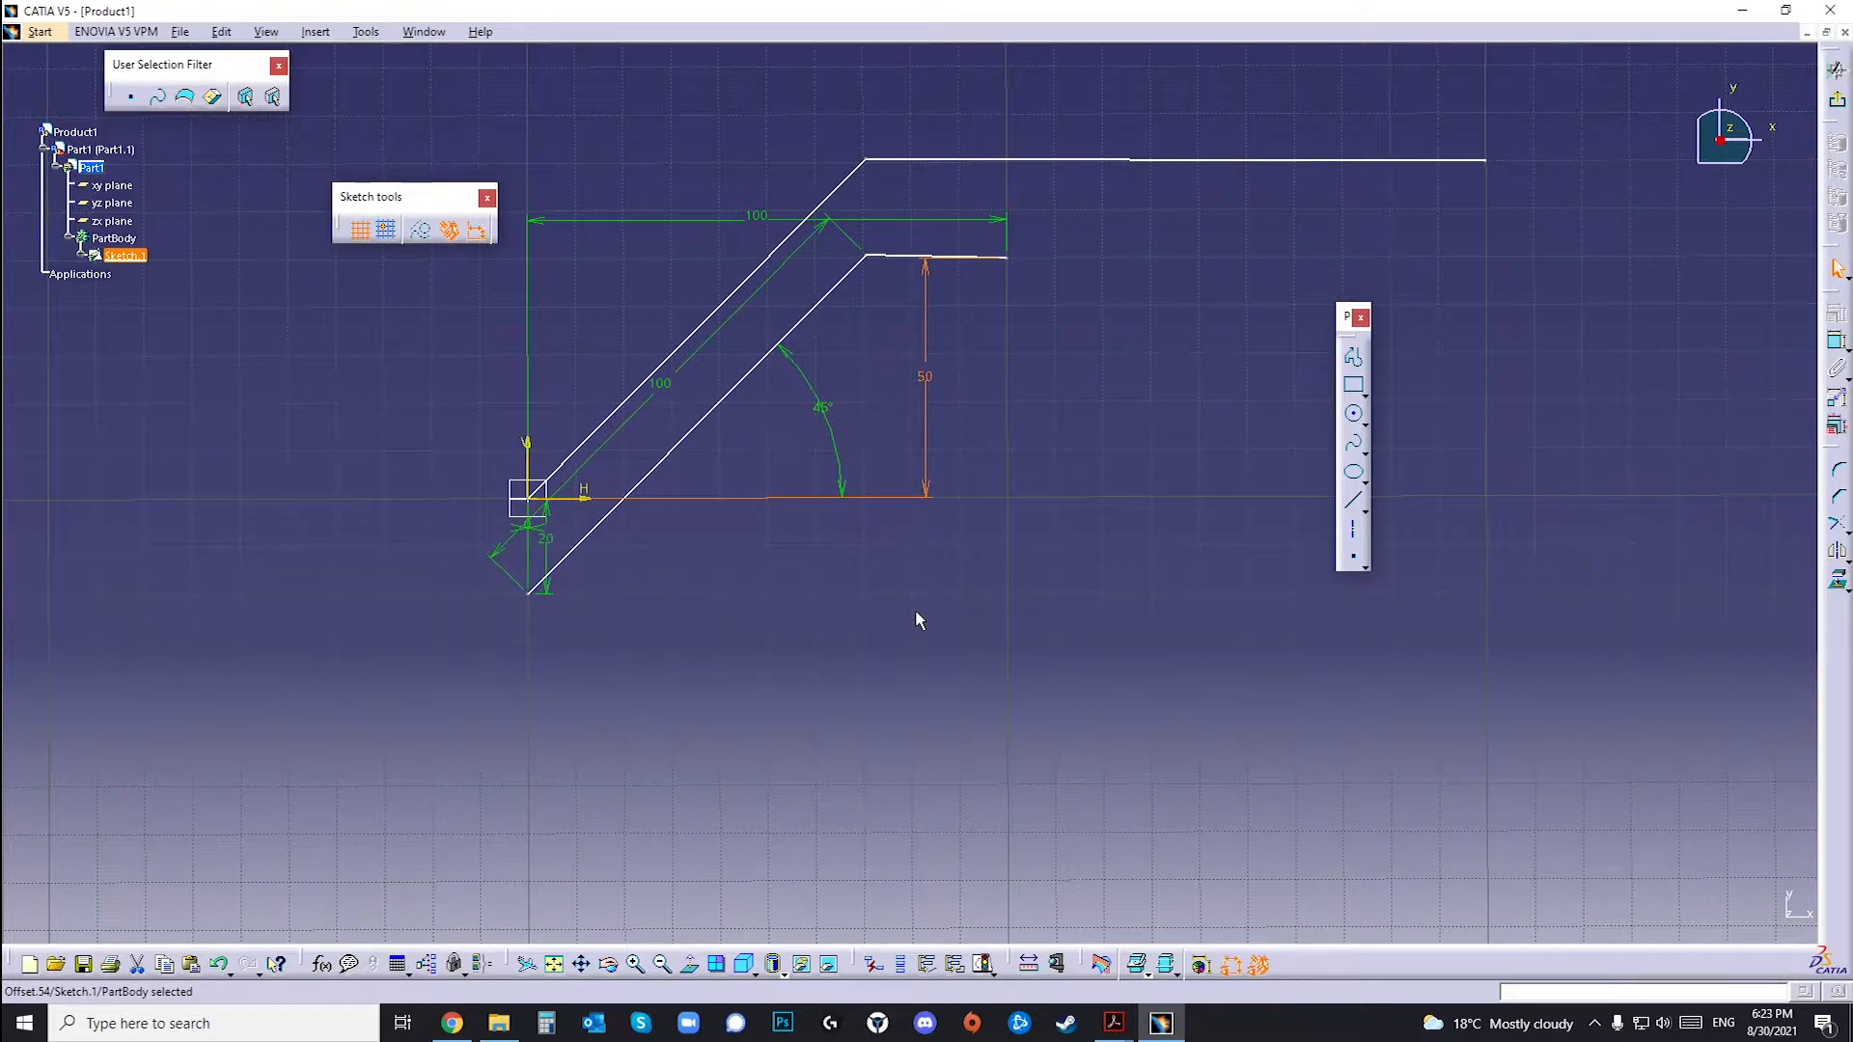
pyautogui.moveTo(1109, 496); pyautogui.dragTo(1120, 583, button='middle')
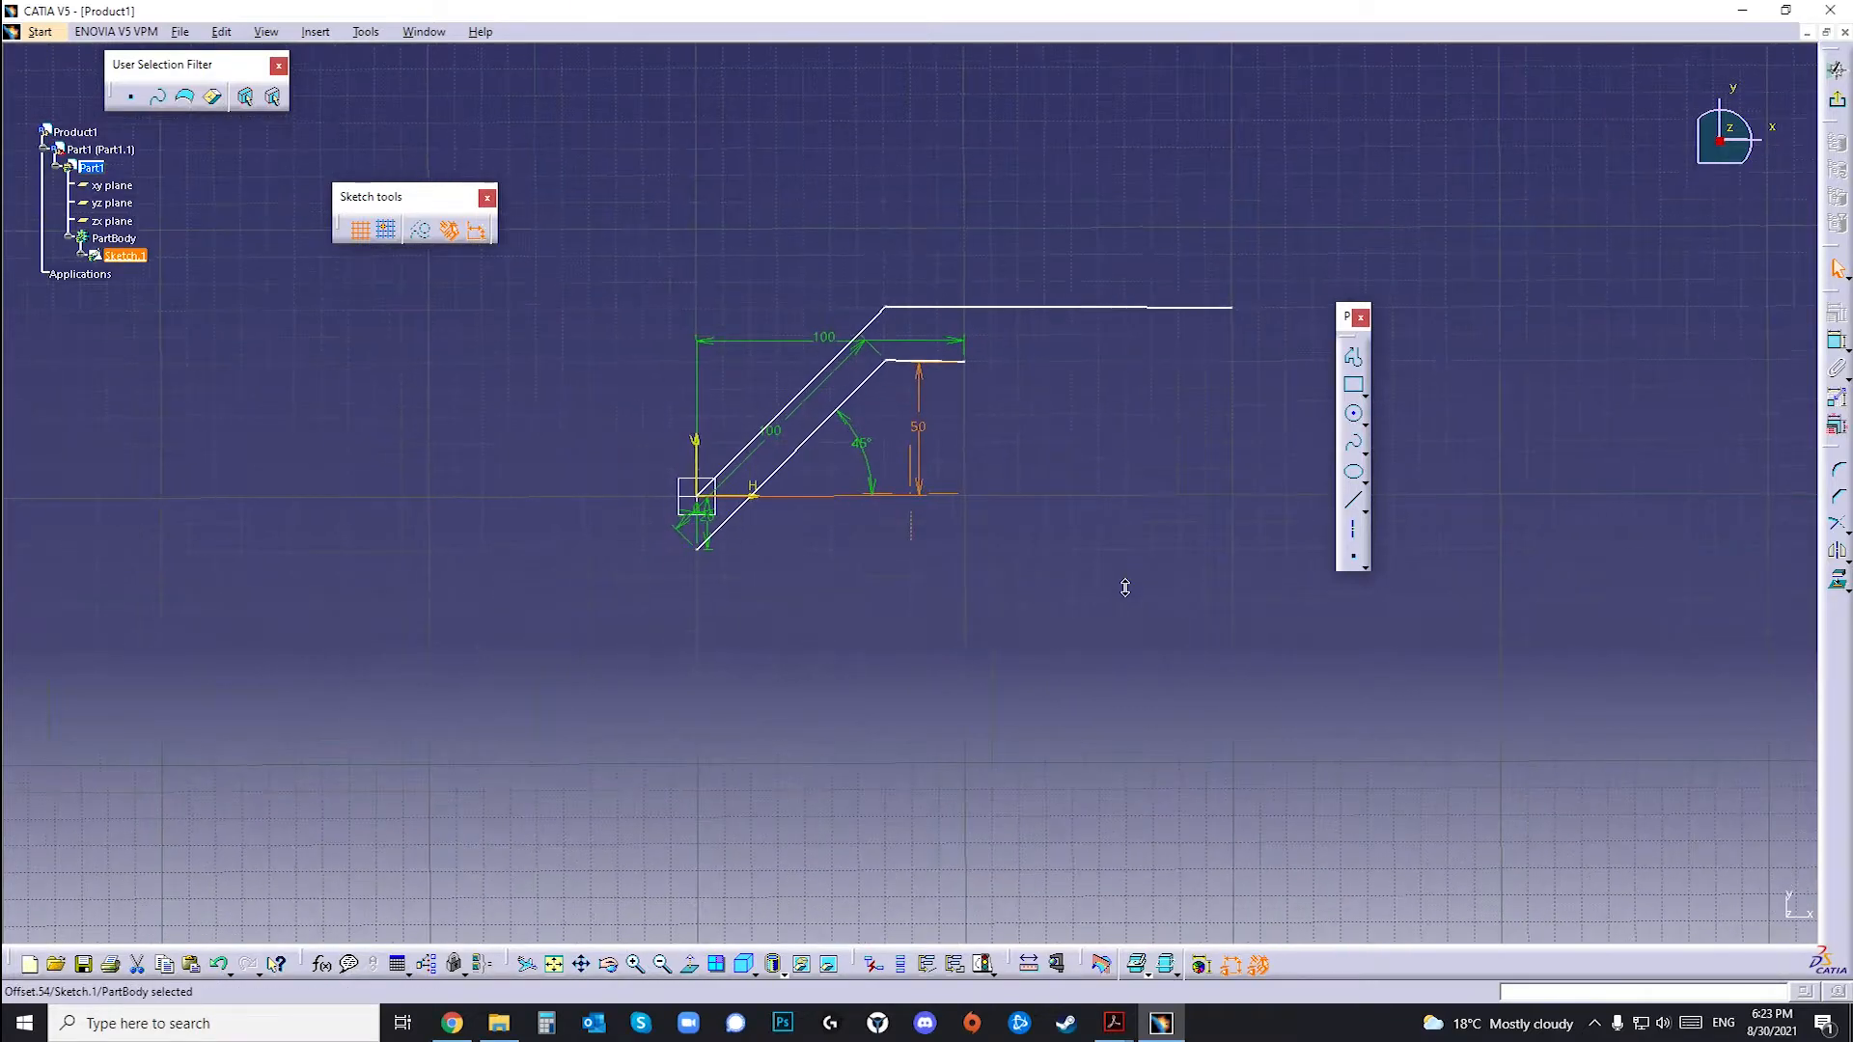
pyautogui.click(1025, 517)
pyautogui.moveTo(963, 500)
pyautogui.mouseDown(button='middle')
pyautogui.moveTo(1034, 480)
pyautogui.moveTo(1021, 444)
pyautogui.moveTo(1033, 483)
pyautogui.moveTo(1001, 501)
pyautogui.mouseUp(button='middle')
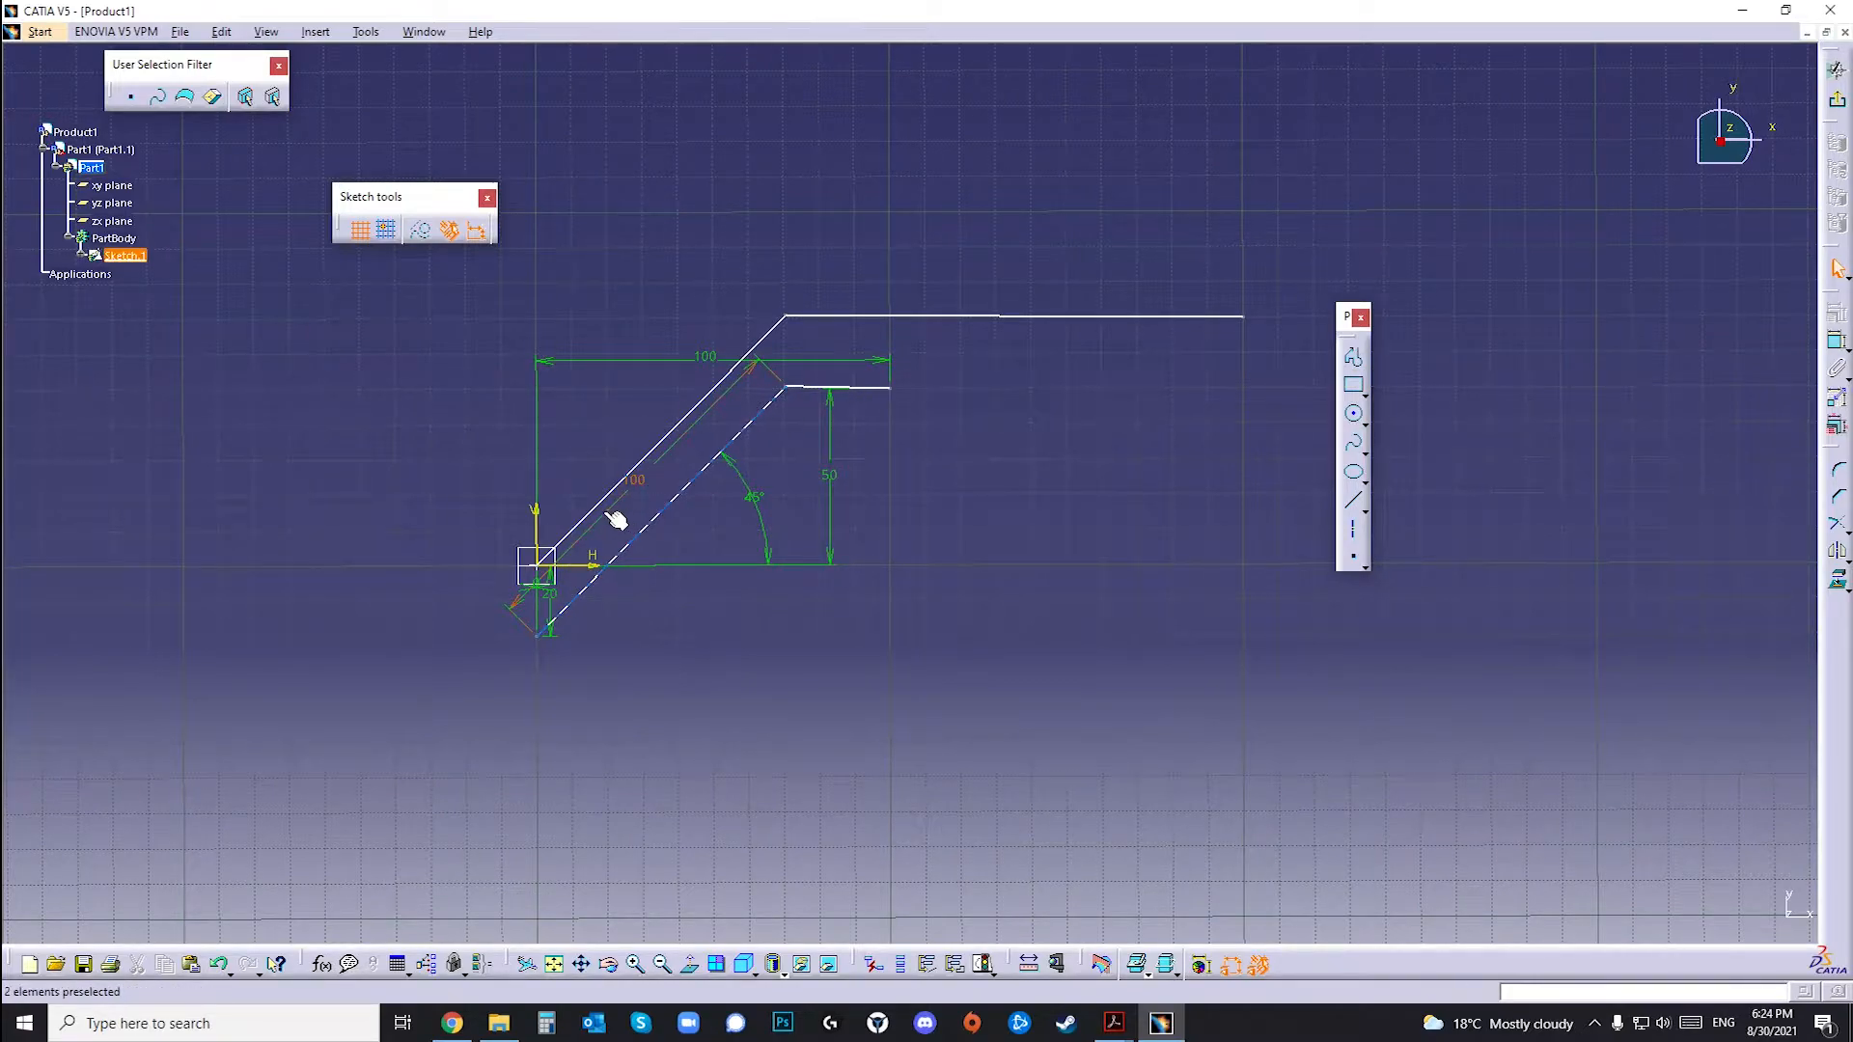
# Step: Delete both profiles and all their dimensions from the sketch
pyautogui.keyDown('ctrl'); pyautogui.moveTo(415, 383); pyautogui.dragTo(449, 398, button='middle'); pyautogui.keyUp('ctrl')
pyautogui.moveTo(507, 333)
pyautogui.mouseDown()
pyautogui.moveTo(947, 600)
pyautogui.moveTo(1174, 620)
pyautogui.mouseUp()
pyautogui.press('Delete')
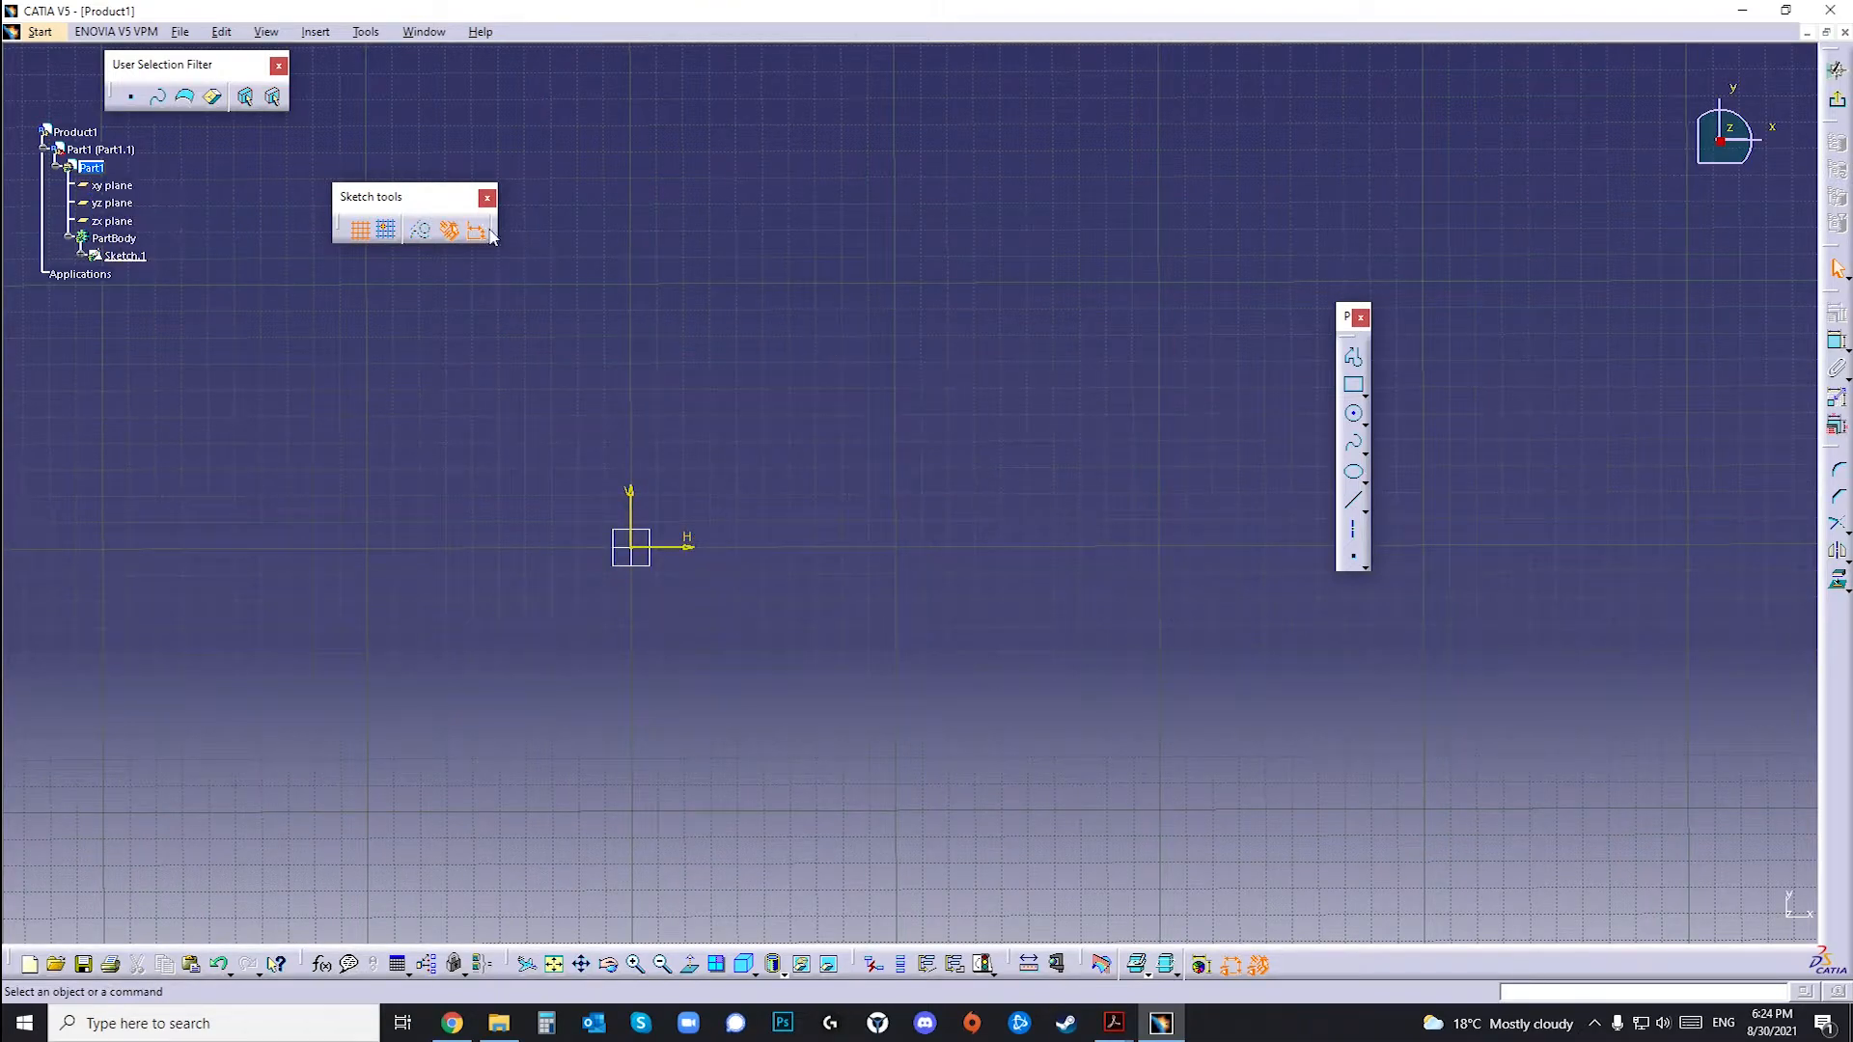
# Step: Start a rectangle with dimensional constraints off, placing its first corner at H 0 mm, V 0 mm
pyautogui.click(1355, 388)
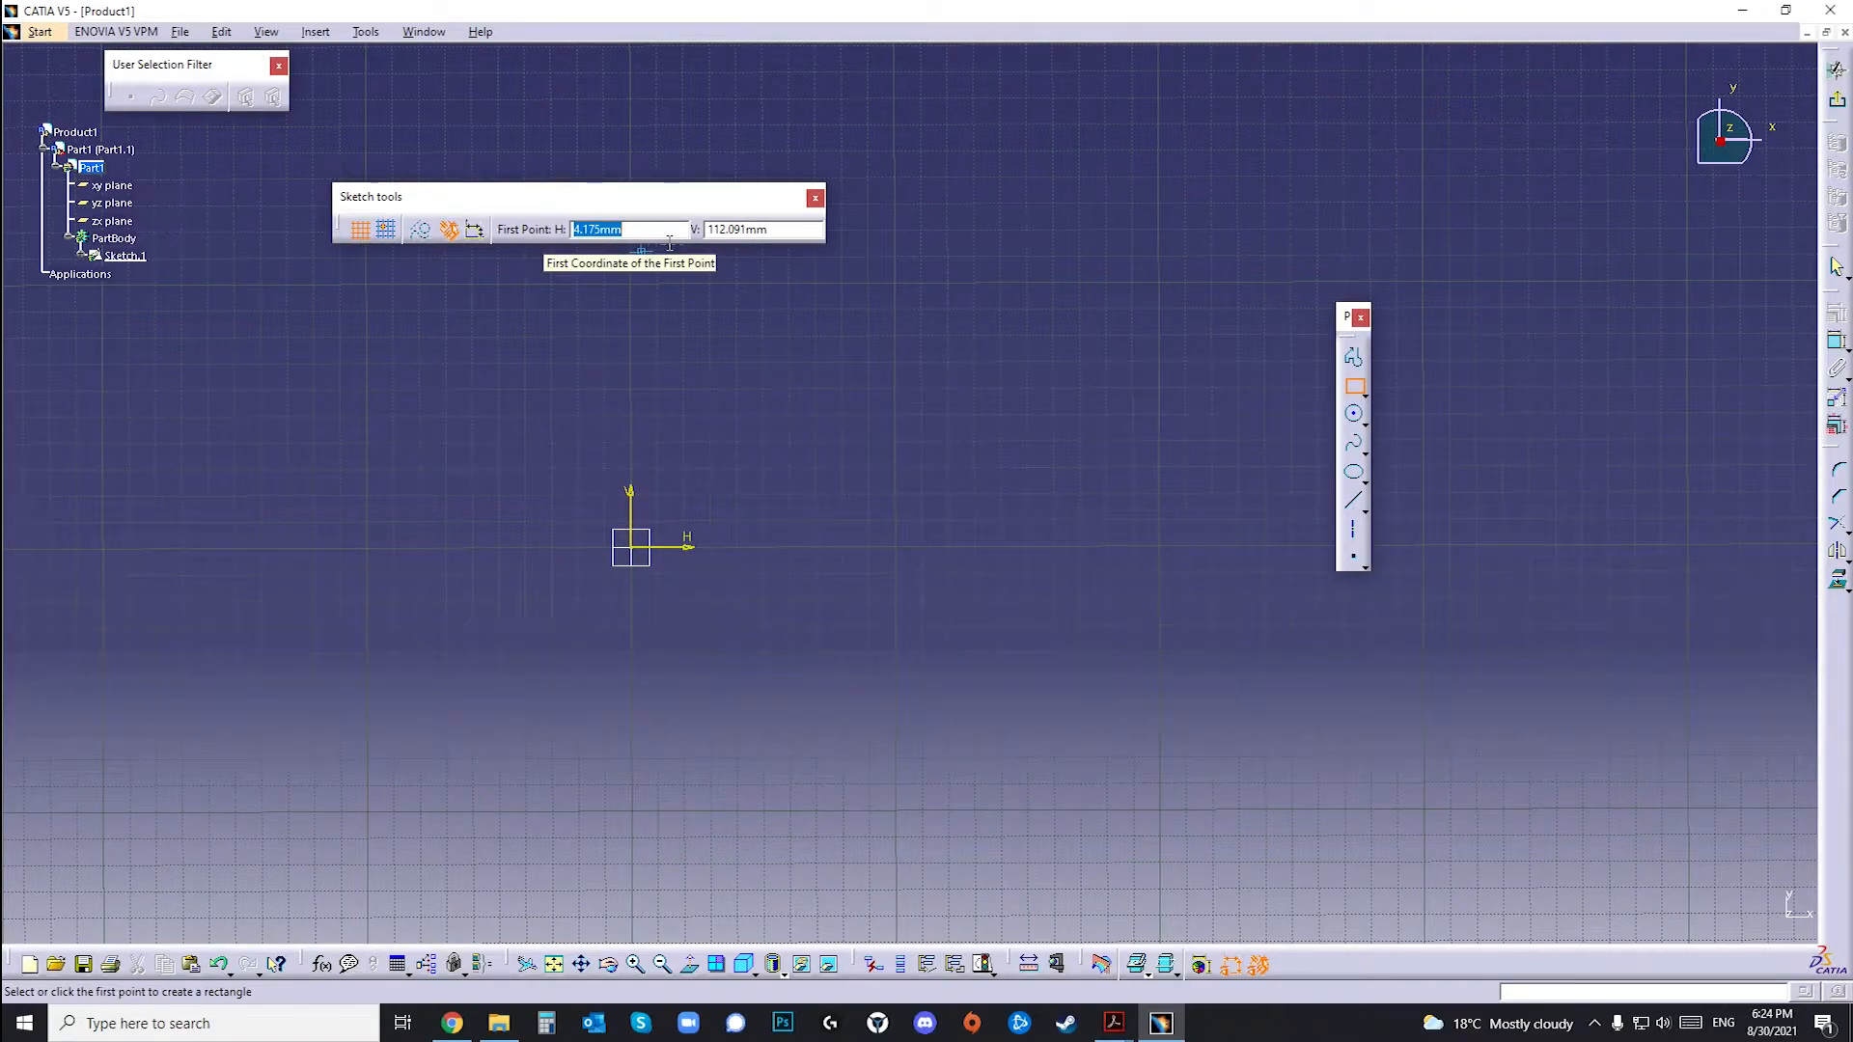
pyautogui.write('0')
pyautogui.press('Tab')
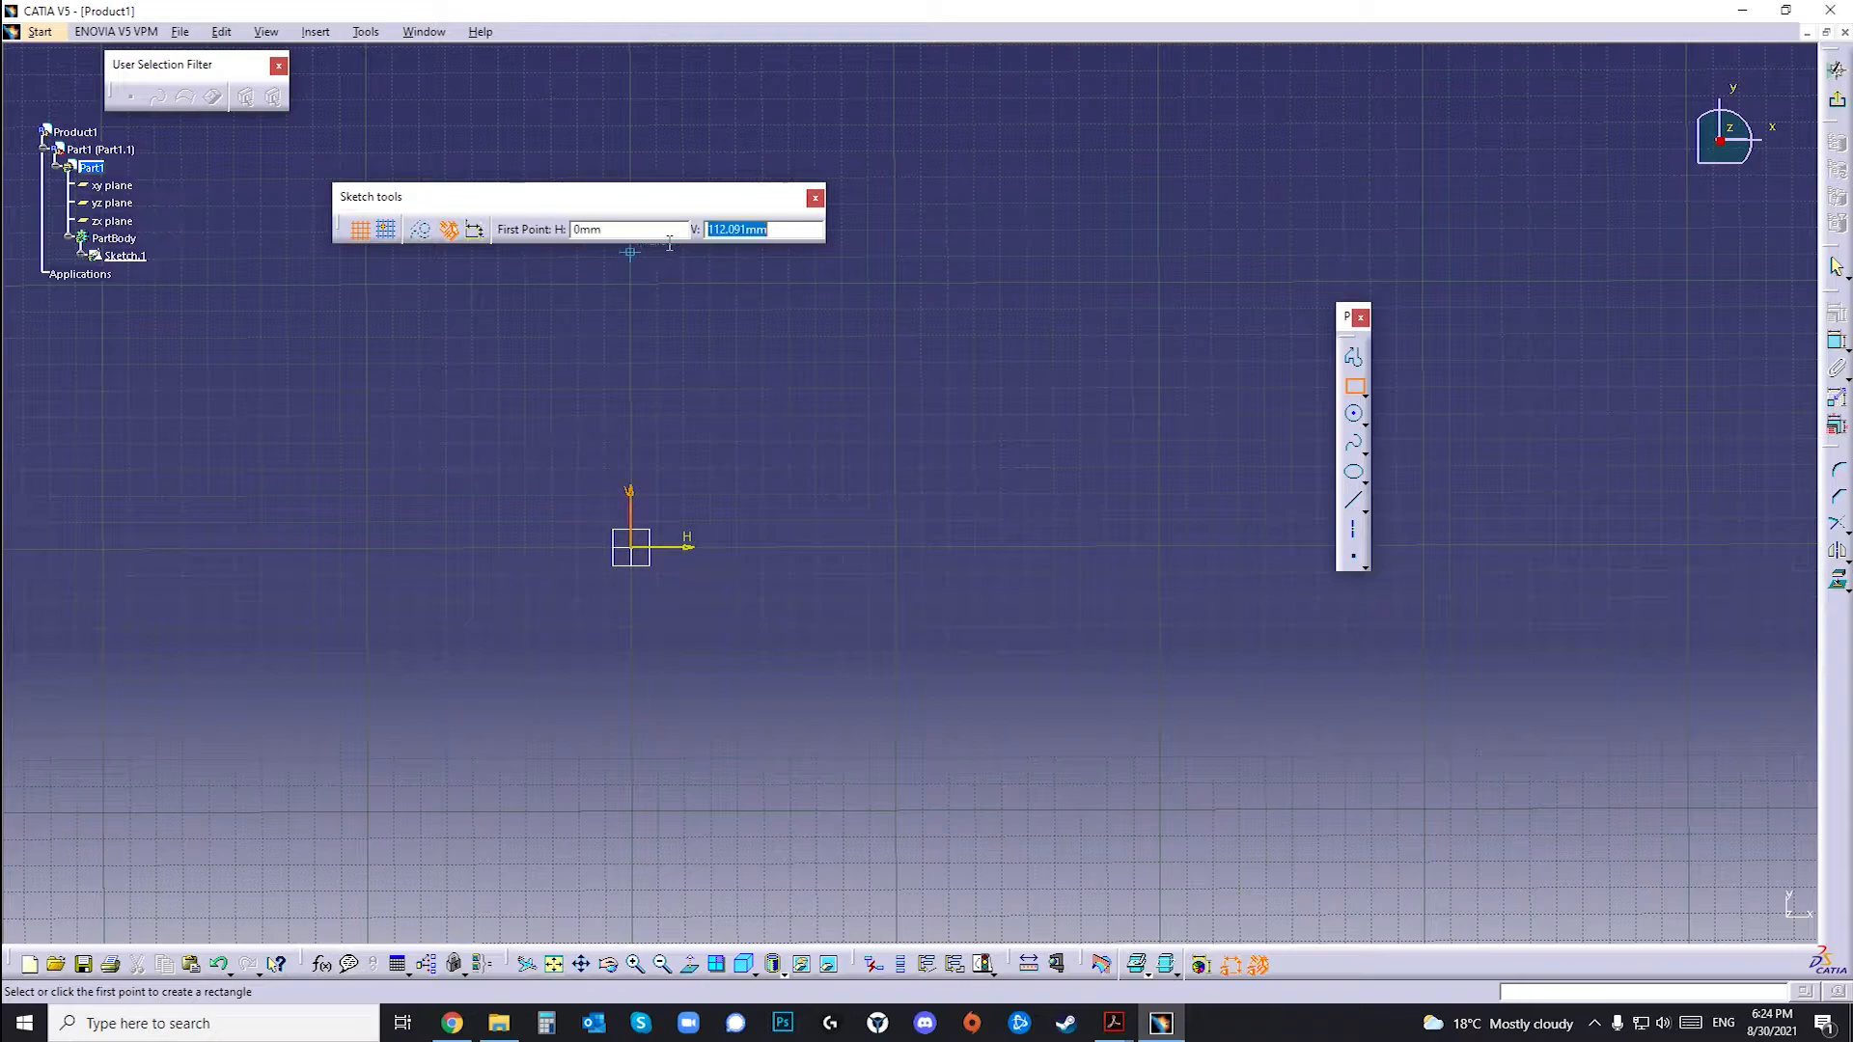
pyautogui.write('0')
pyautogui.press('Return')
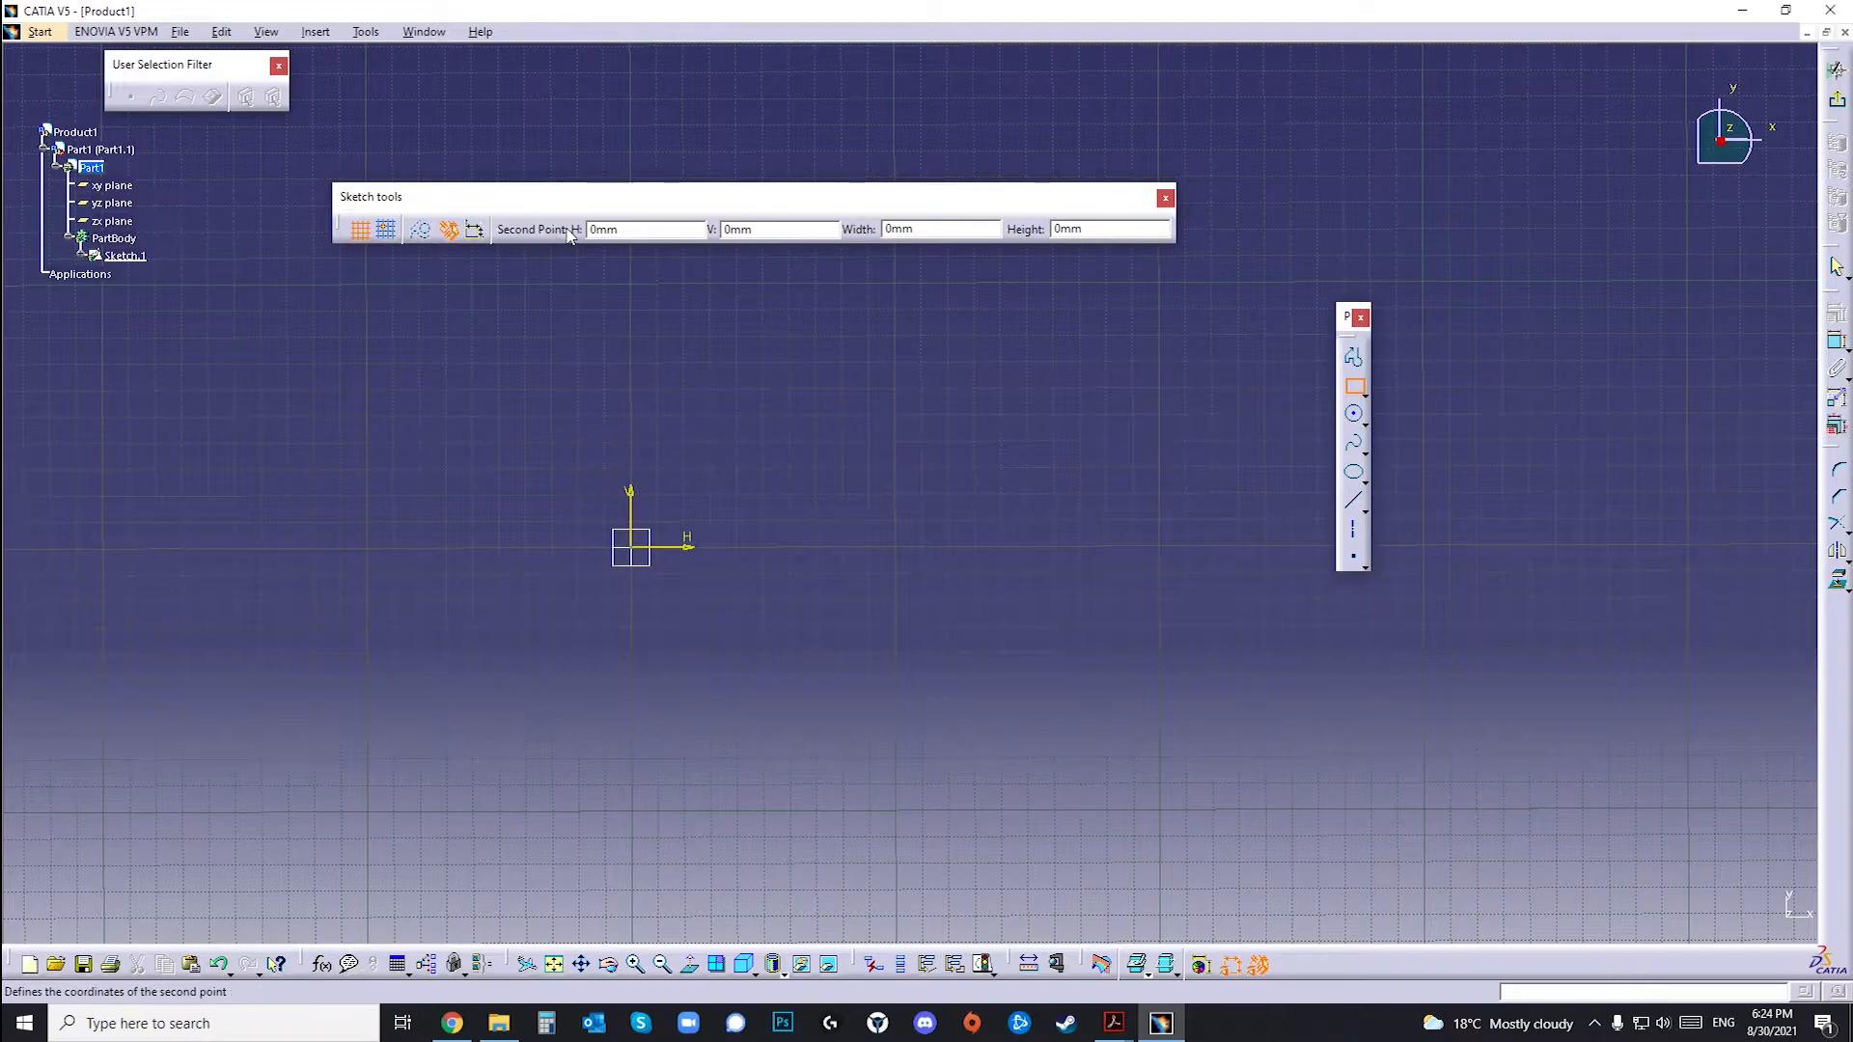
# Step: Complete the rectangle with a width of 200 mm and a height of 100 mm
pyautogui.click(958, 235)
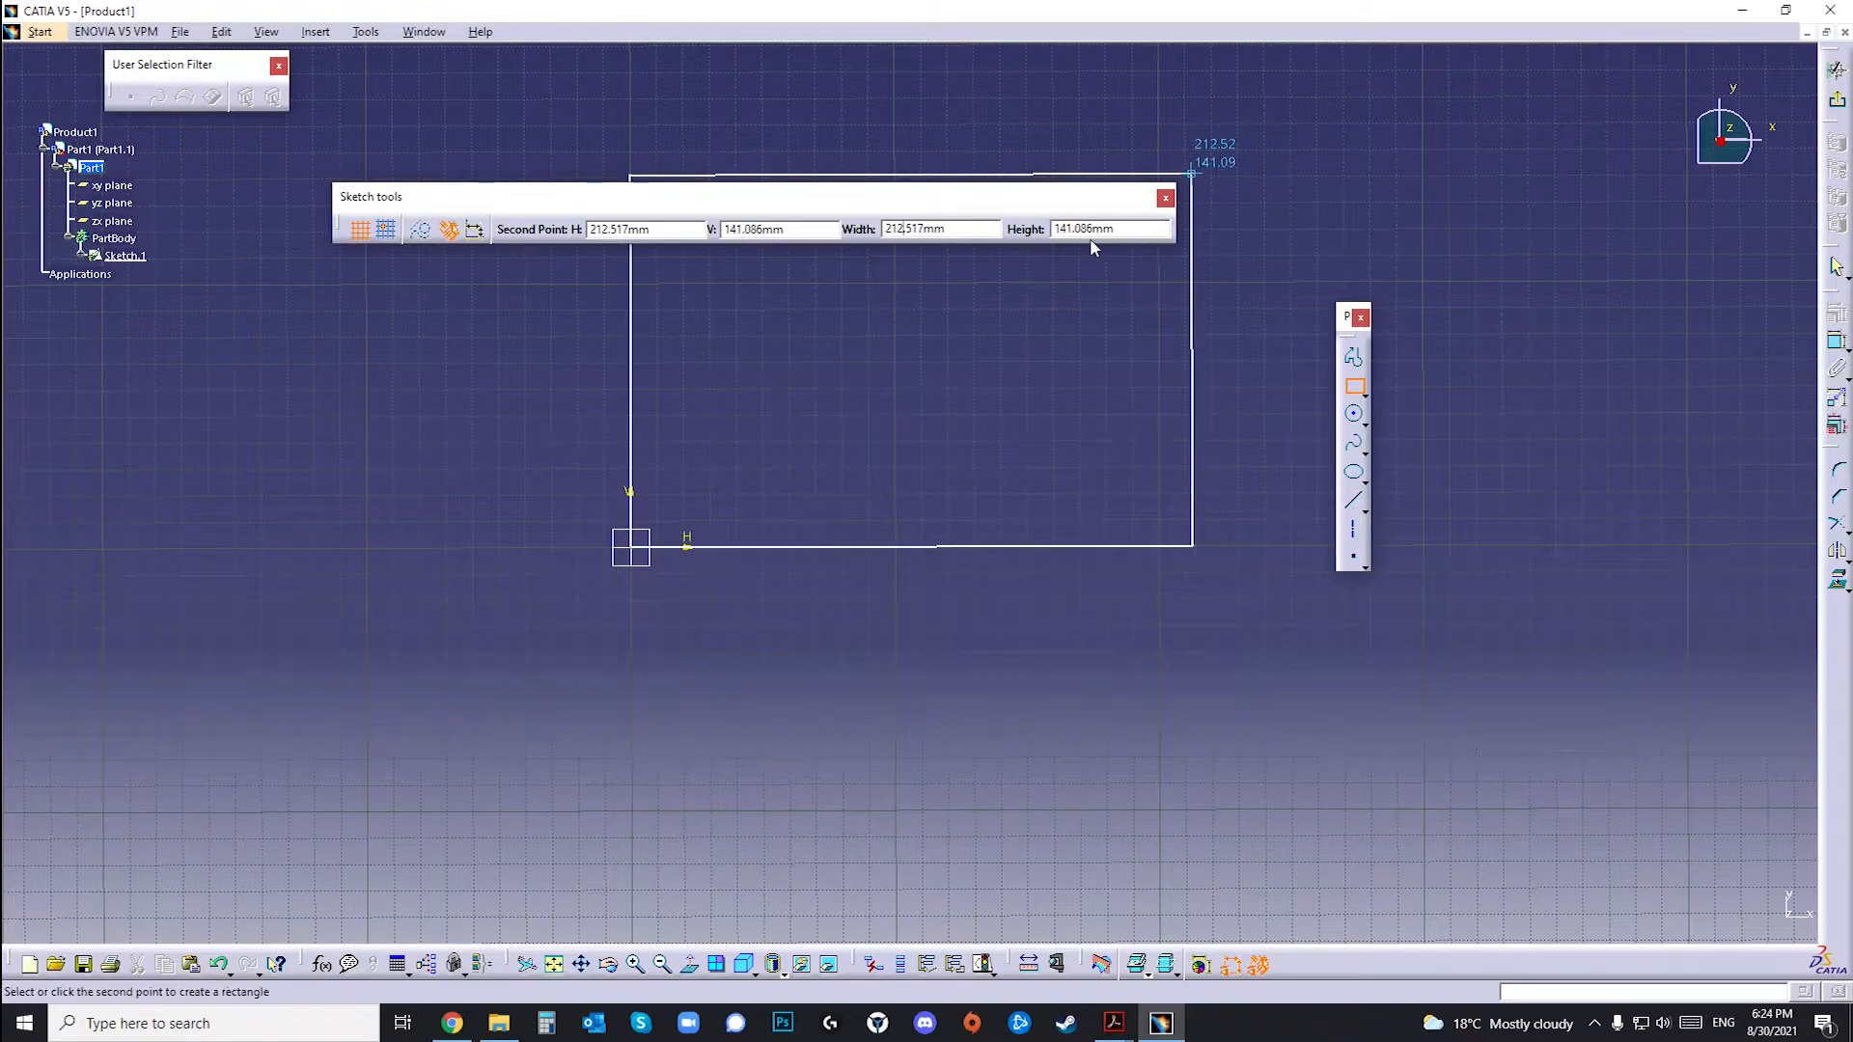
pyautogui.click(948, 240)
pyautogui.doubleClick(976, 235)
pyautogui.write('200')
pyautogui.press('Tab')
pyautogui.write('100')
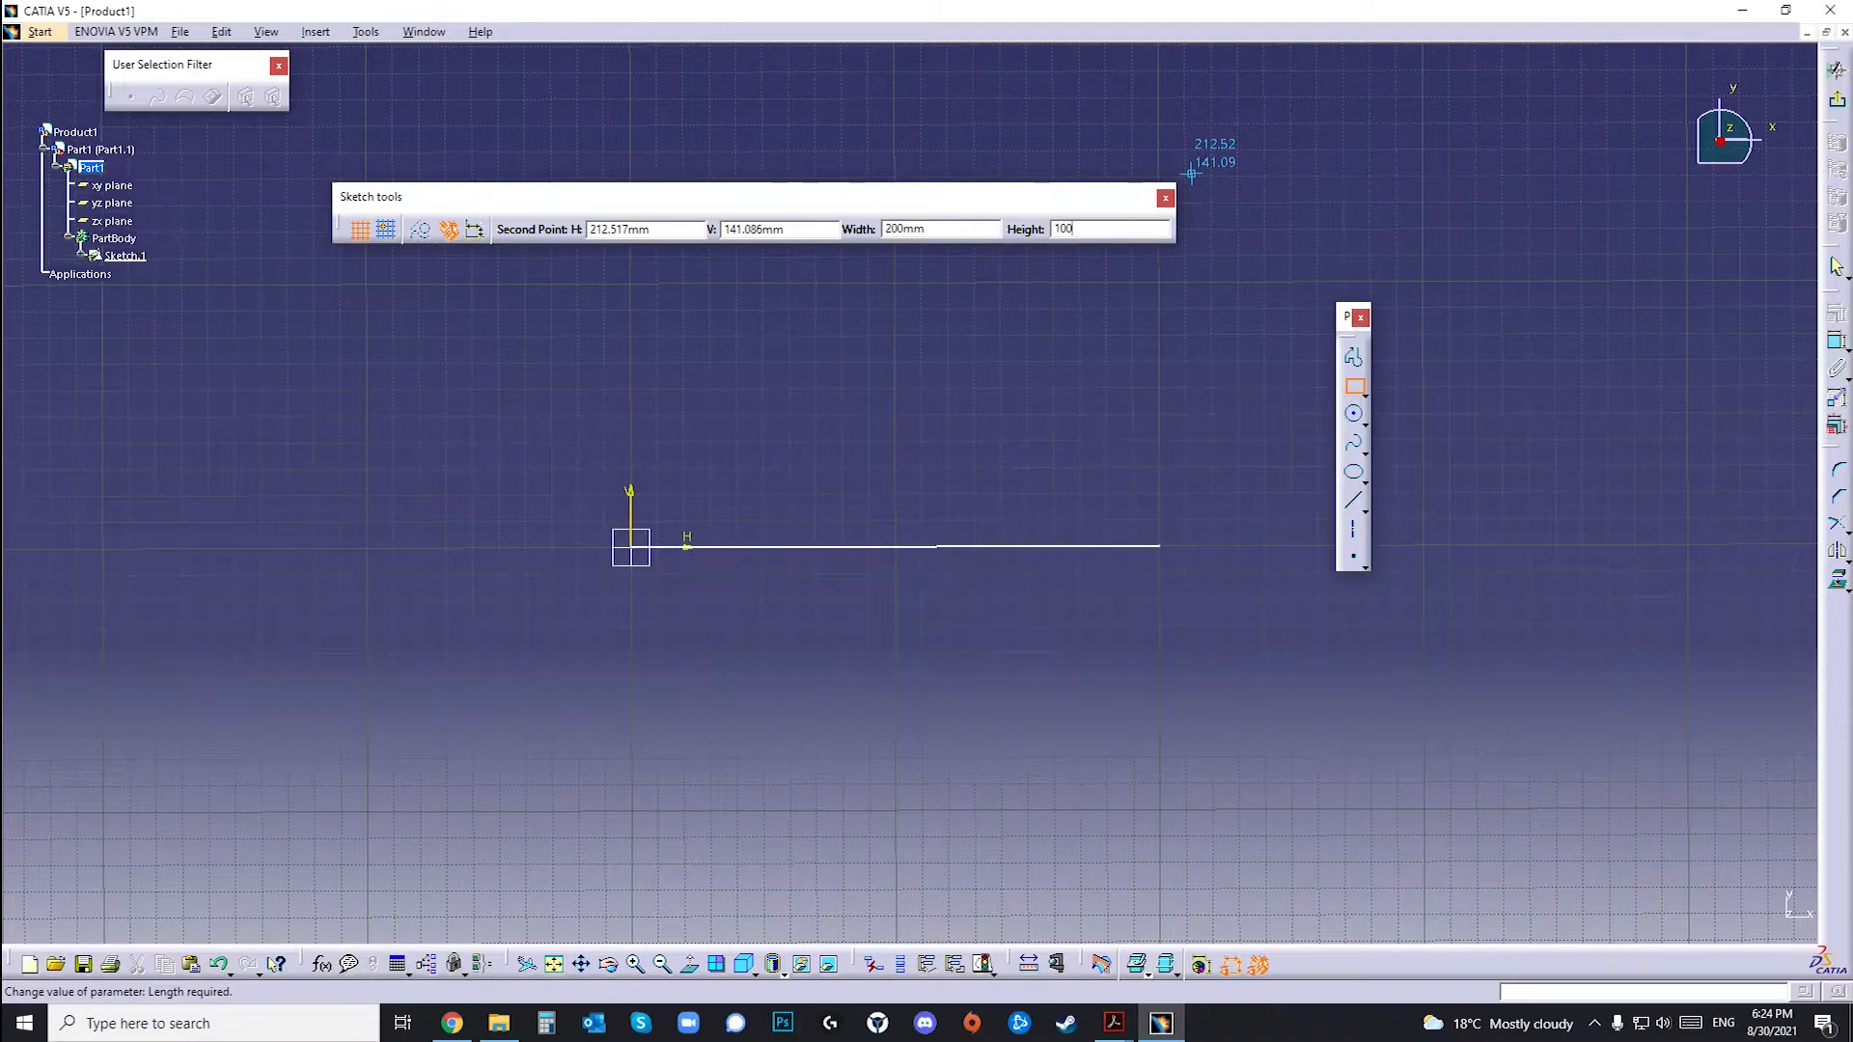
pyautogui.press('Return')
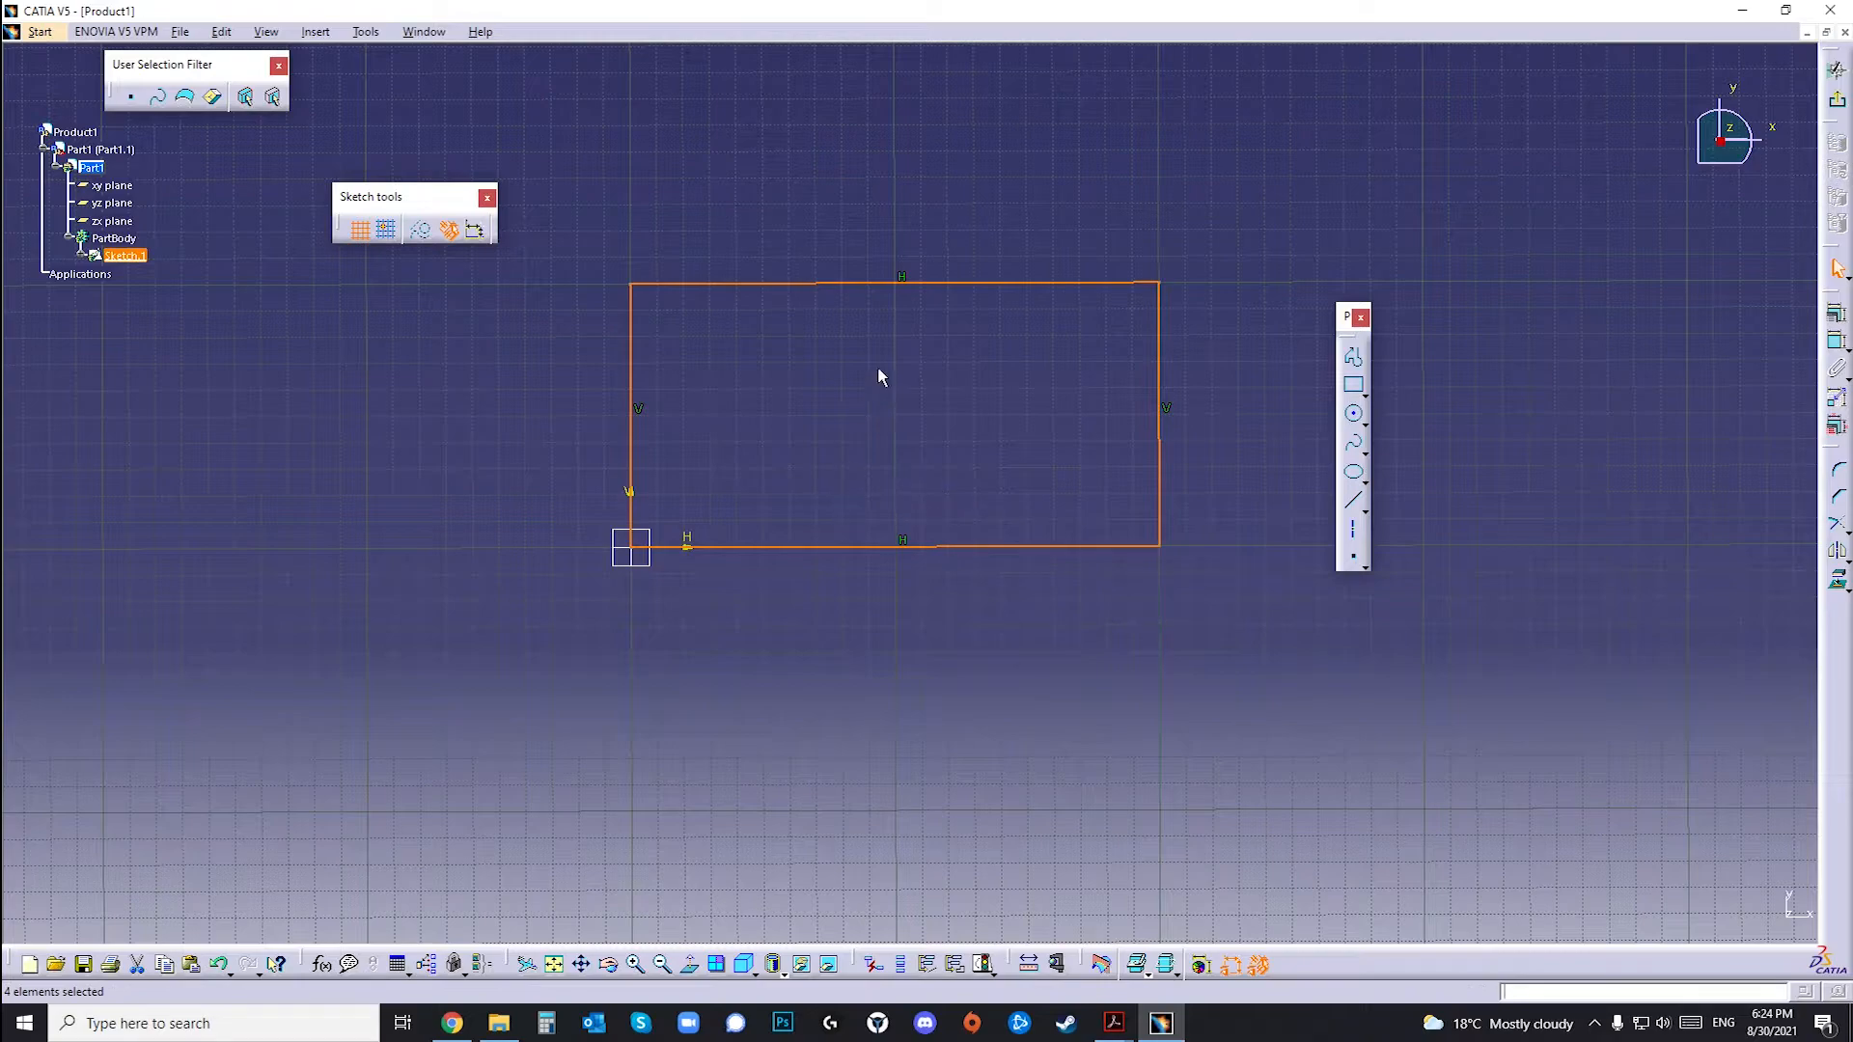
# Step: Delete the entire rectangle from the sketch
pyautogui.click(714, 178)
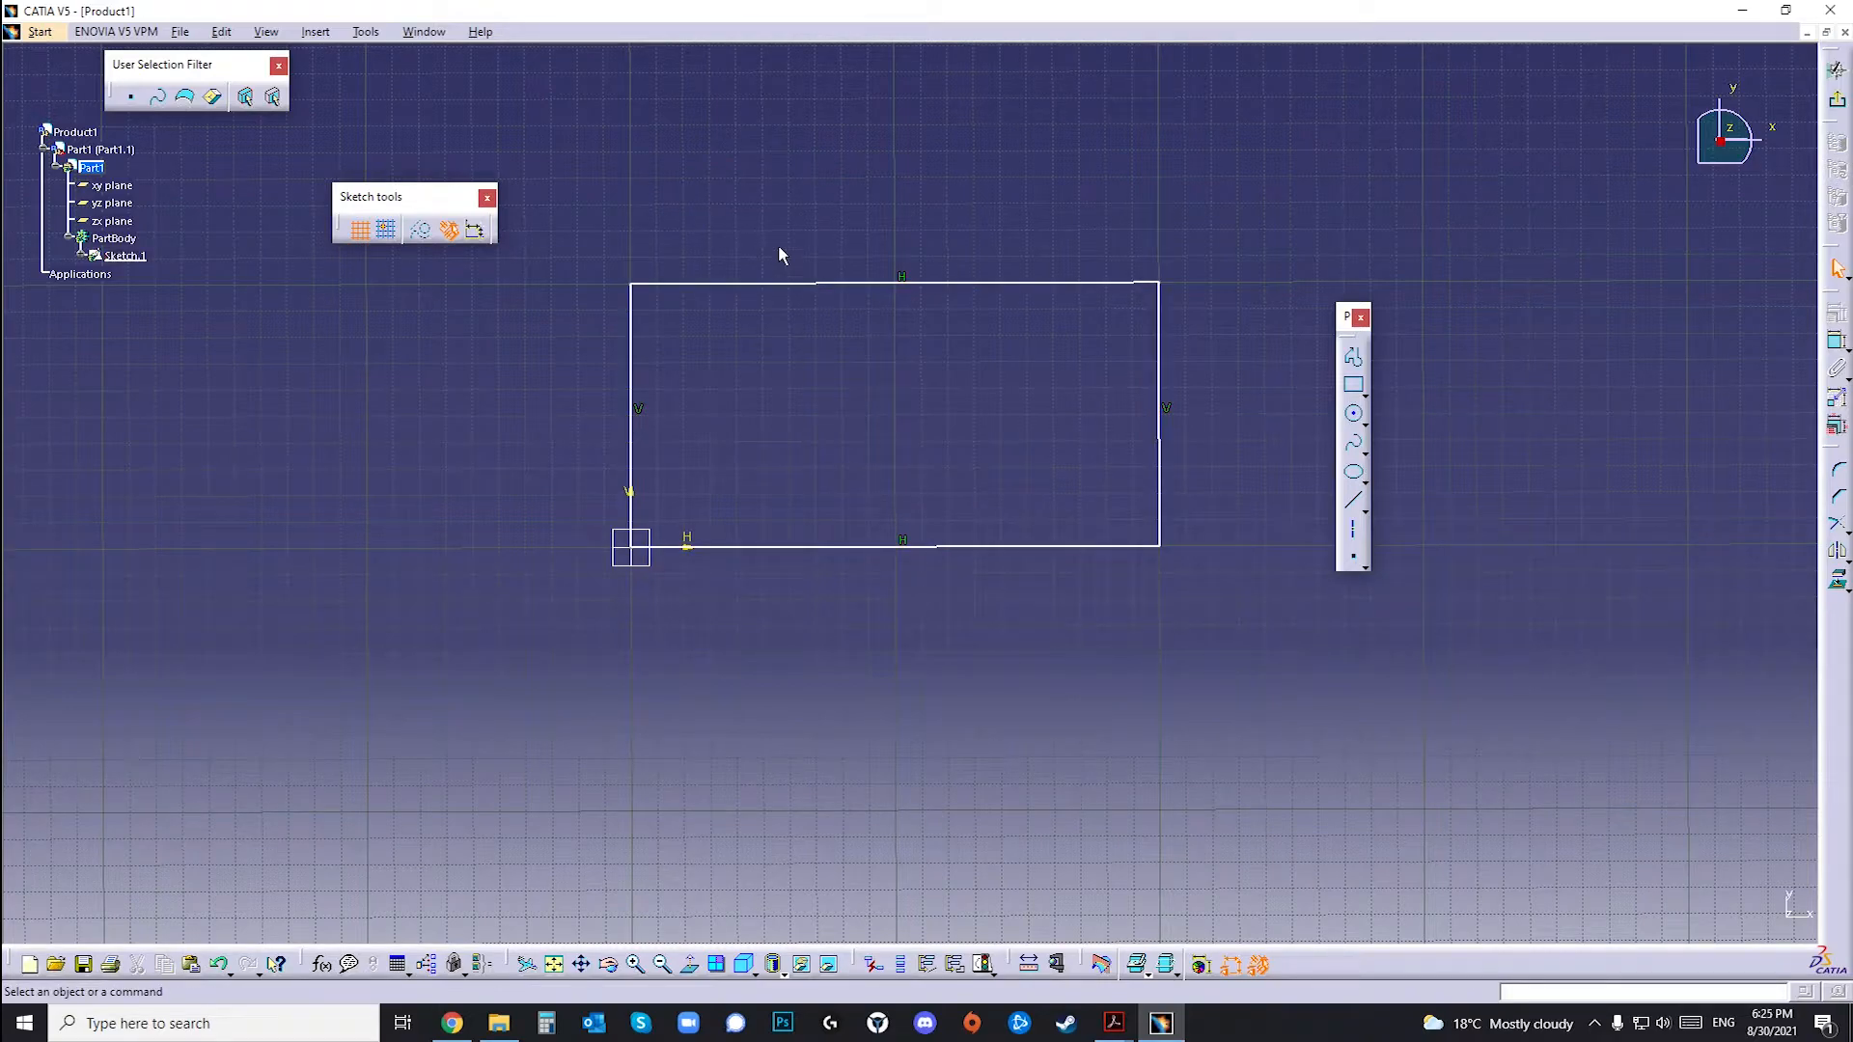
pyautogui.moveTo(1209, 245)
pyautogui.mouseDown()
pyautogui.moveTo(724, 620)
pyautogui.moveTo(547, 641)
pyautogui.moveTo(563, 621)
pyautogui.mouseUp()
pyautogui.press('Delete')
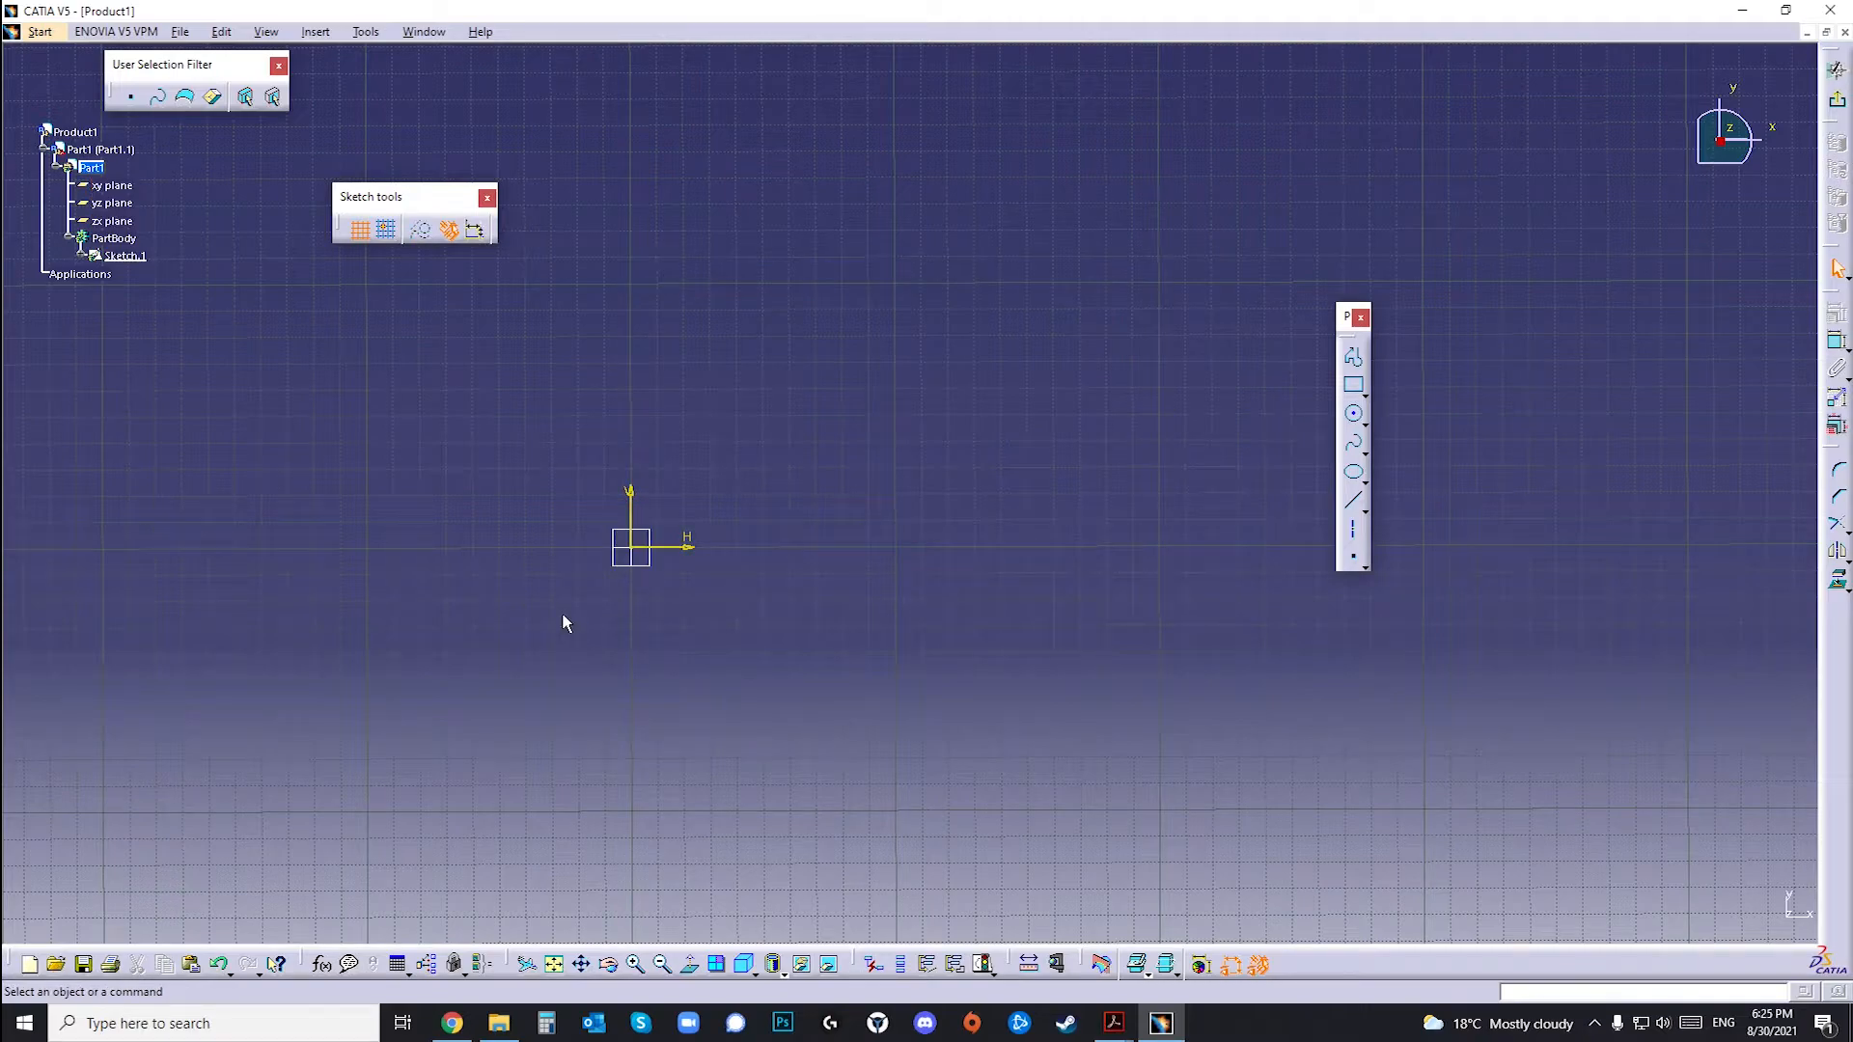
# Step: Draw a circle centred at H 10 mm, V 50 mm with a radius of 60 mm
pyautogui.click(1356, 416)
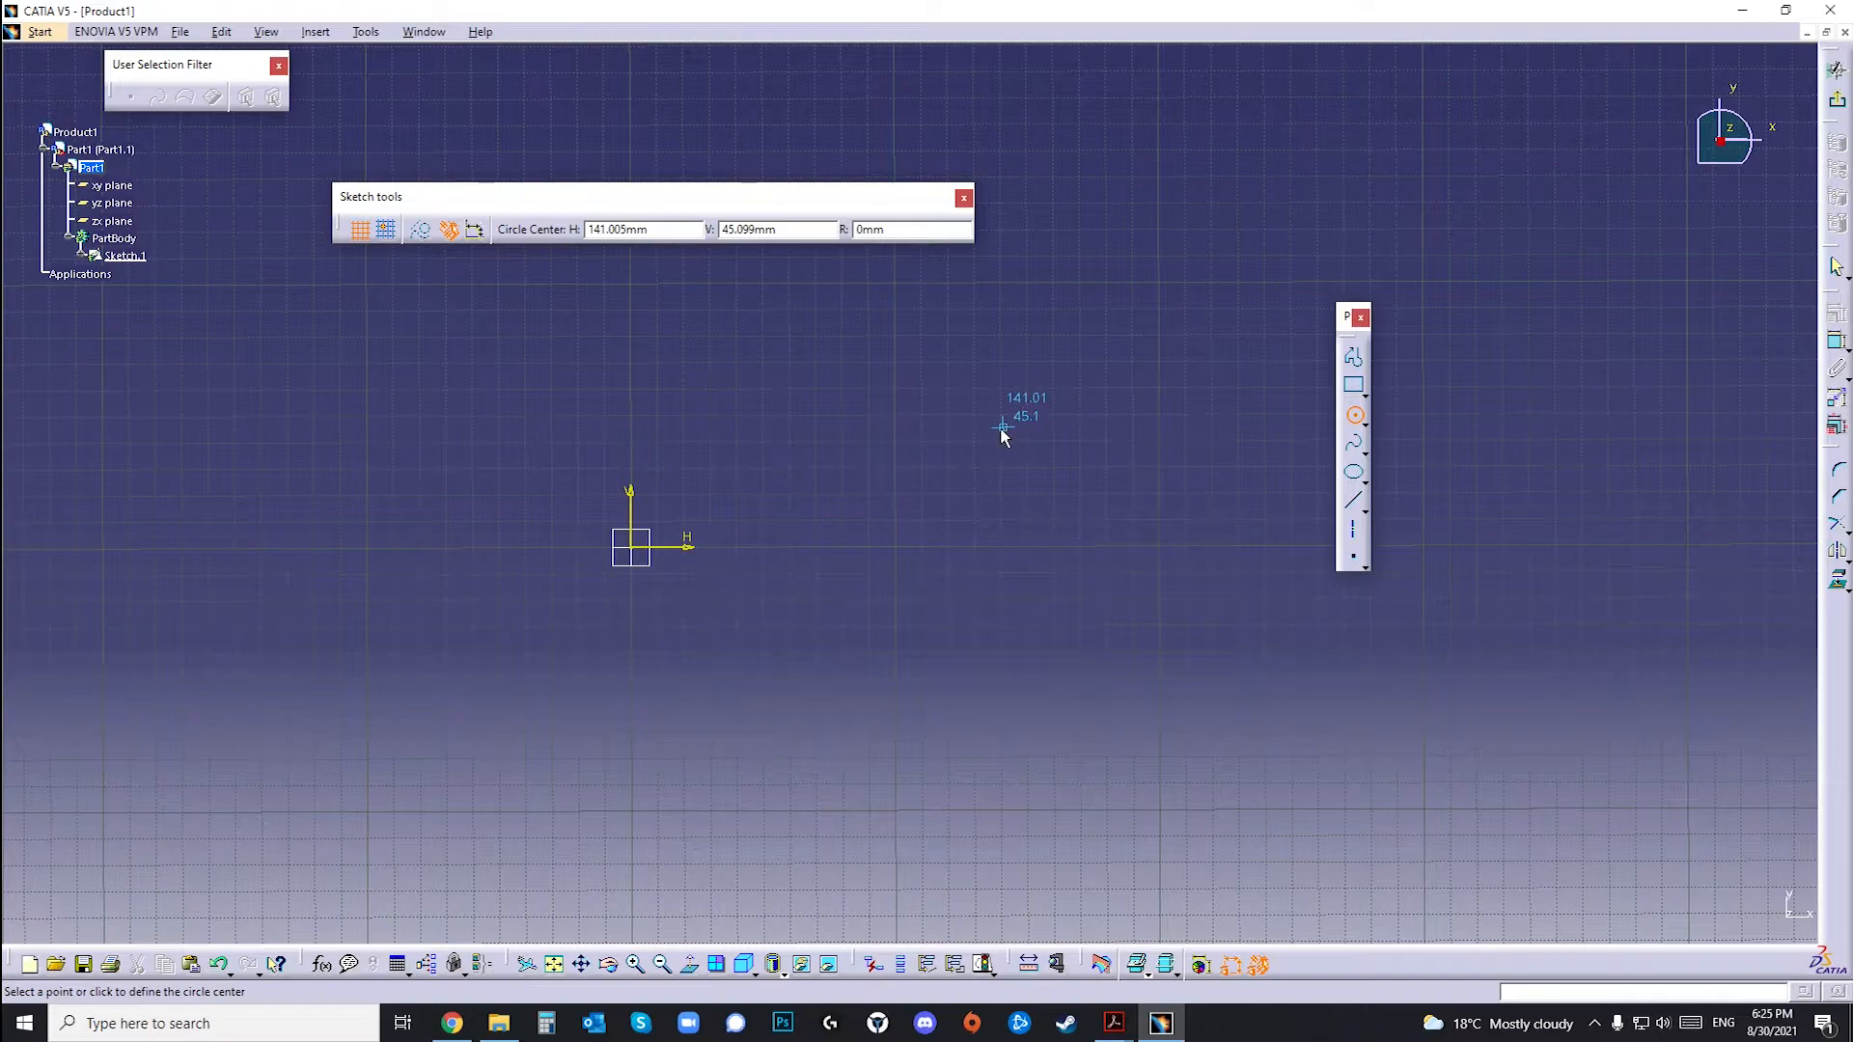
pyautogui.click(667, 232)
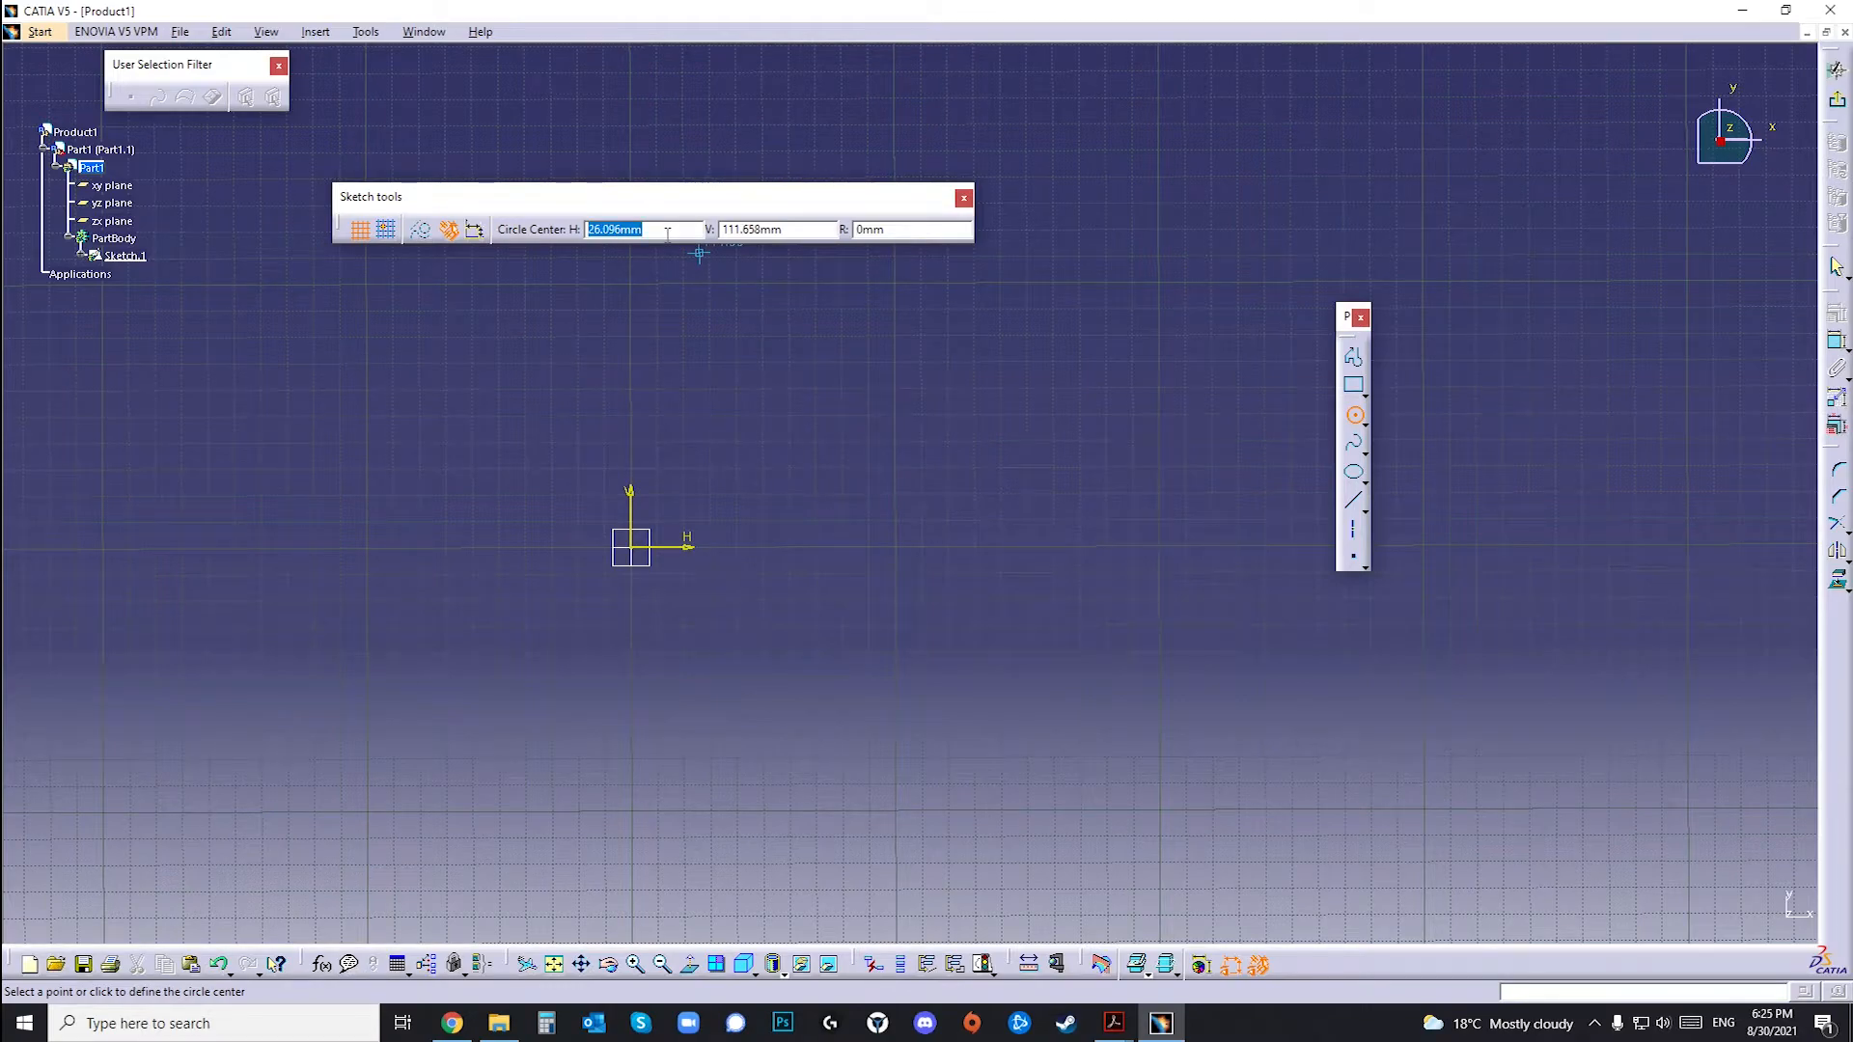
pyautogui.write('10')
pyautogui.press('Tab')
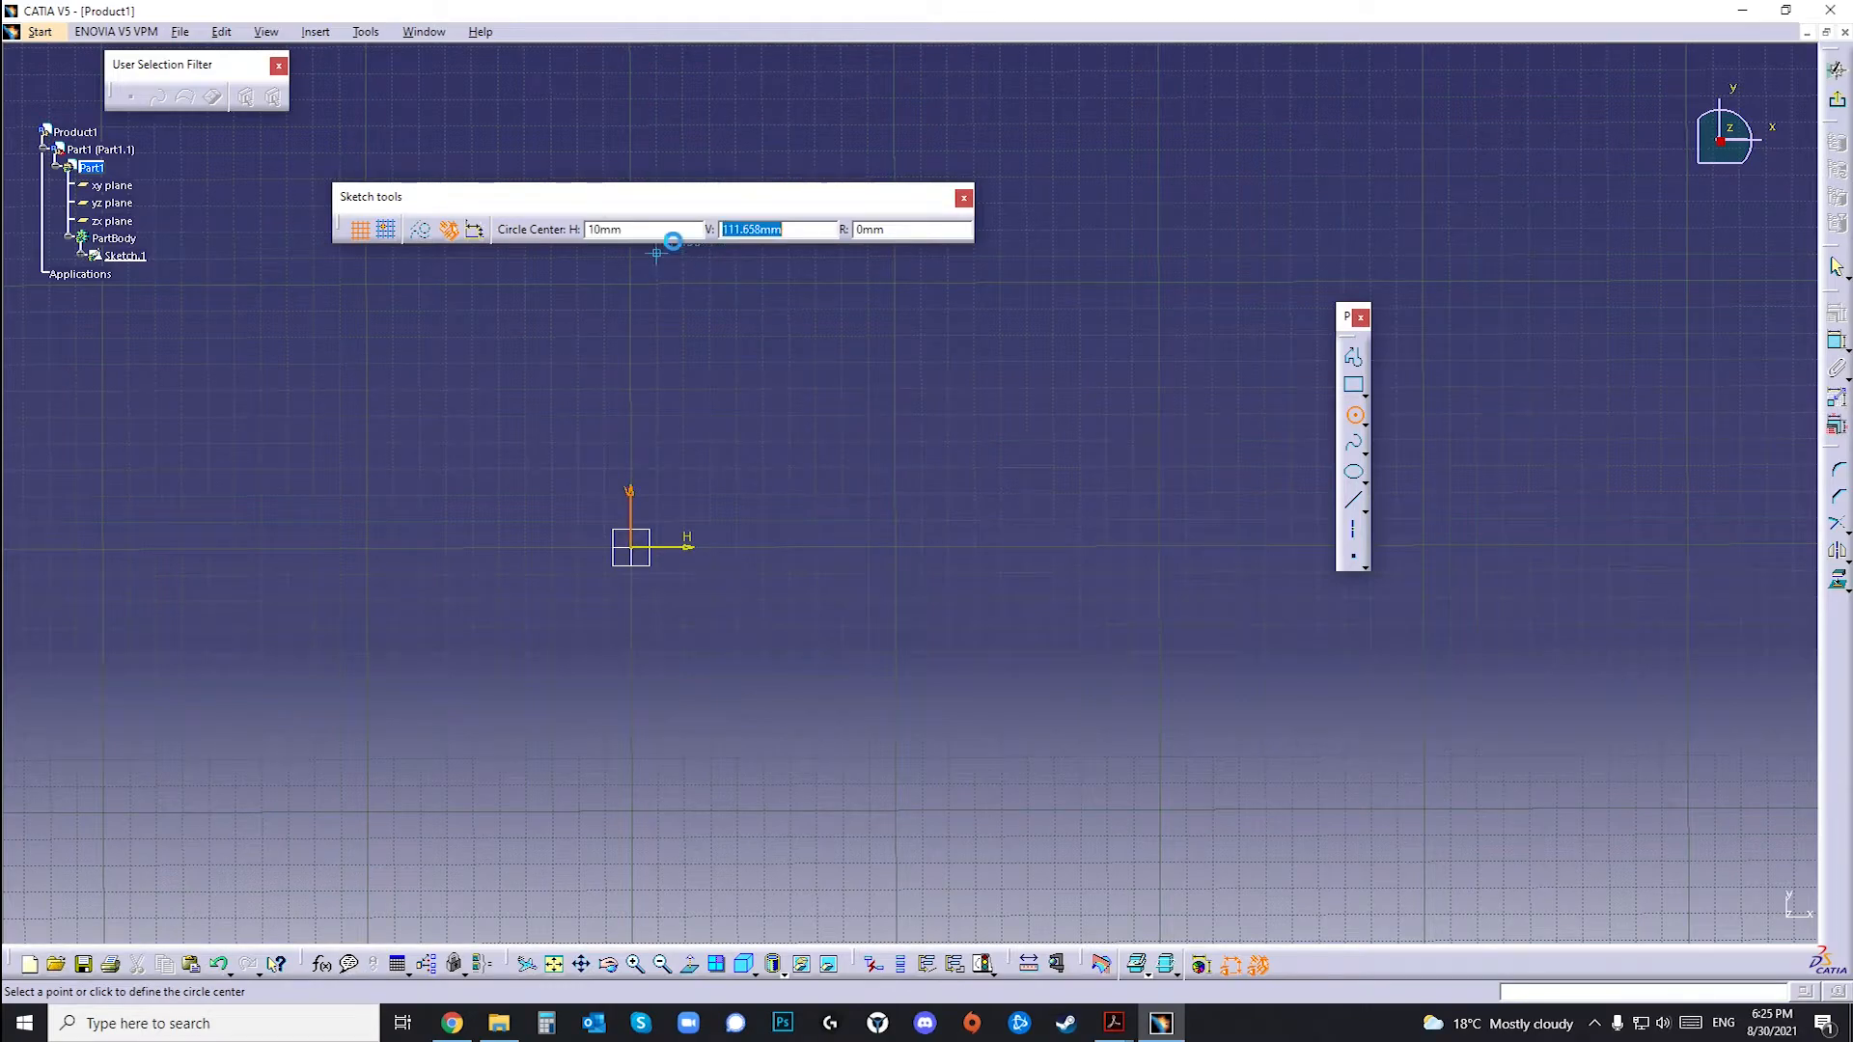
pyautogui.write('50')
pyautogui.press('Return')
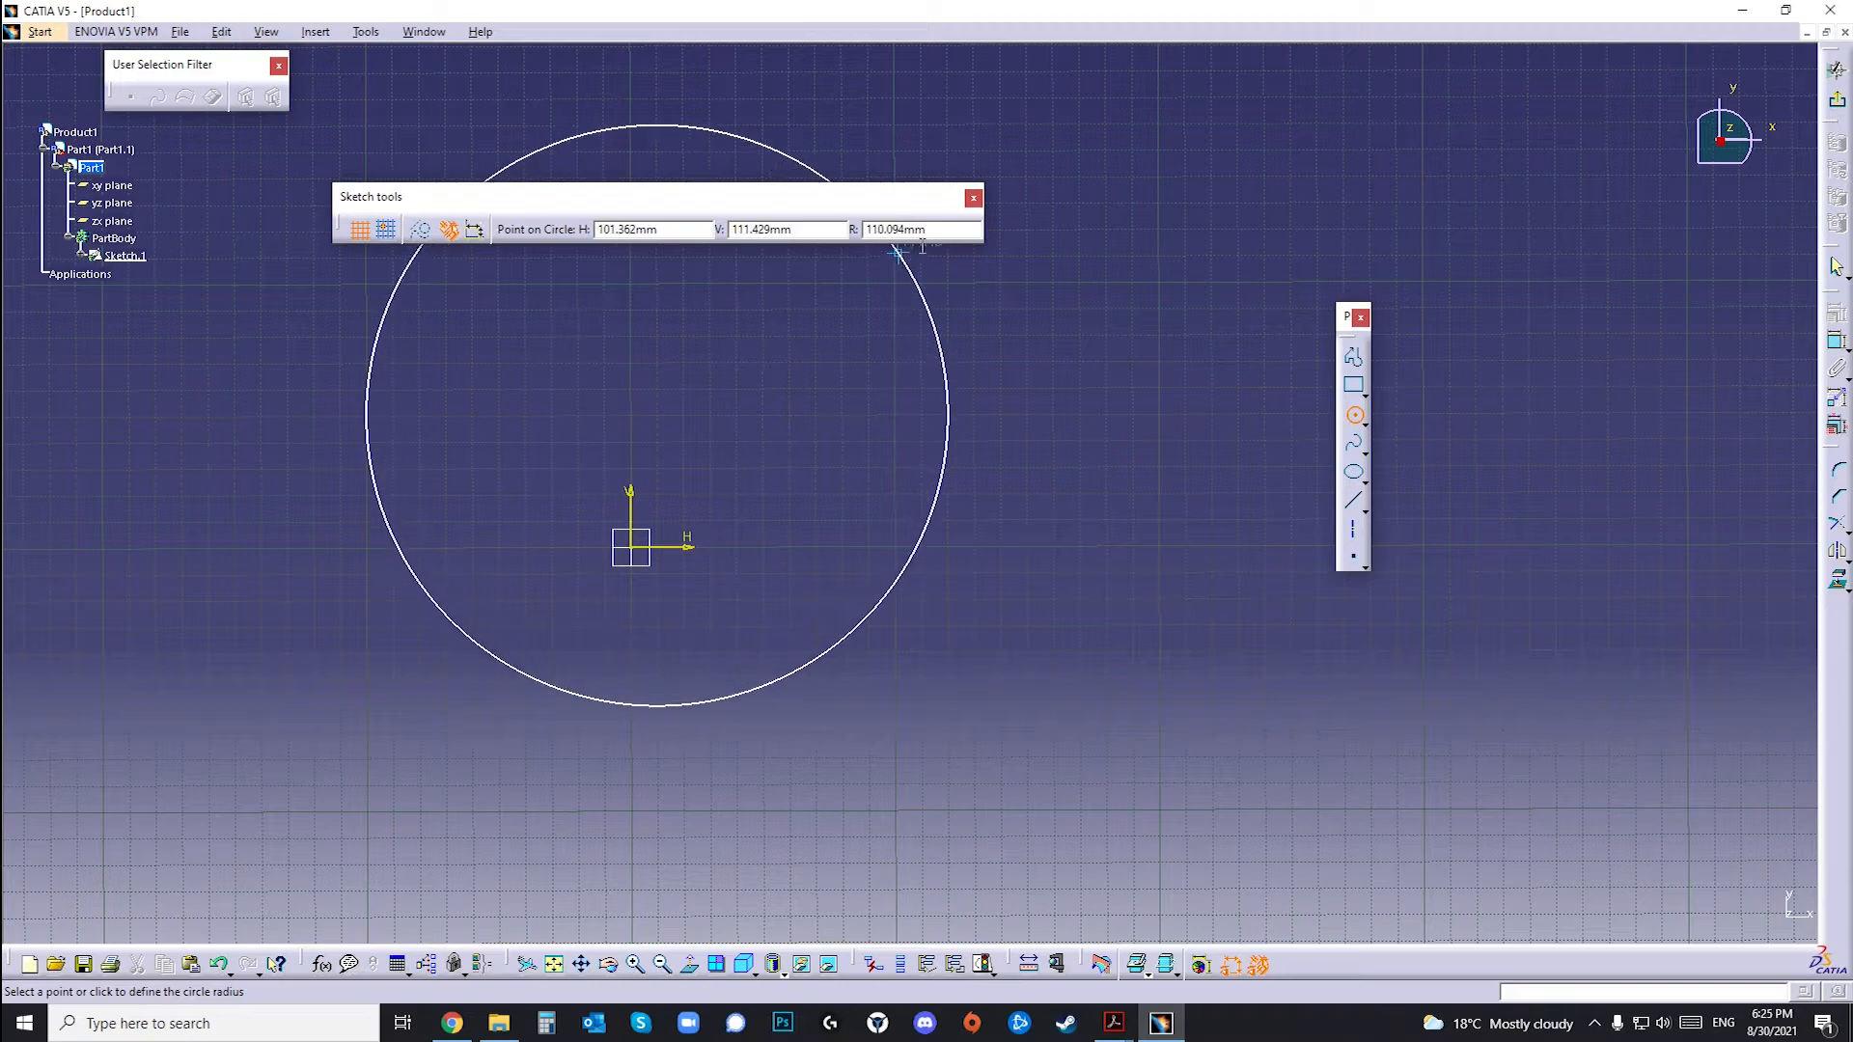
pyautogui.press('Tab')
pyautogui.press('Tab')
pyautogui.write('60')
pyautogui.press('Return')
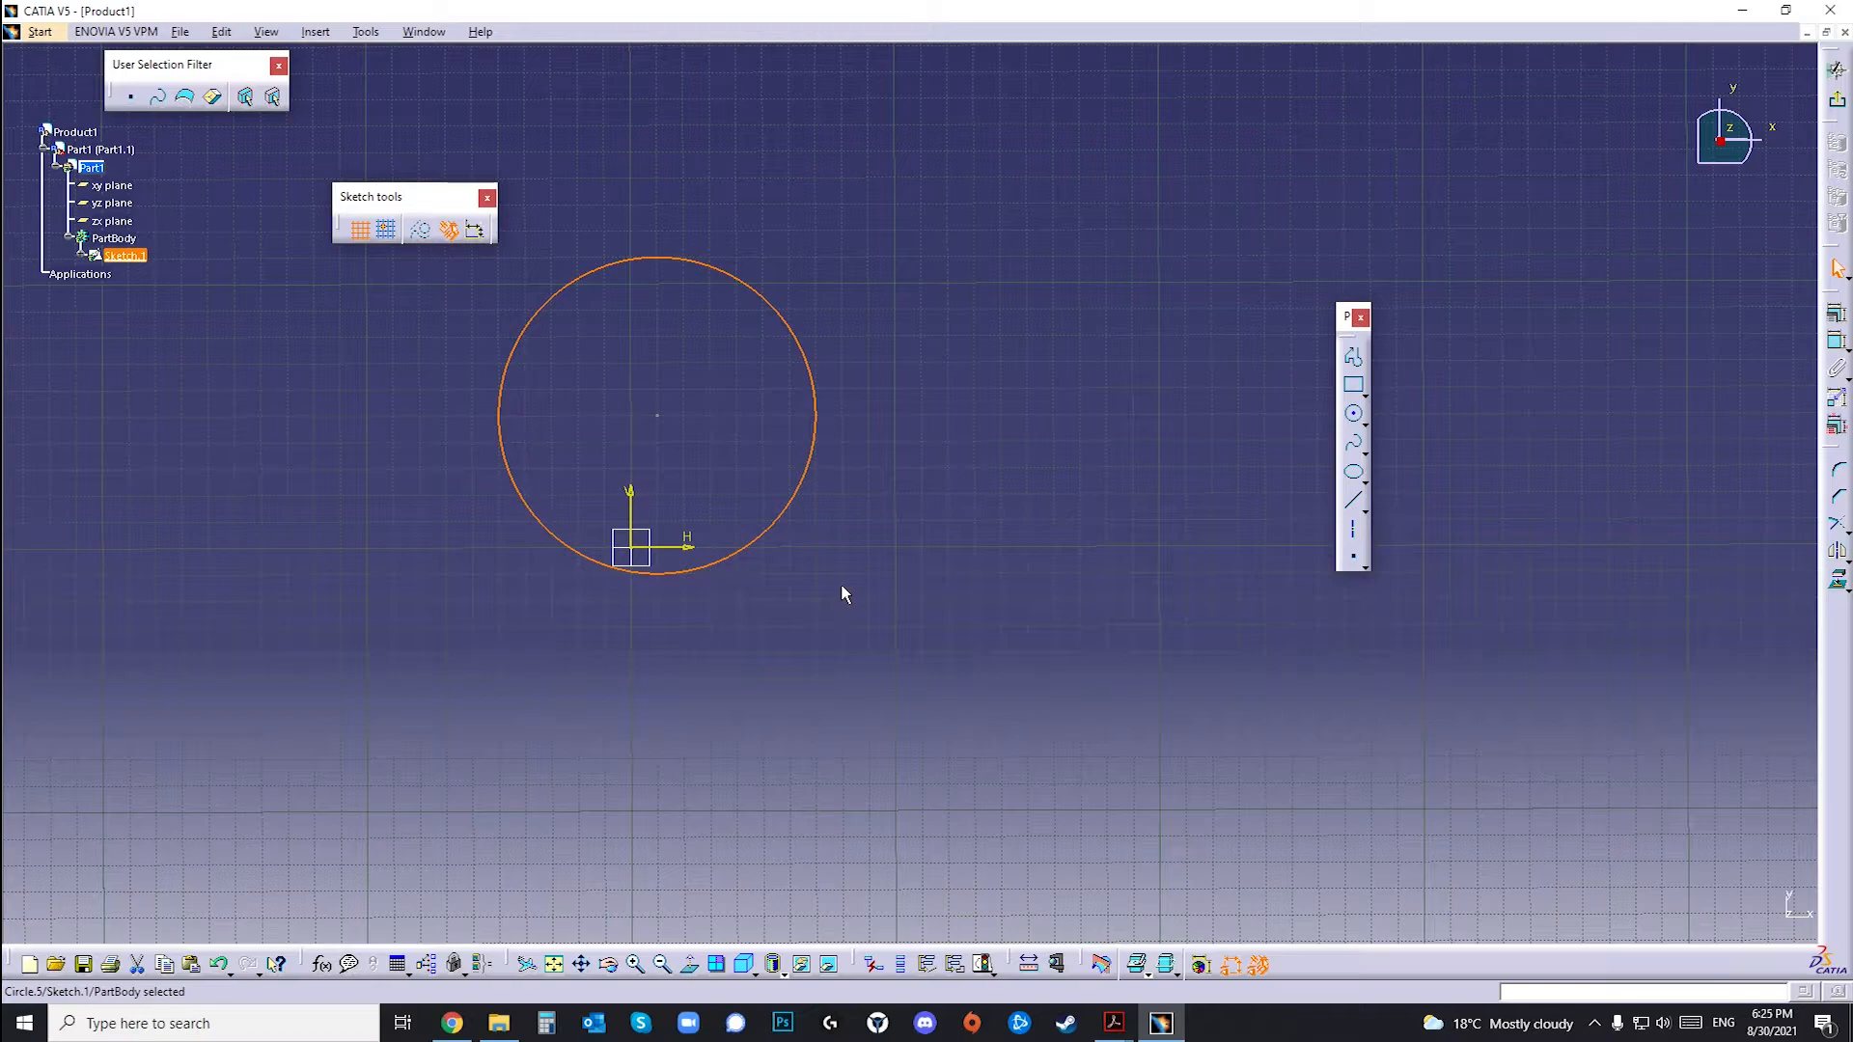
# Step: Delete the circle and its centre point from the sketch
pyautogui.moveTo(901, 335)
pyautogui.mouseDown(button='middle')
pyautogui.moveTo(872, 281)
pyautogui.moveTo(1093, 318)
pyautogui.mouseUp(button='middle')
pyautogui.moveTo(664, 278); pyautogui.dragTo(1090, 635)
pyautogui.press('Delete')
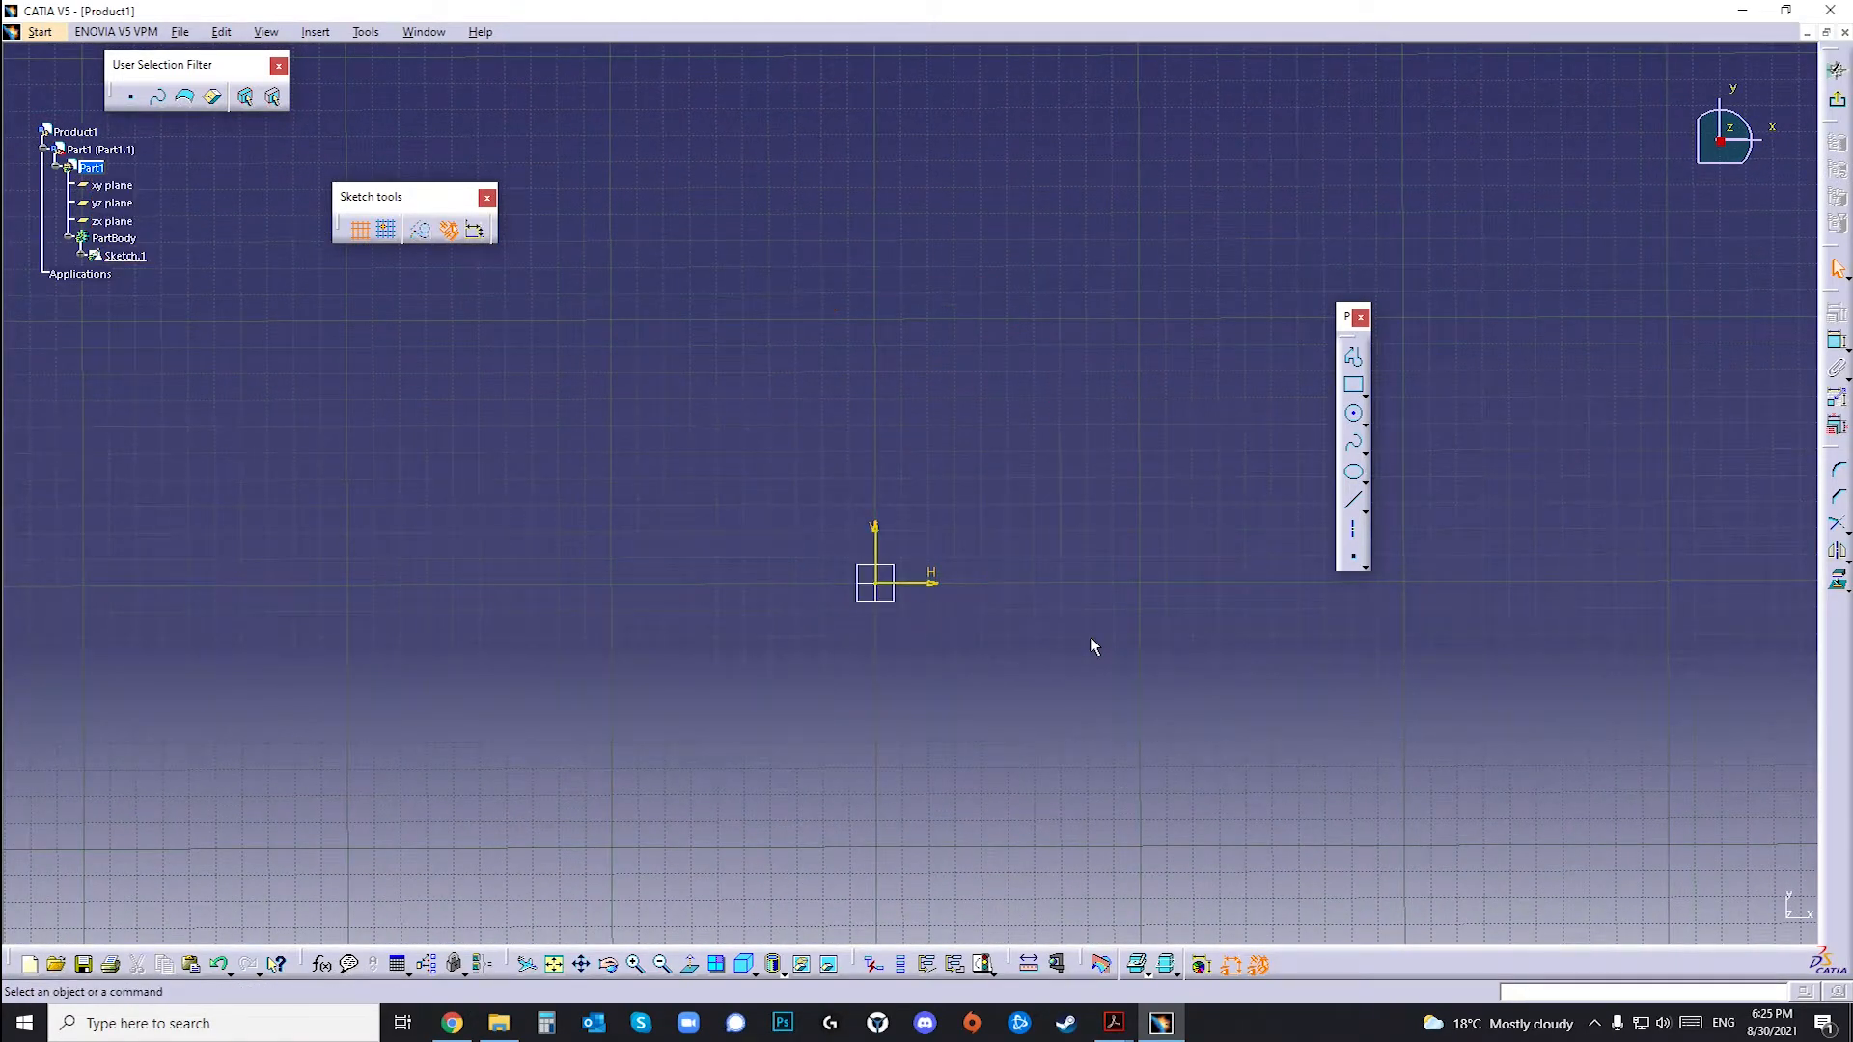
# Step: Start a spline with its first control point at H 0 mm, V 0 mm
pyautogui.click(1356, 445)
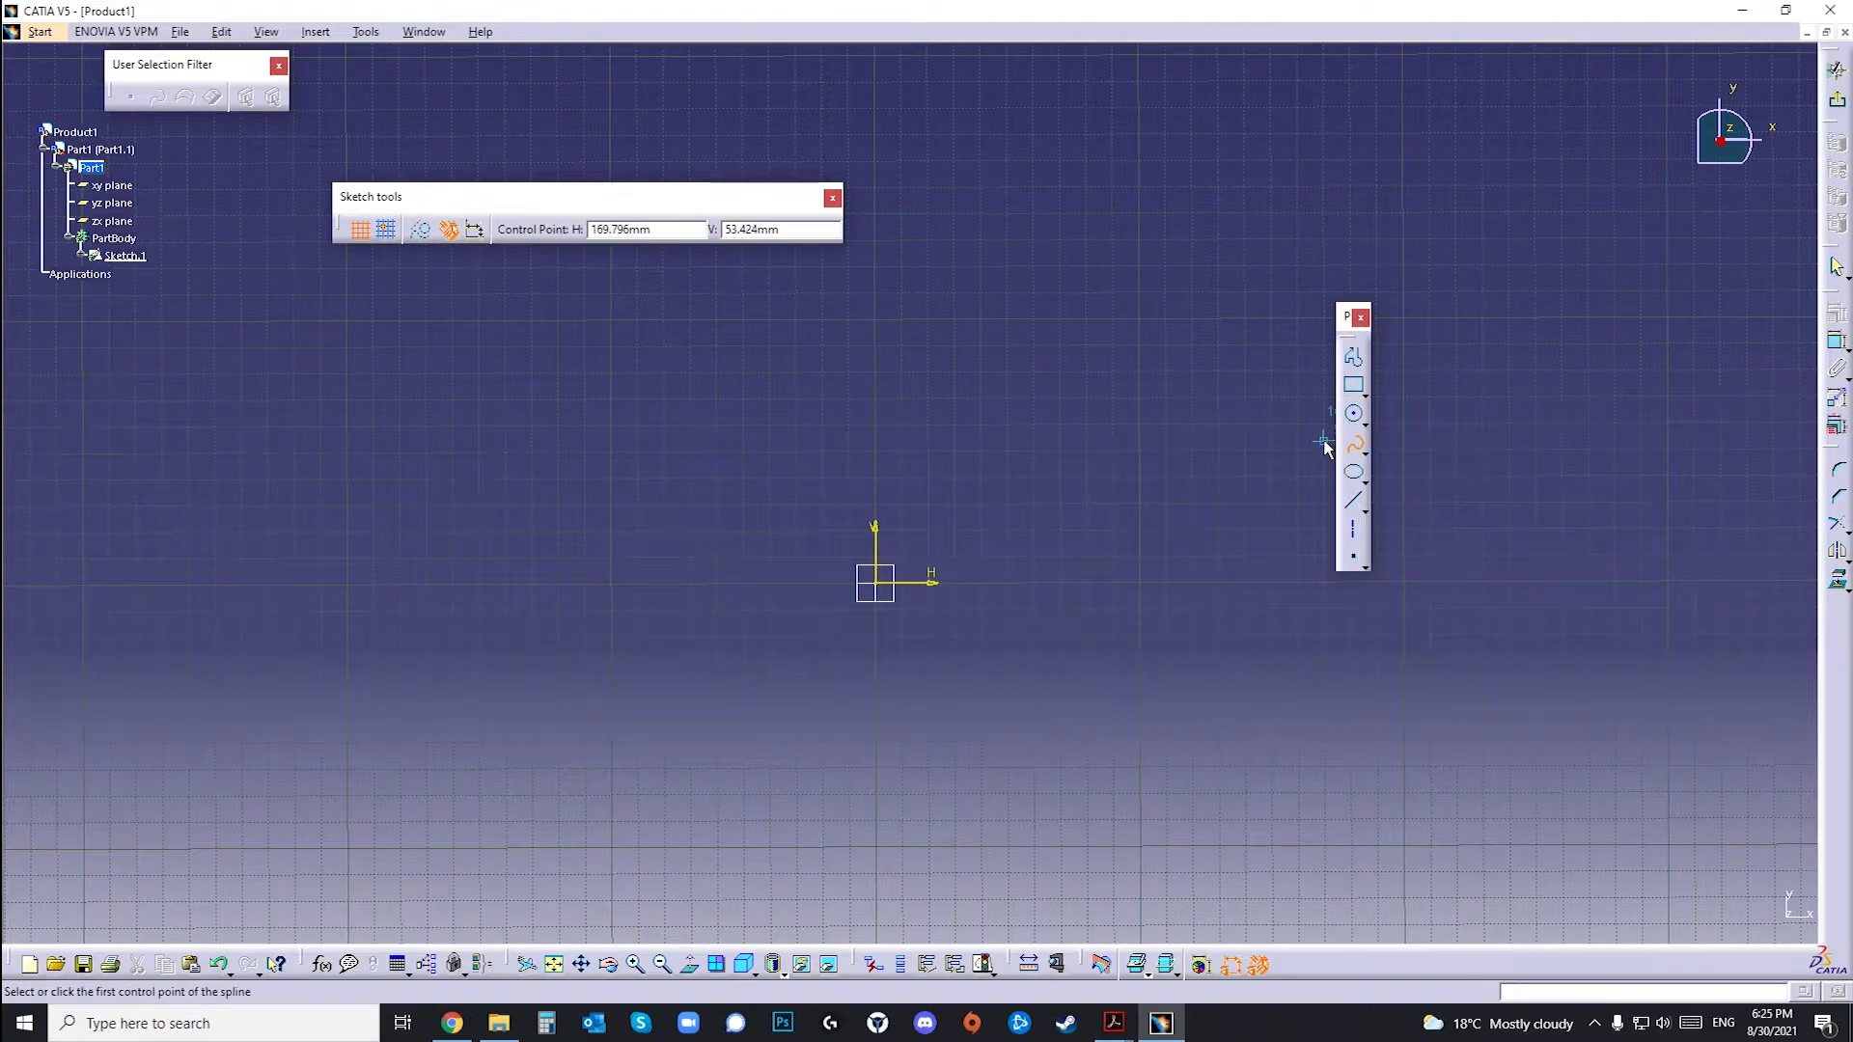
pyautogui.write('0')
pyautogui.press('Tab')
pyautogui.write('0')
pyautogui.press('Tab')
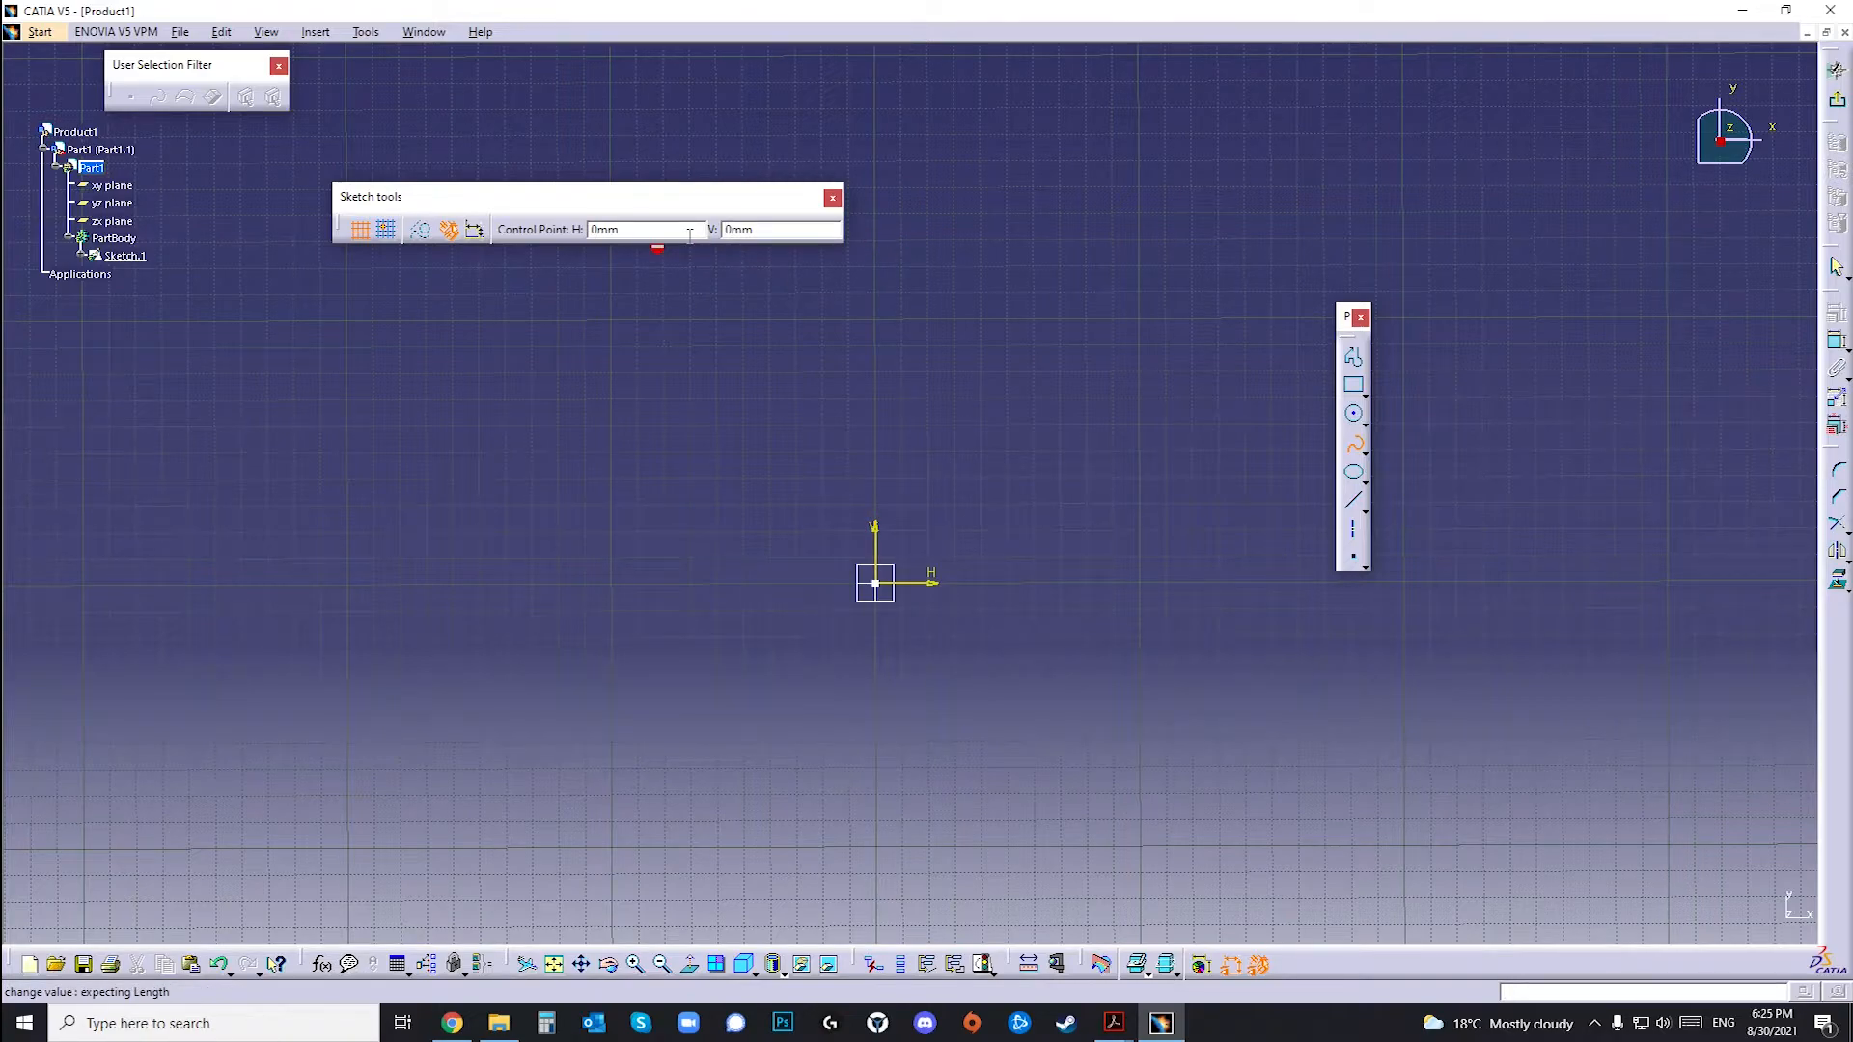
# Step: Add the spline's second control point at H 100 mm, V 100 mm
pyautogui.doubleClick(690, 234)
pyautogui.write('100')
pyautogui.press('Tab')
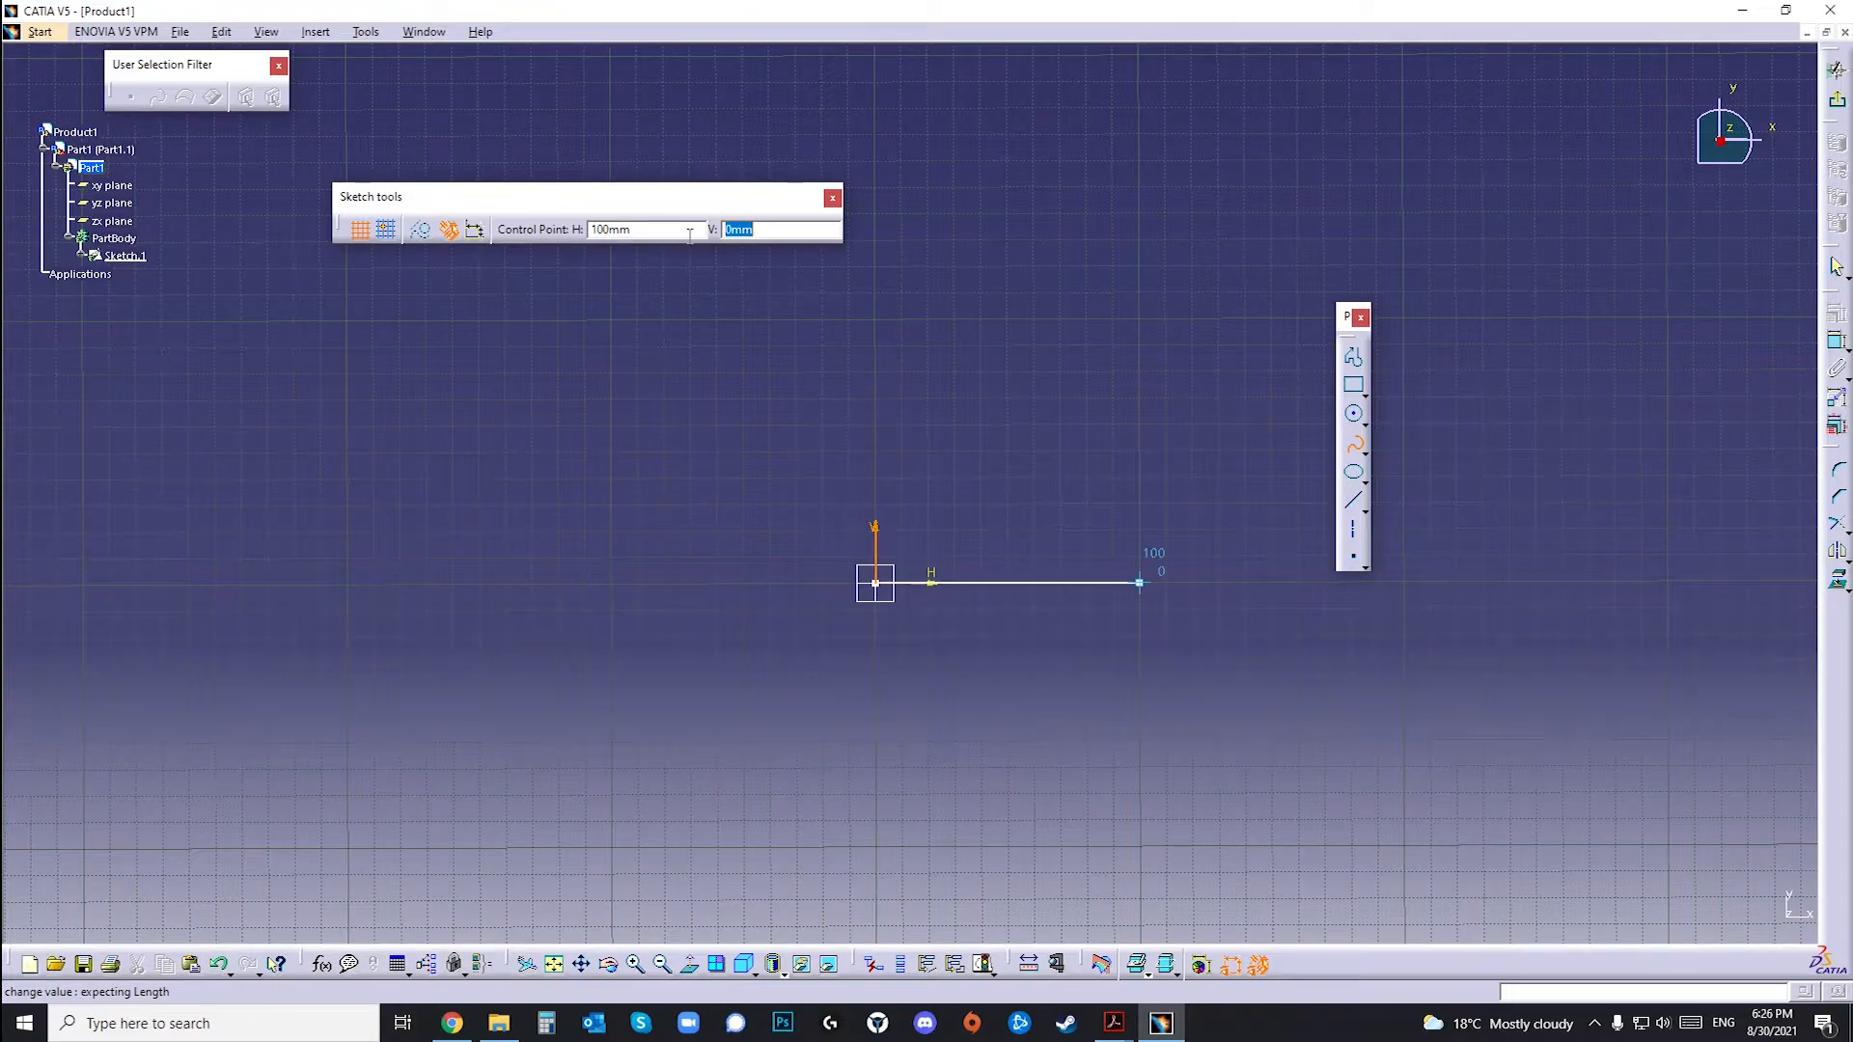
pyautogui.write('100')
pyautogui.press('Return')
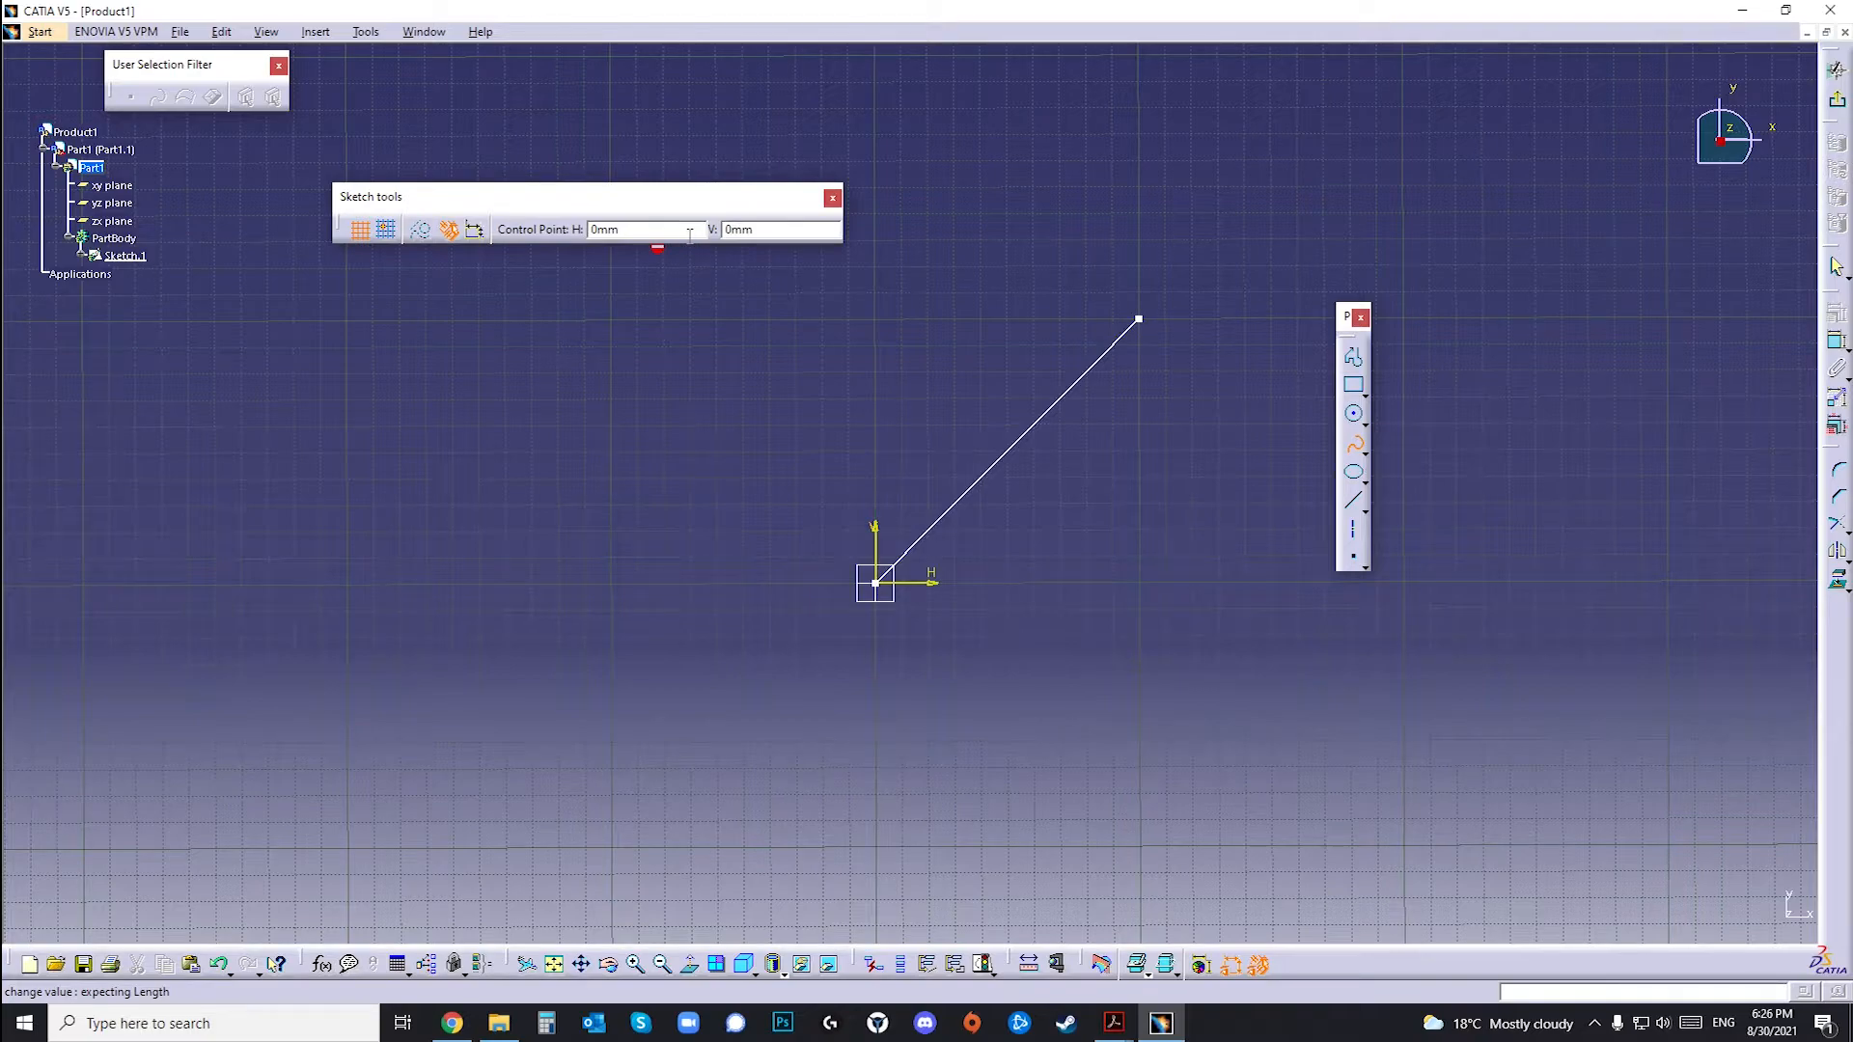
# Step: Add the spline's third control point at H 200 mm, V 300 mm and end the spline there
pyautogui.click(689, 234)
pyautogui.write('200')
pyautogui.press('Tab')
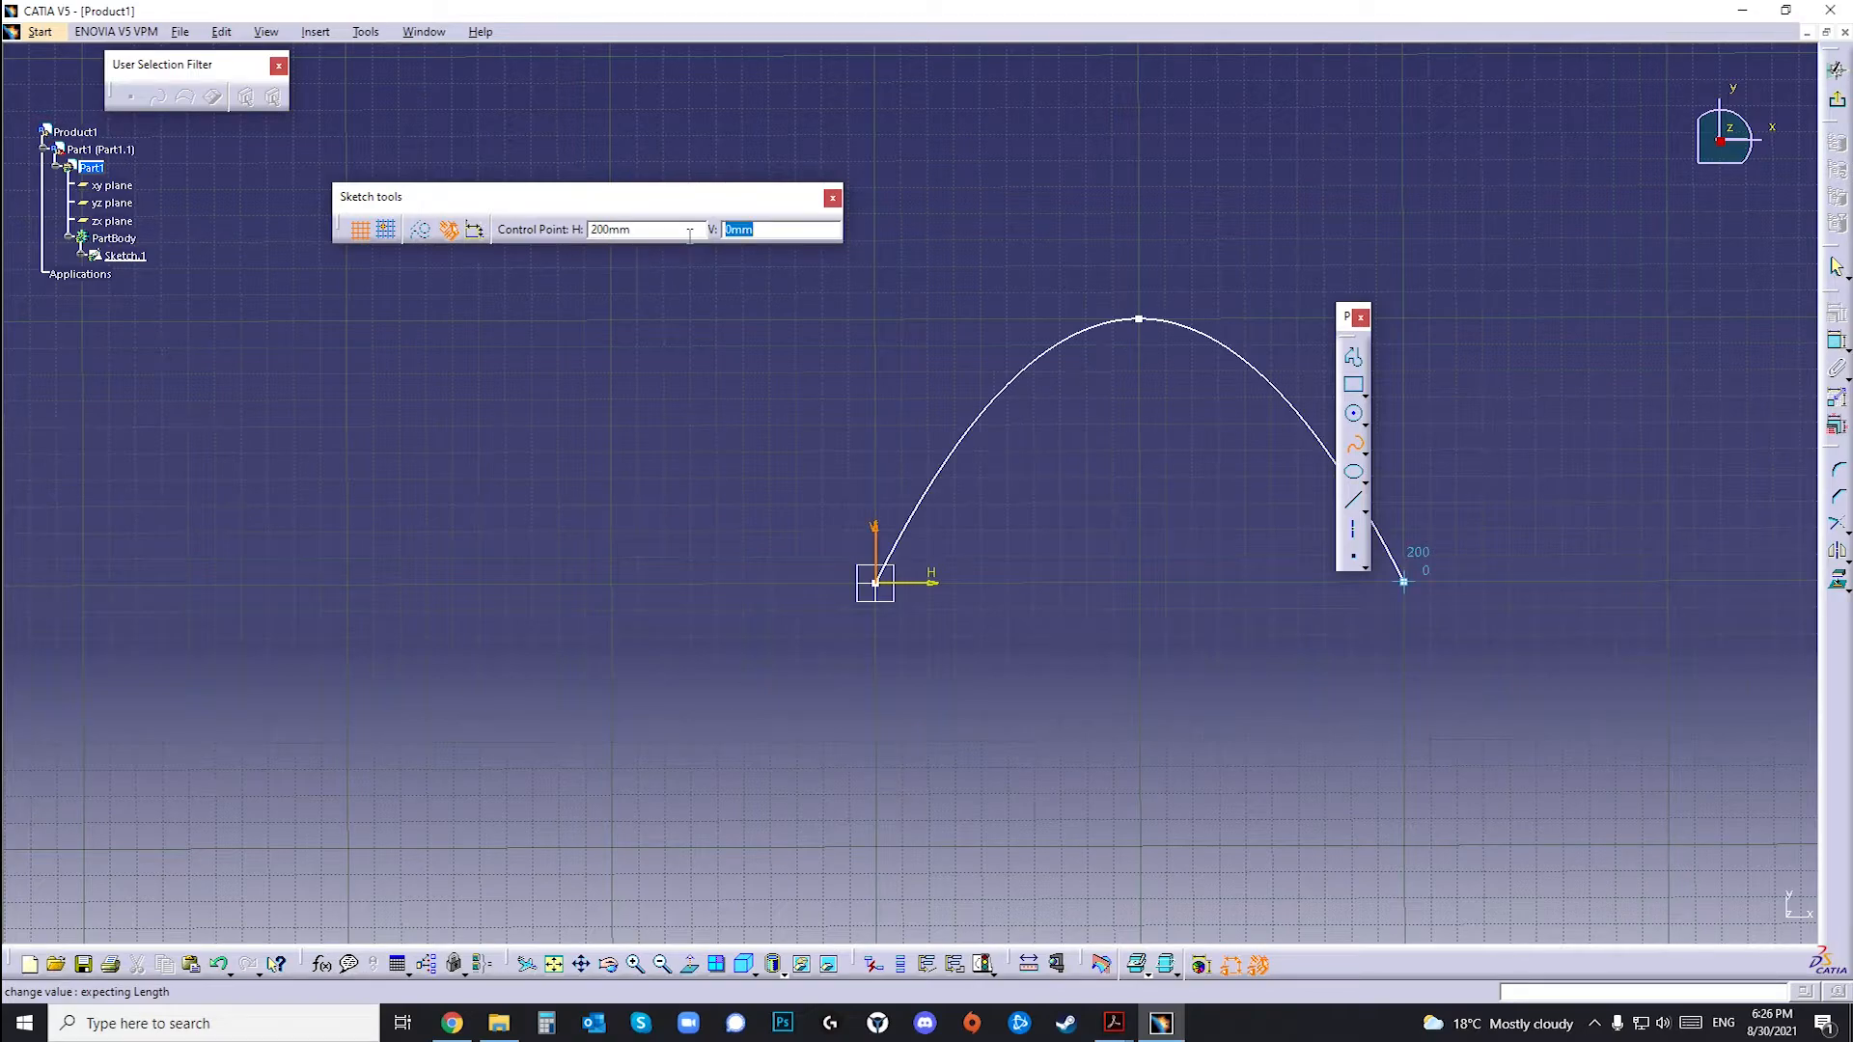
pyautogui.write('300')
pyautogui.press('Return')
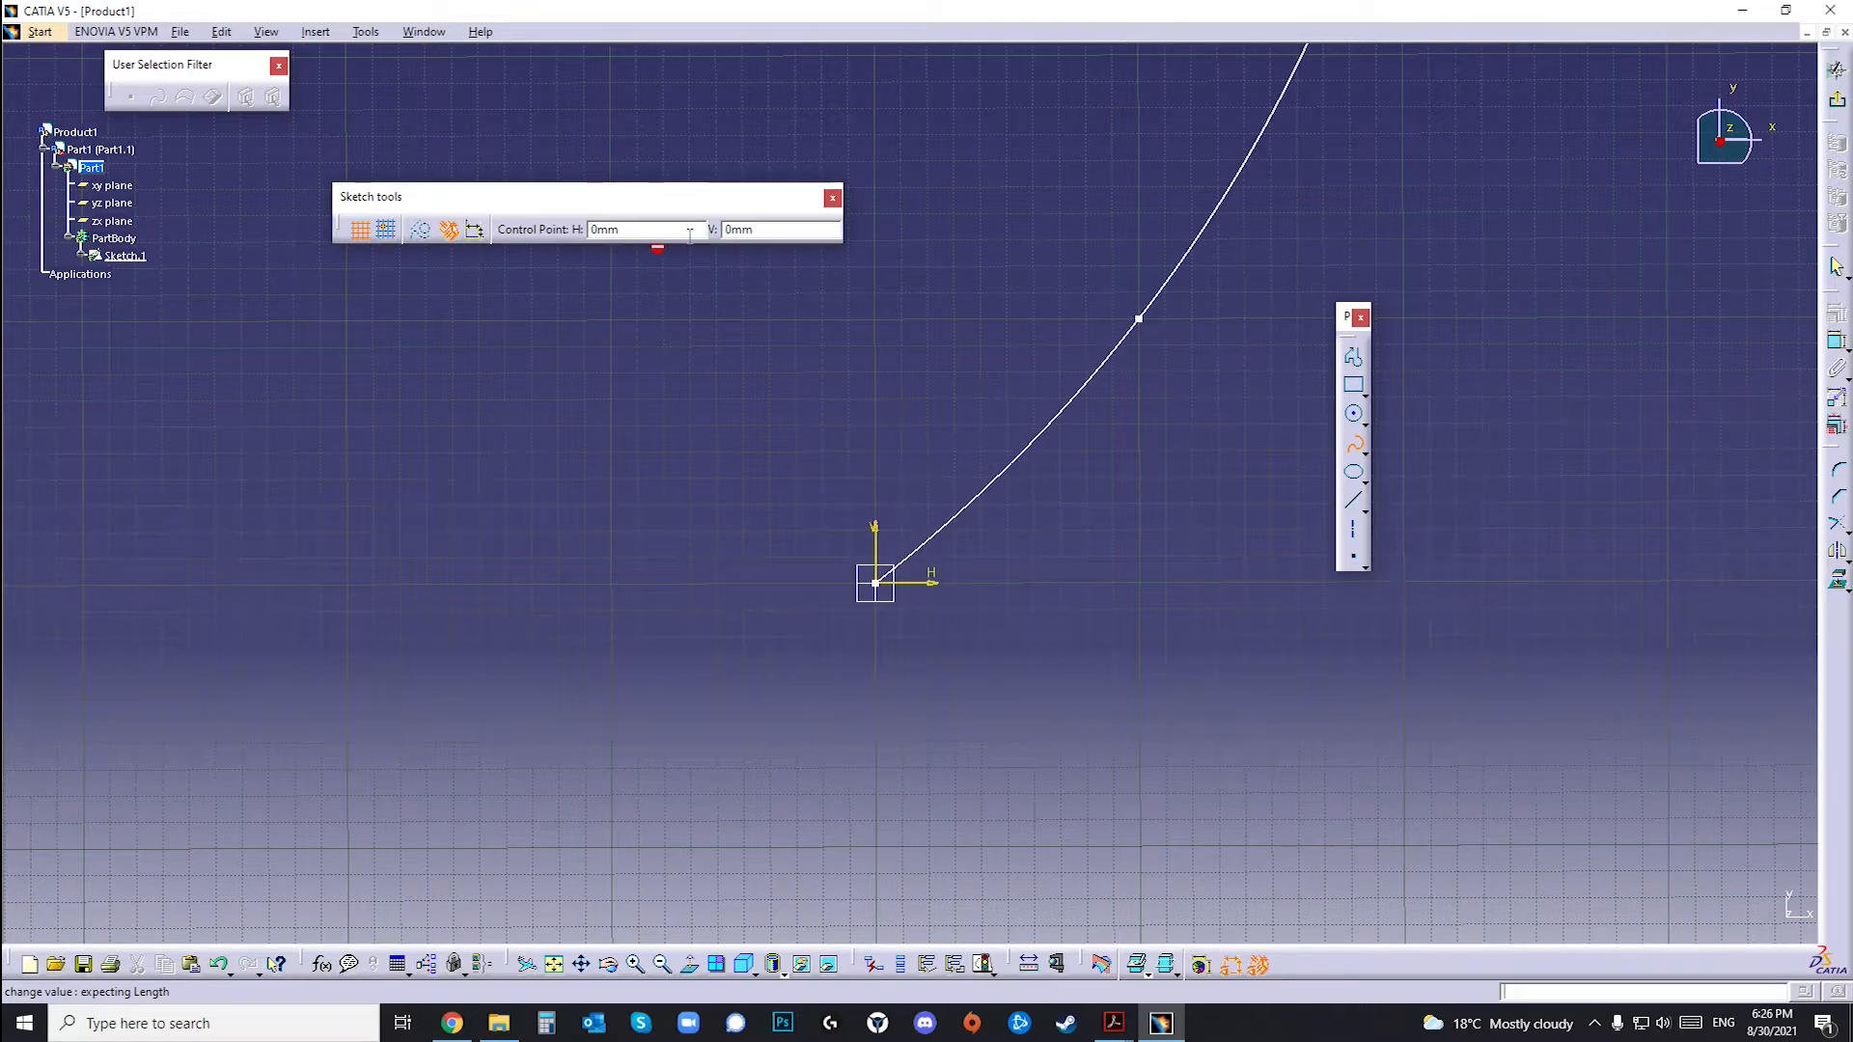
pyautogui.moveTo(1002, 260)
pyautogui.mouseDown(button='middle')
pyautogui.moveTo(771, 640)
pyautogui.moveTo(845, 567)
pyautogui.moveTo(806, 610)
pyautogui.moveTo(800, 696)
pyautogui.mouseUp(button='middle')
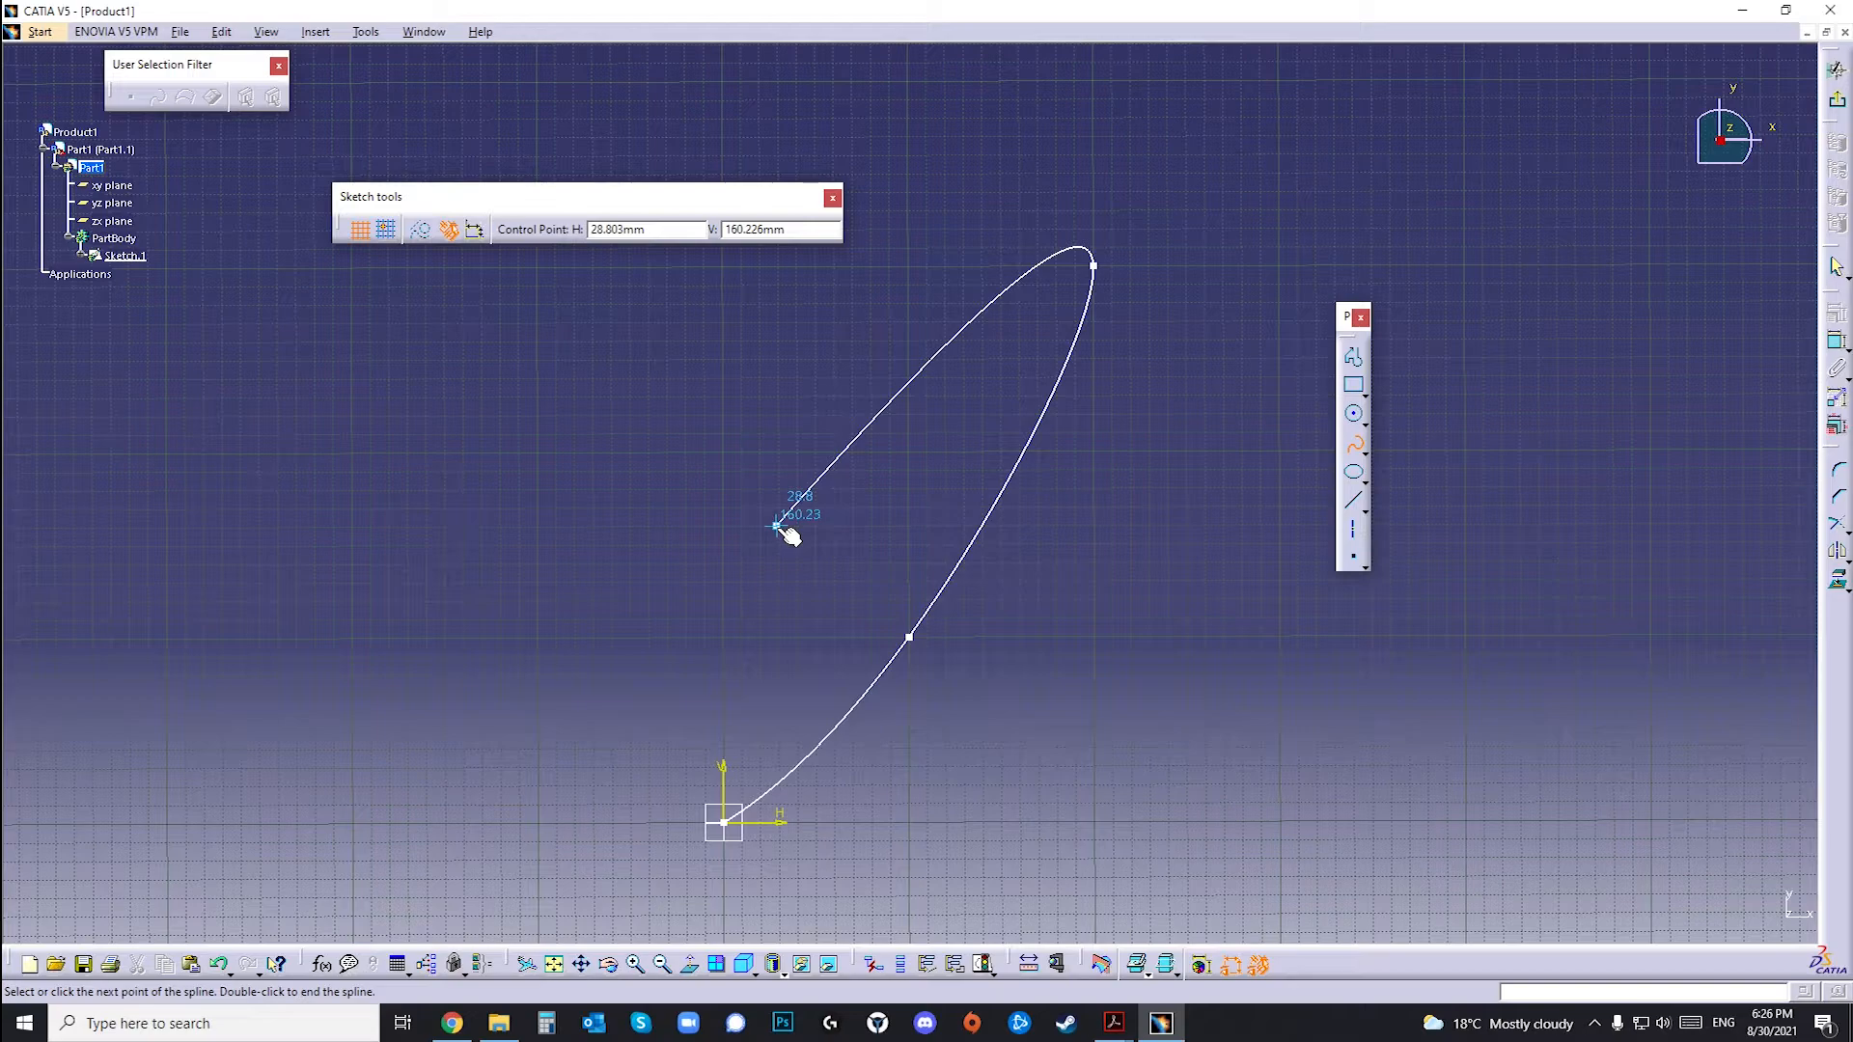
pyautogui.press('Escape')
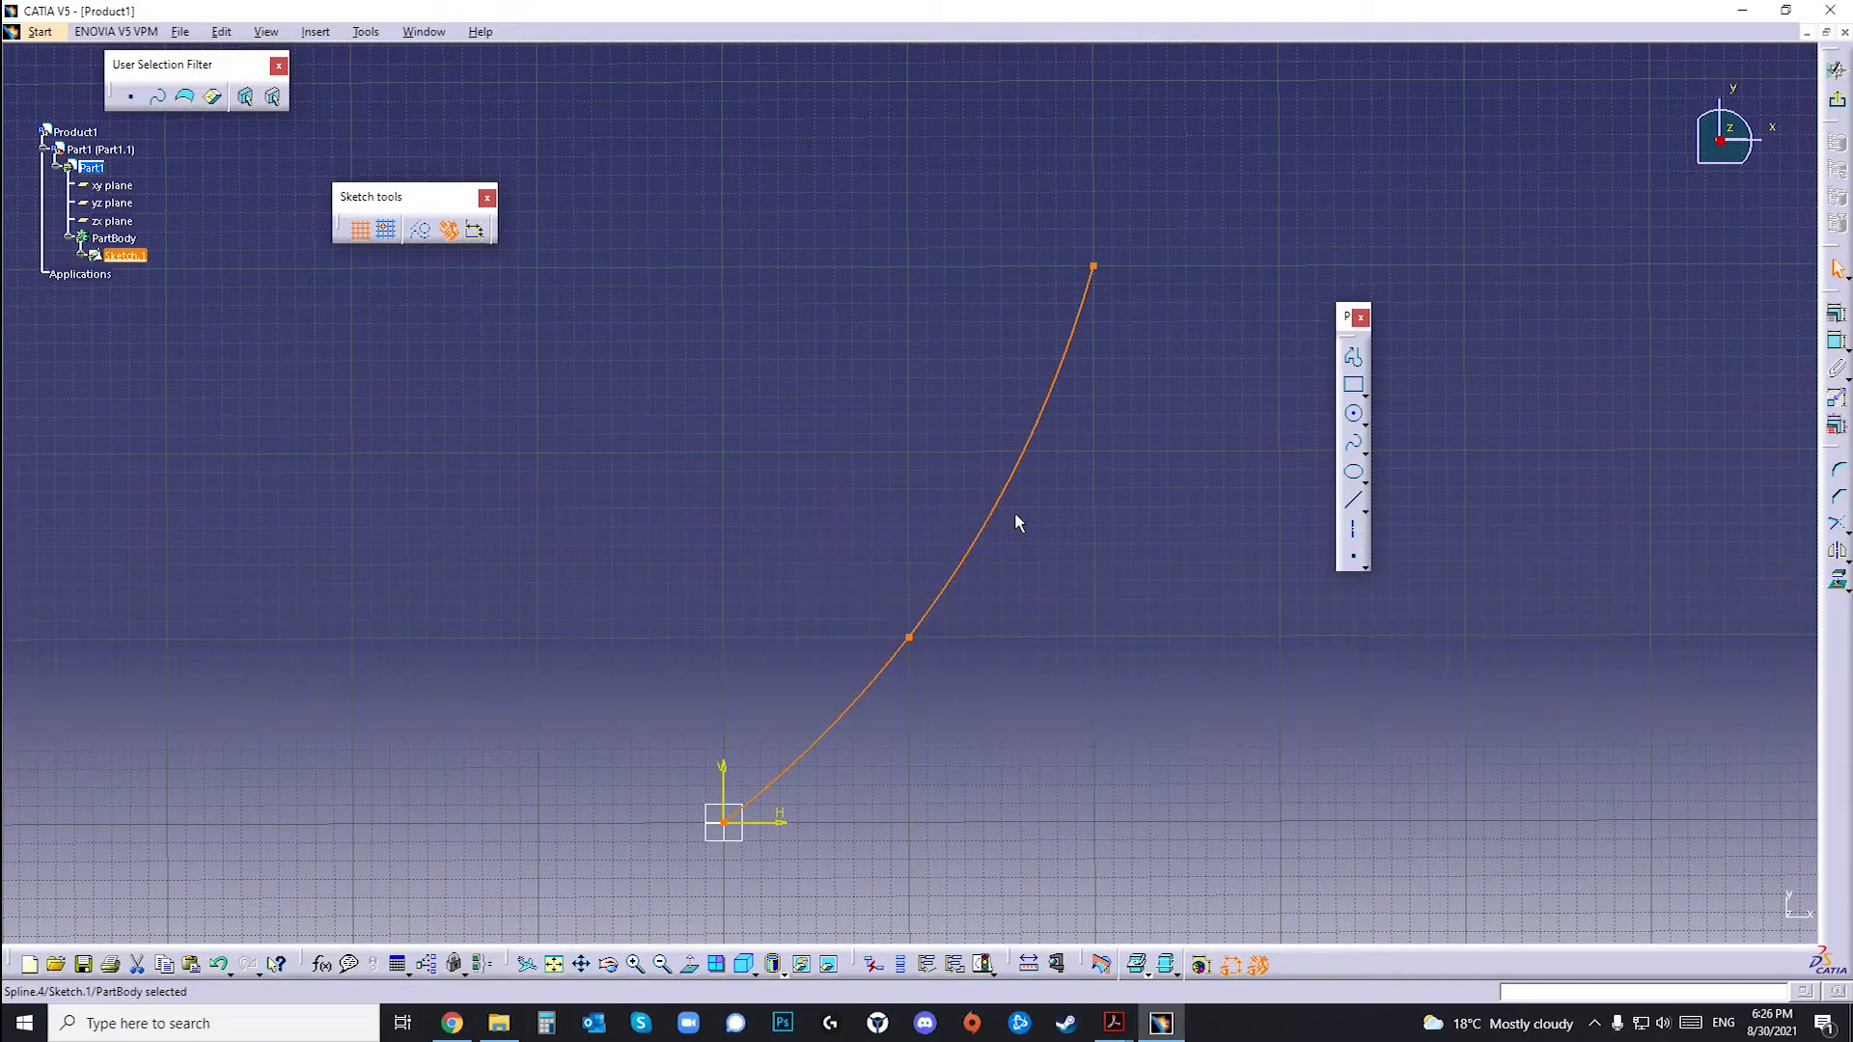
# Step: Delete the spline and its control points from the sketch
pyautogui.moveTo(1036, 630)
pyautogui.mouseDown(button='middle')
pyautogui.moveTo(1034, 513)
pyautogui.moveTo(1067, 537)
pyautogui.mouseUp(button='middle')
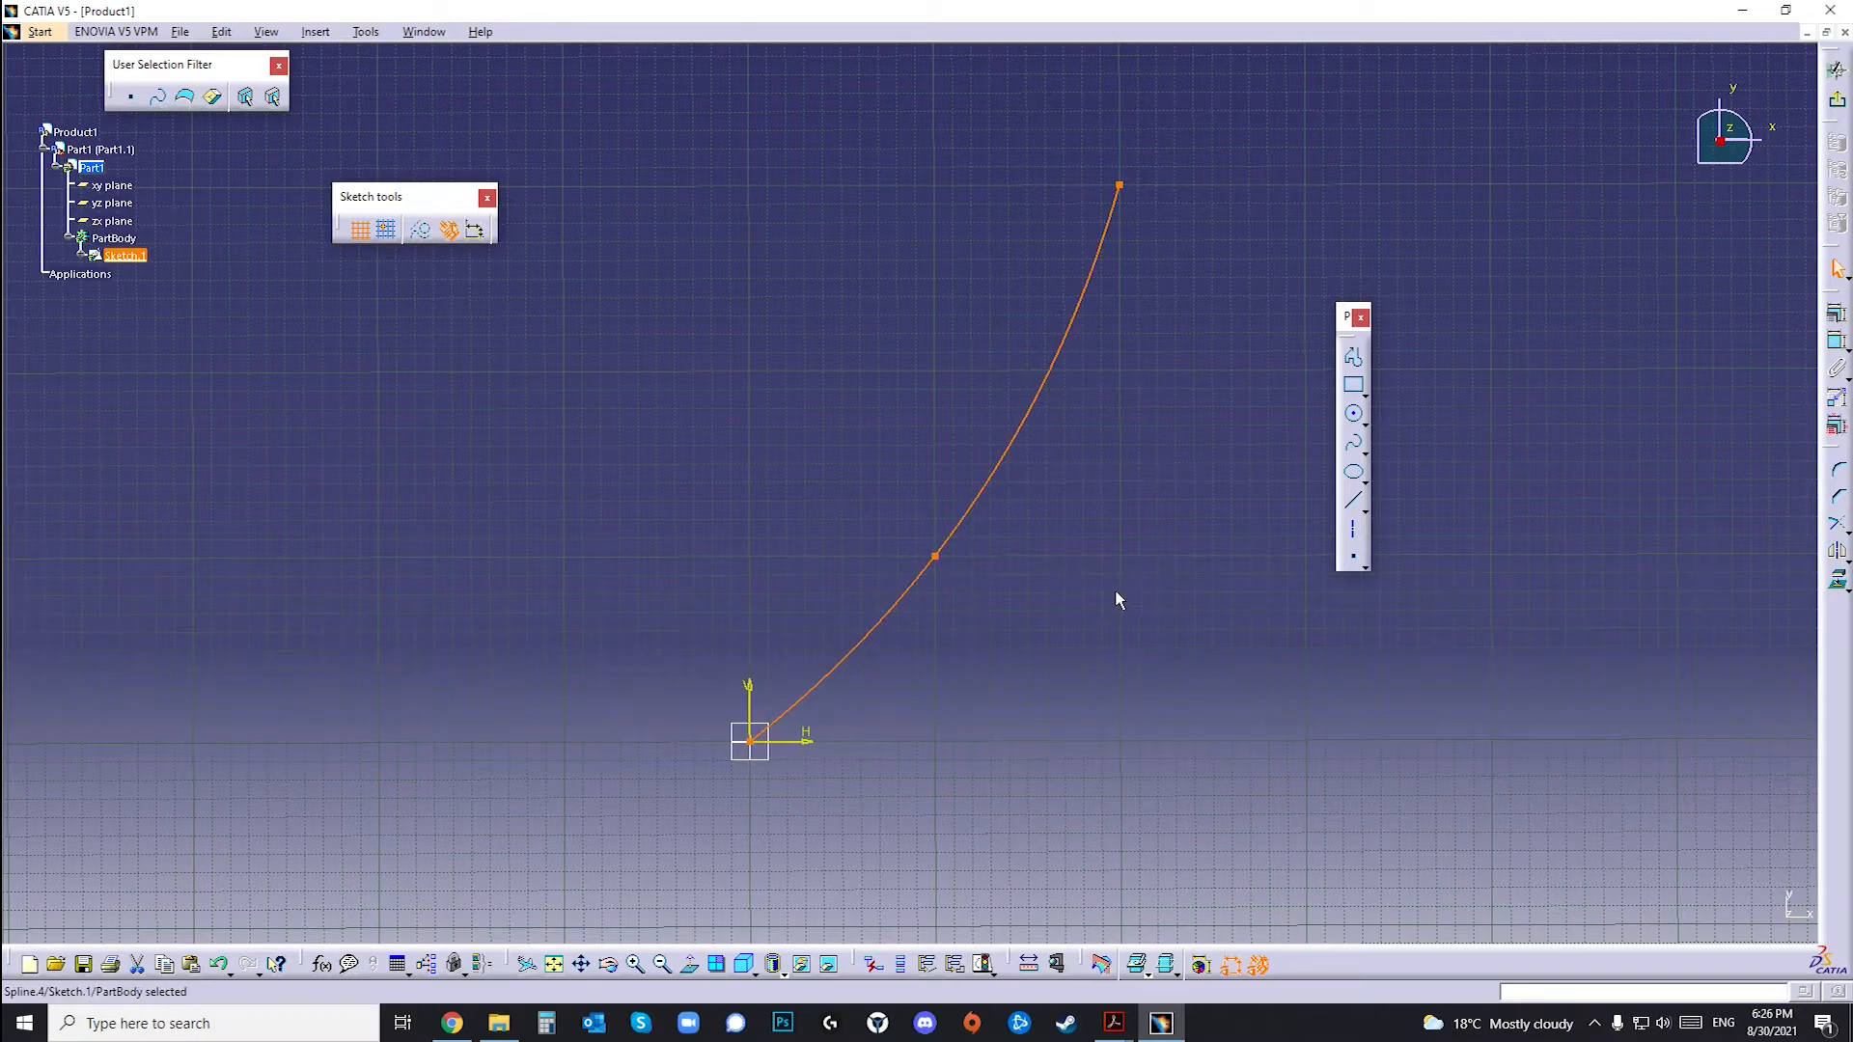
pyautogui.click(1145, 447)
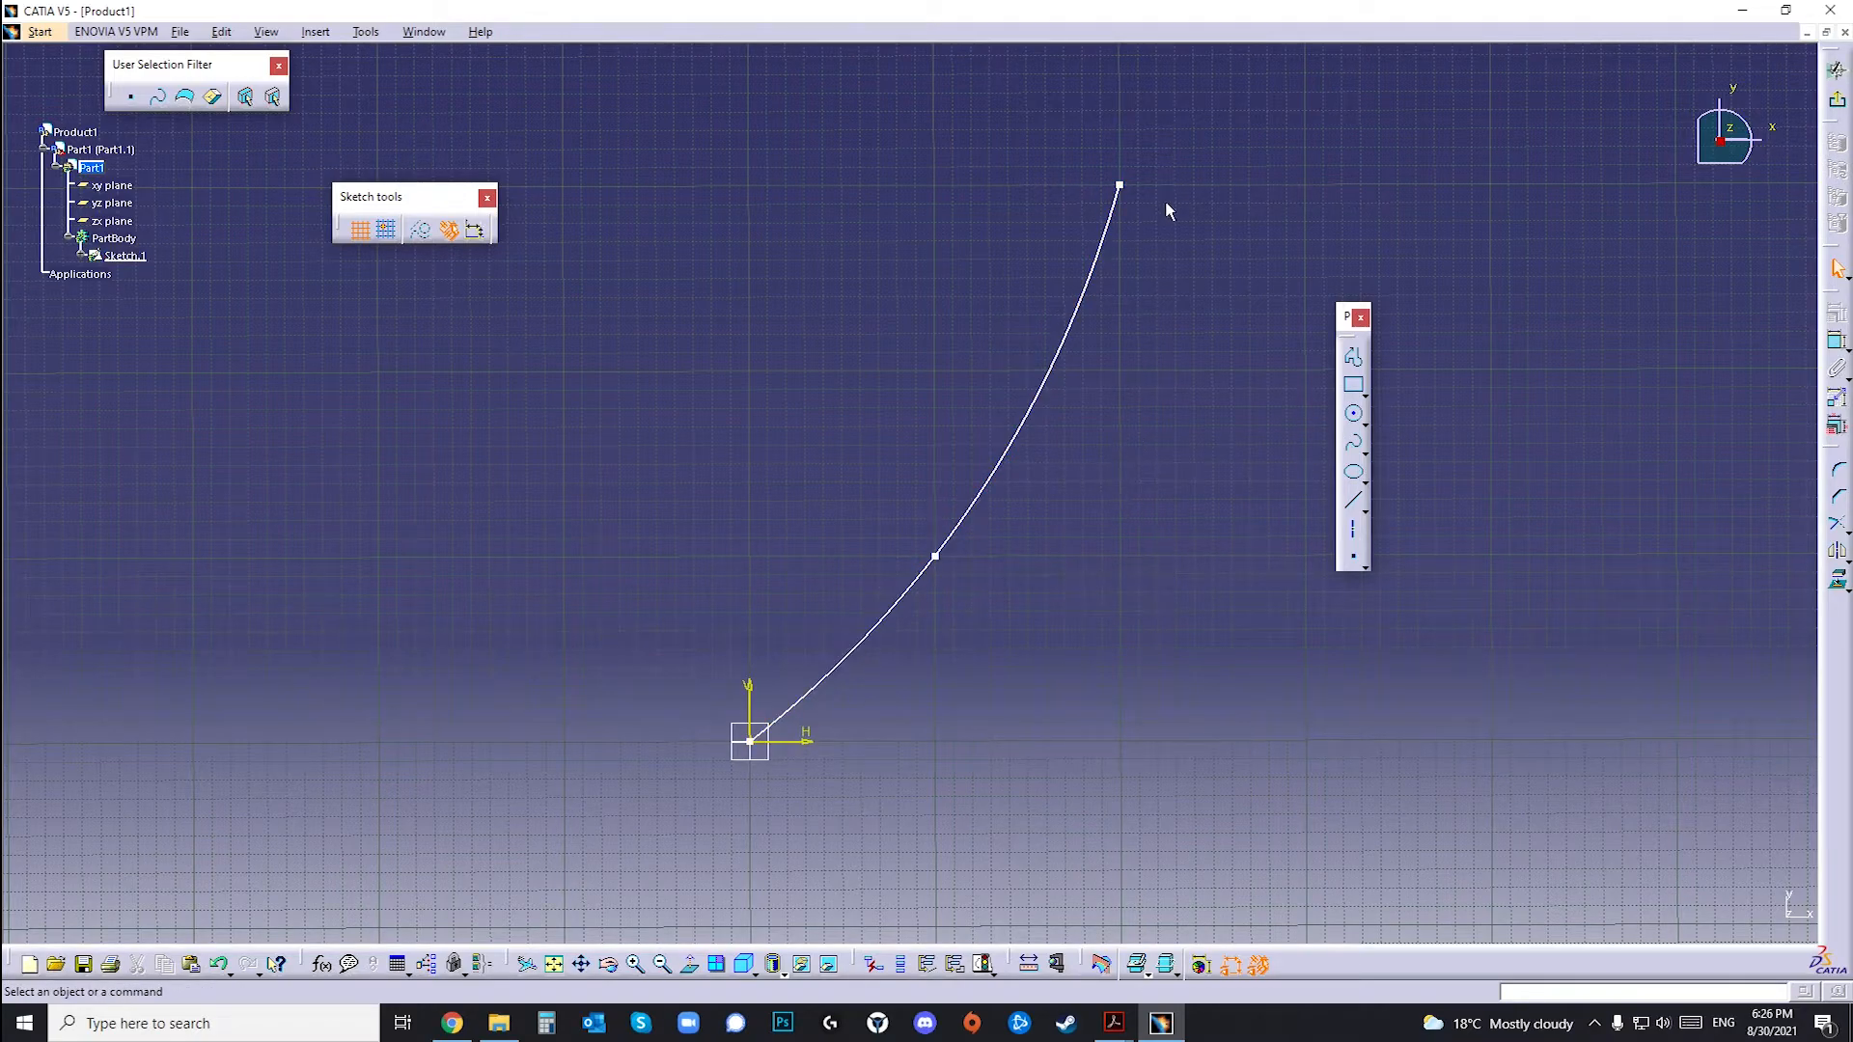
pyautogui.hotkey('ctrl', 'a')
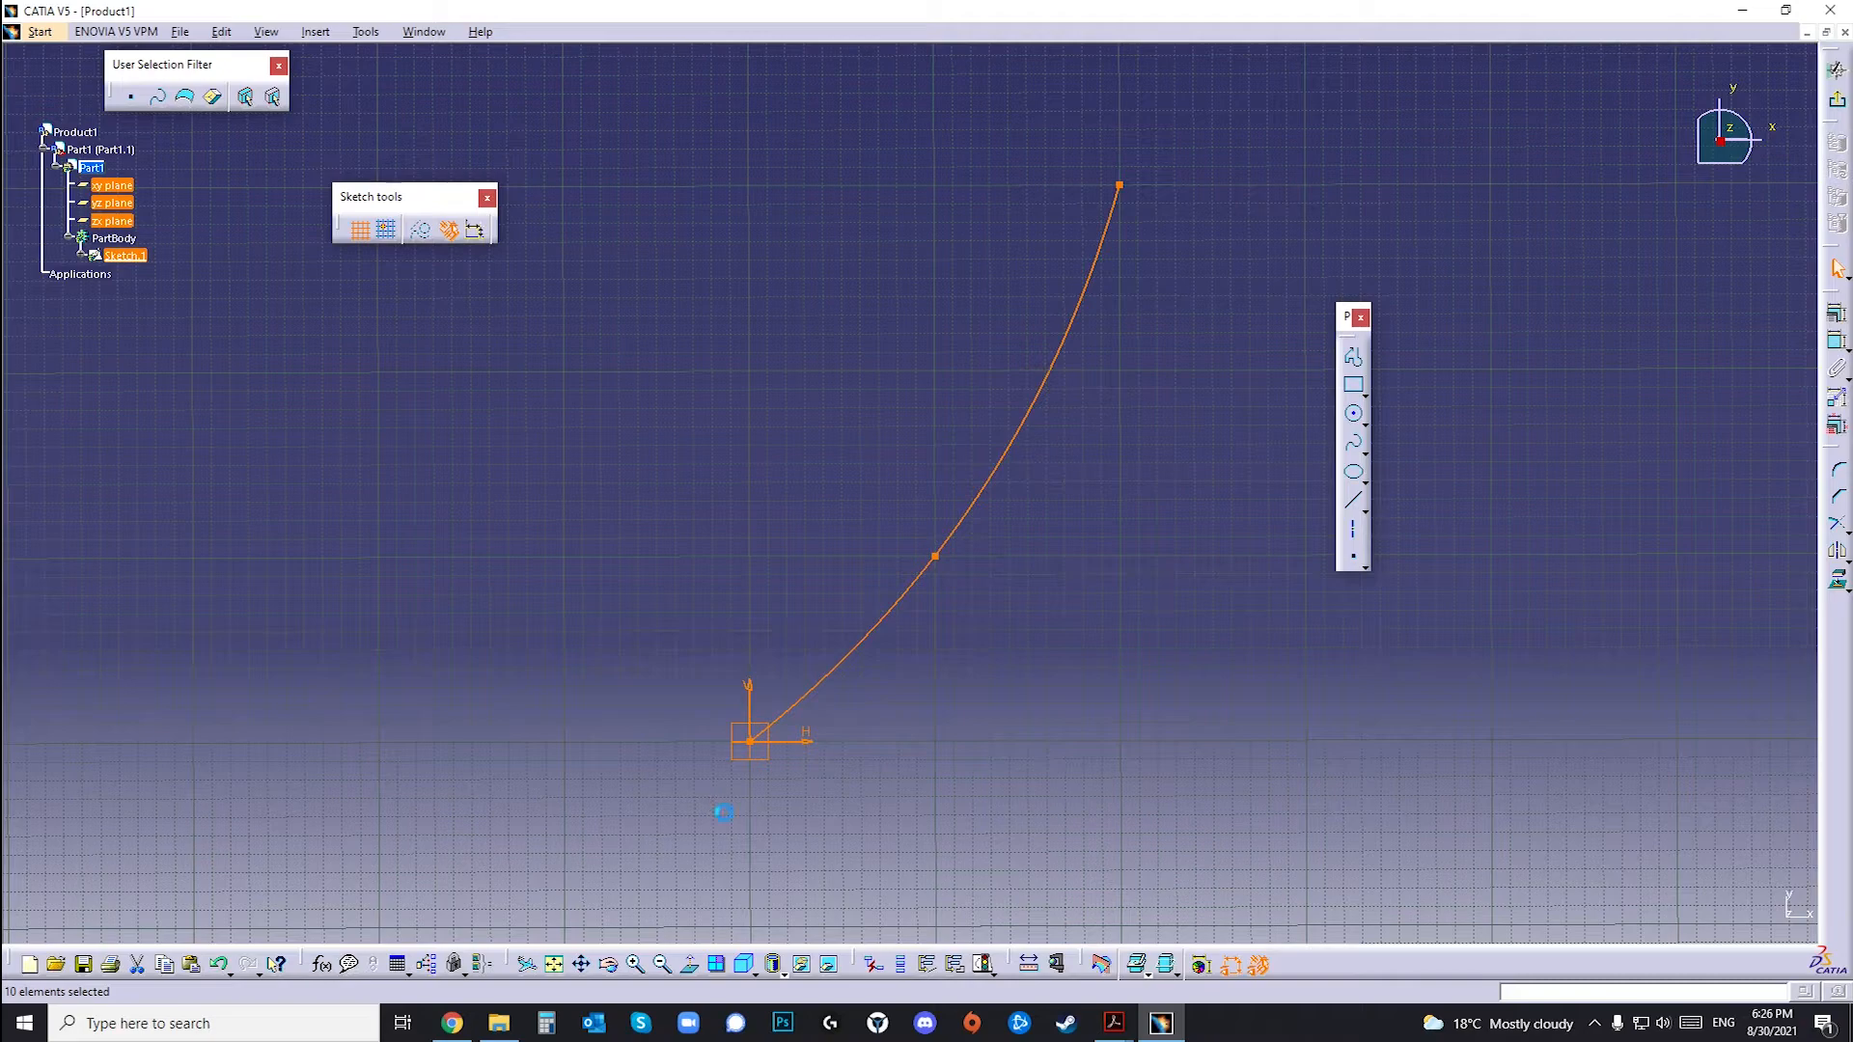
pyautogui.press('Delete')
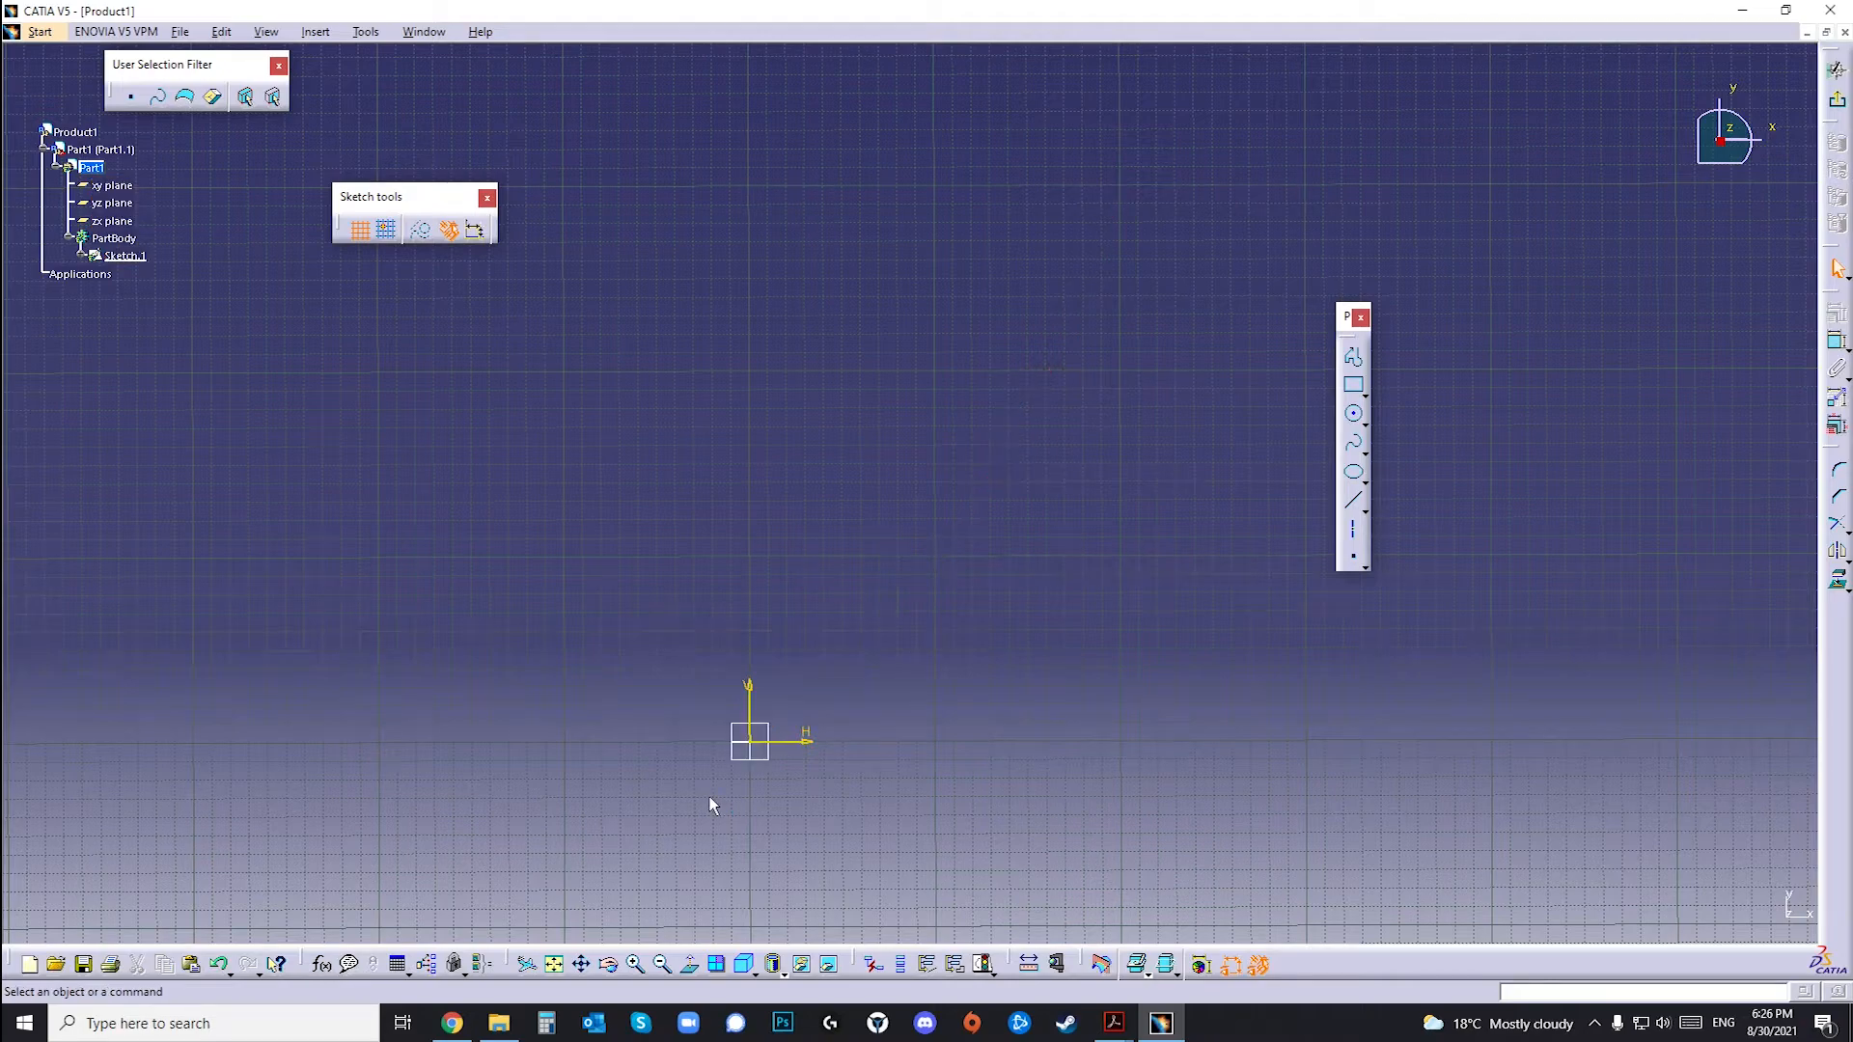
pyautogui.click(1356, 475)
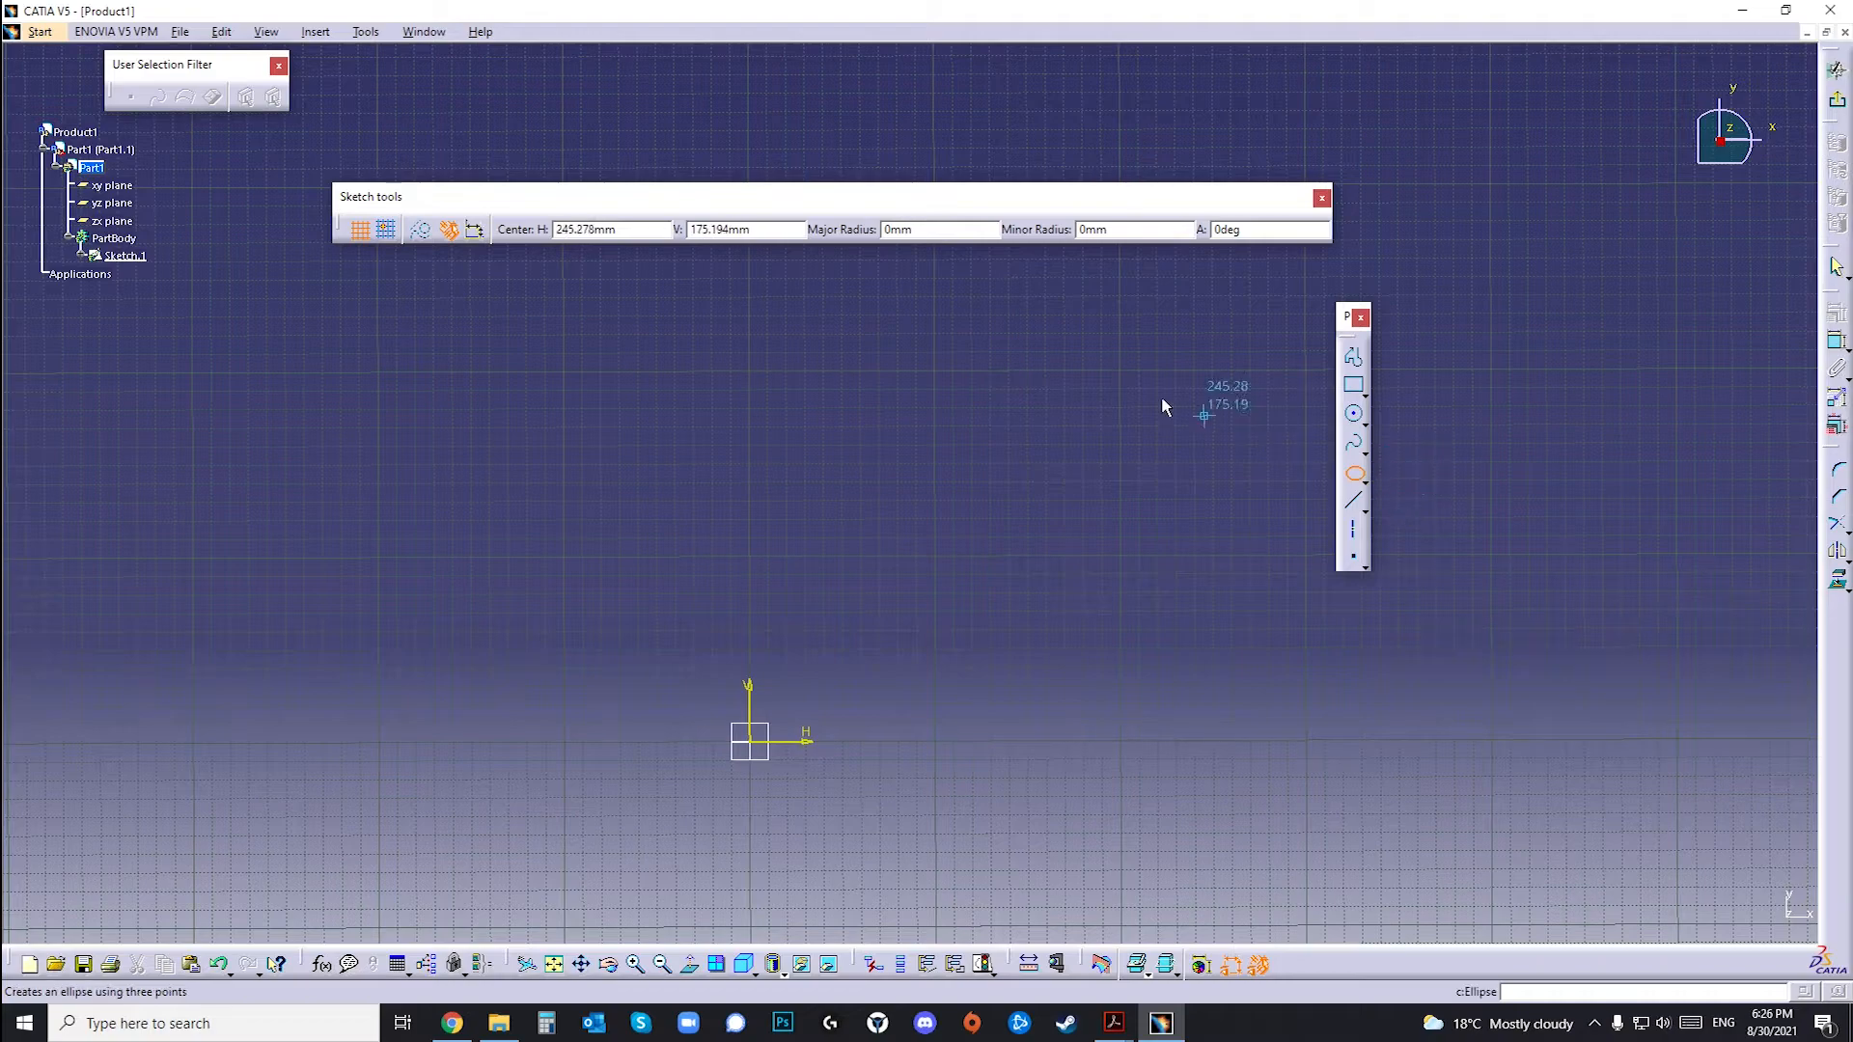
pyautogui.click(640, 233)
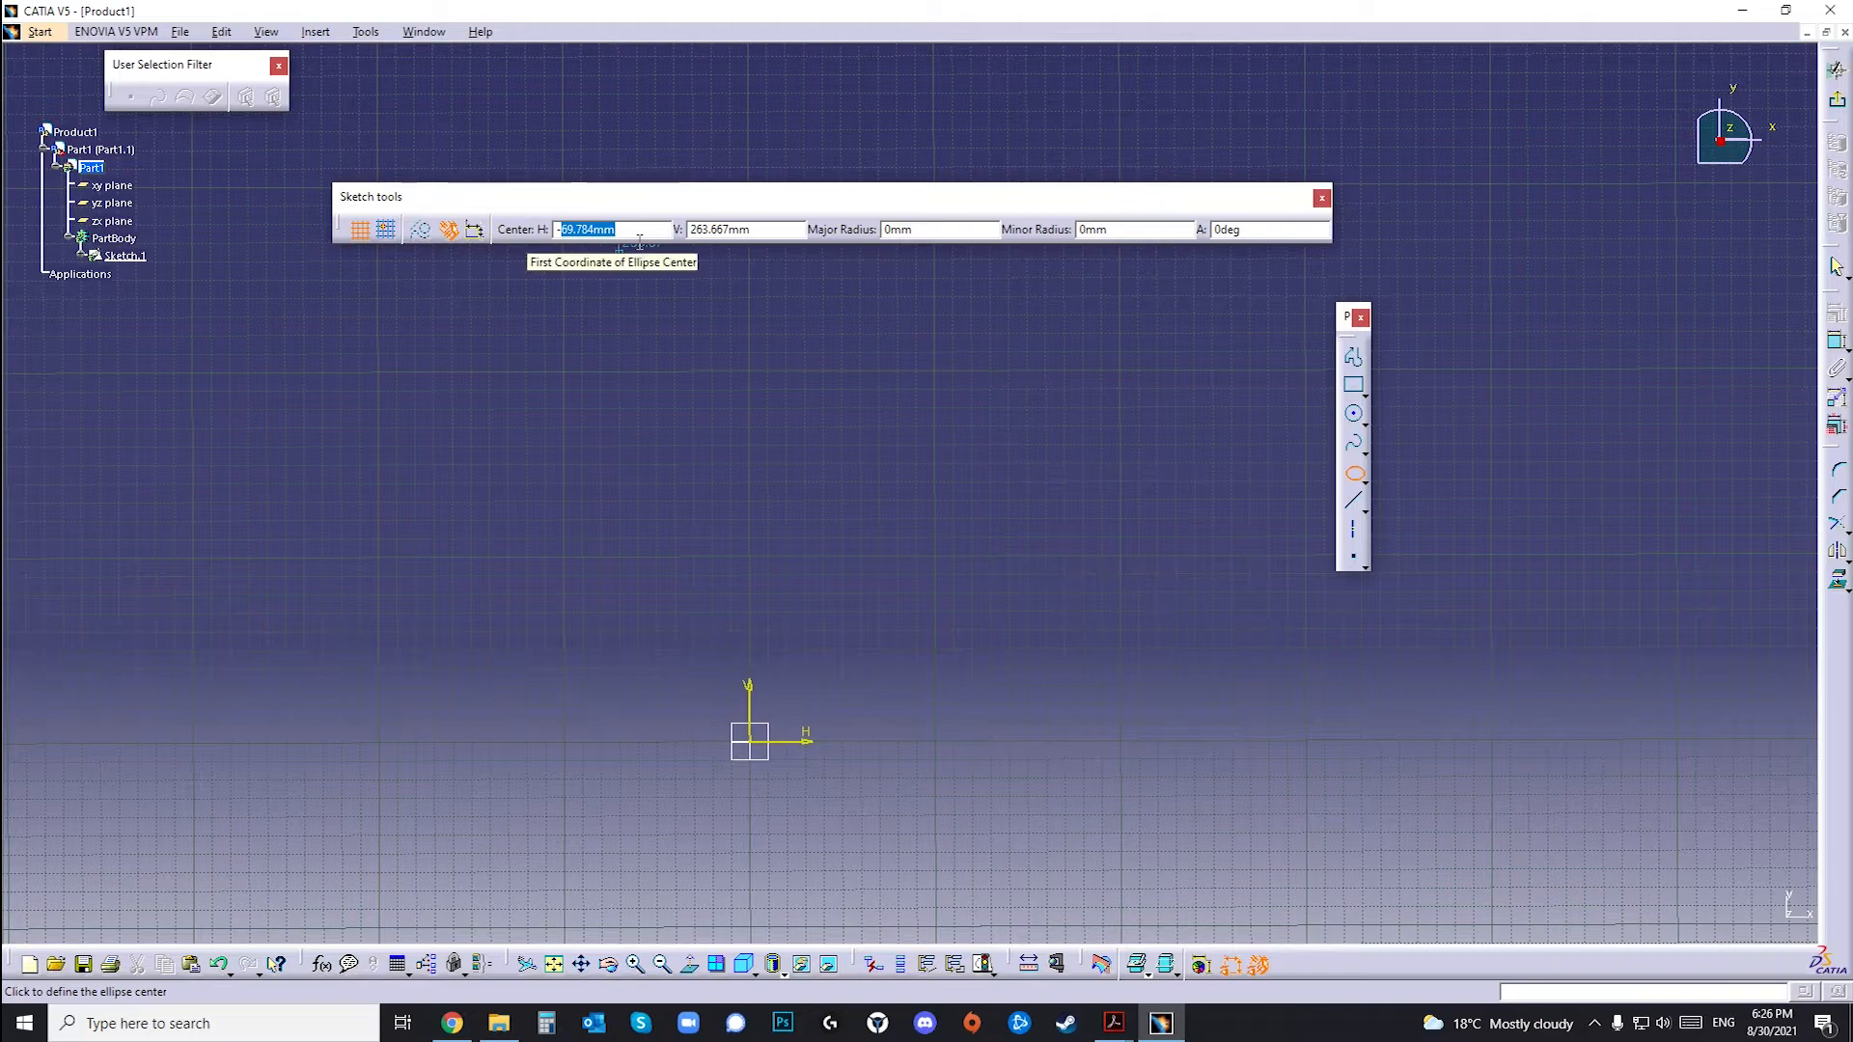
pyautogui.write('-20')
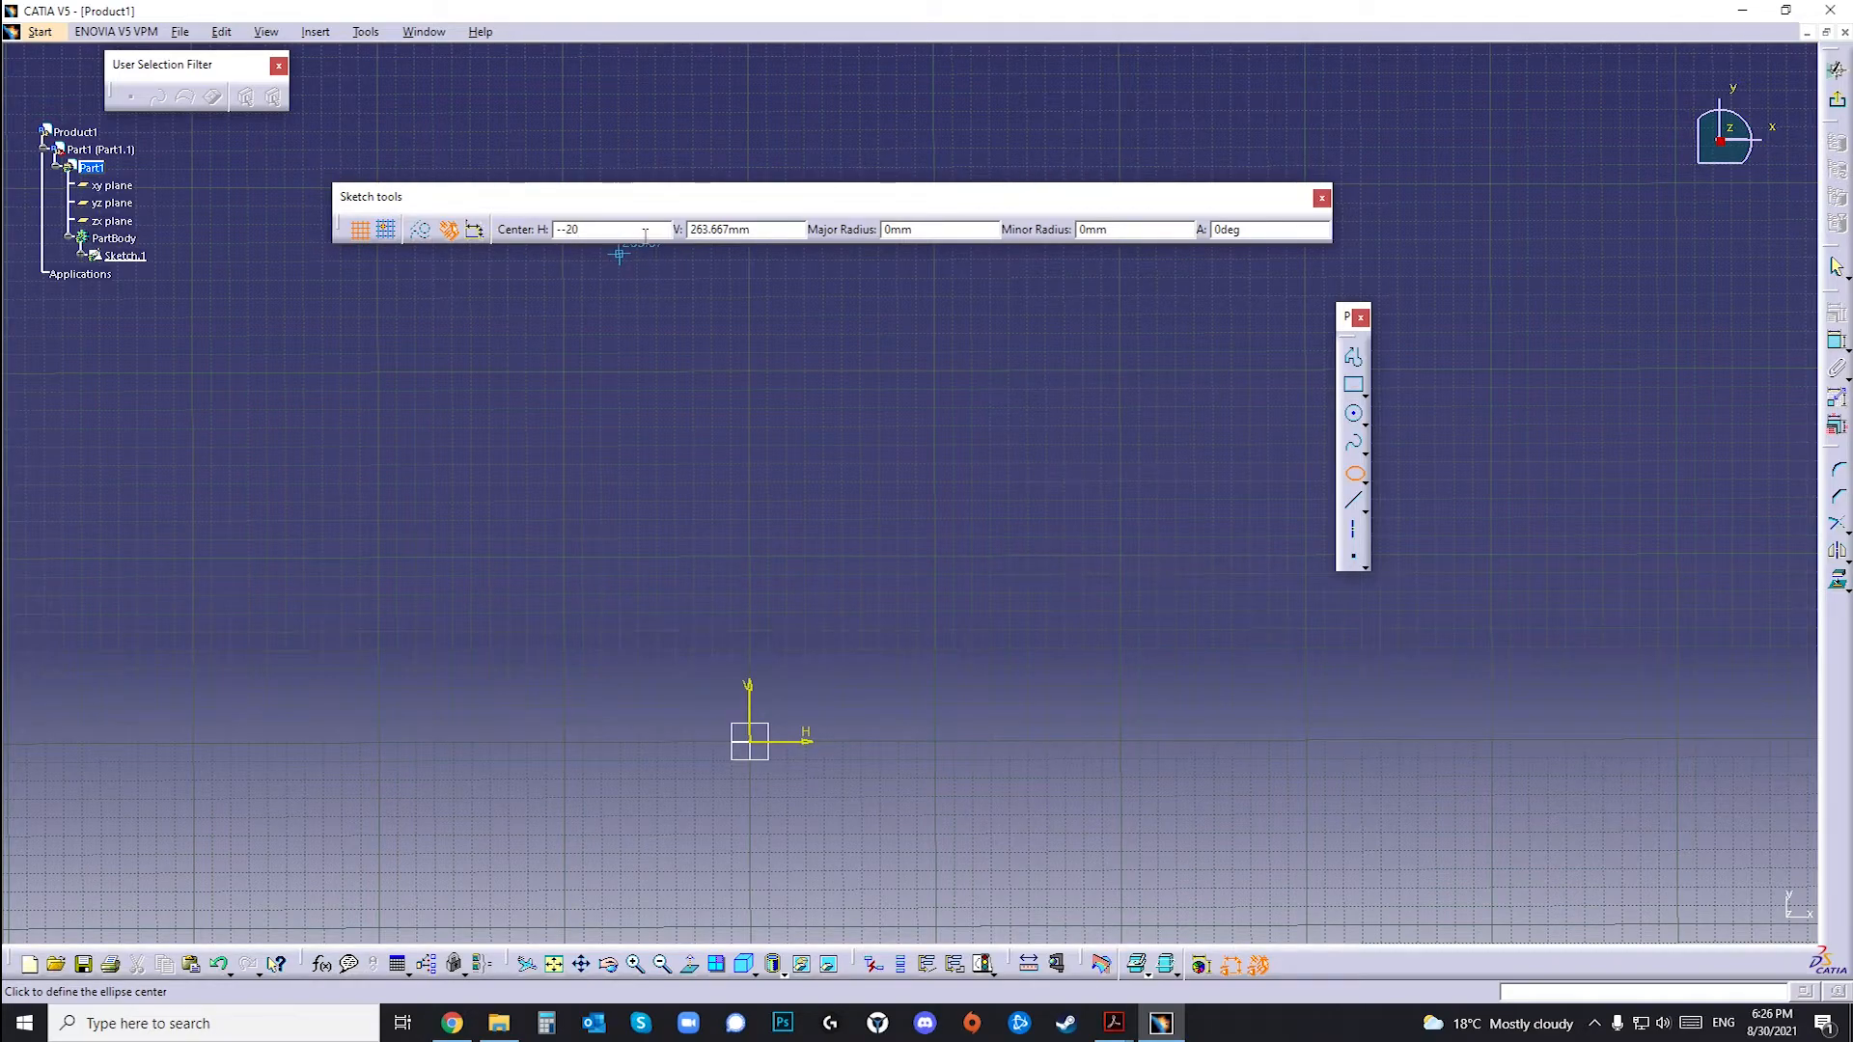
pyautogui.click(565, 235)
pyautogui.press('BackSpace')
pyautogui.press('Tab')
pyautogui.write('-20')
pyautogui.press('Return')
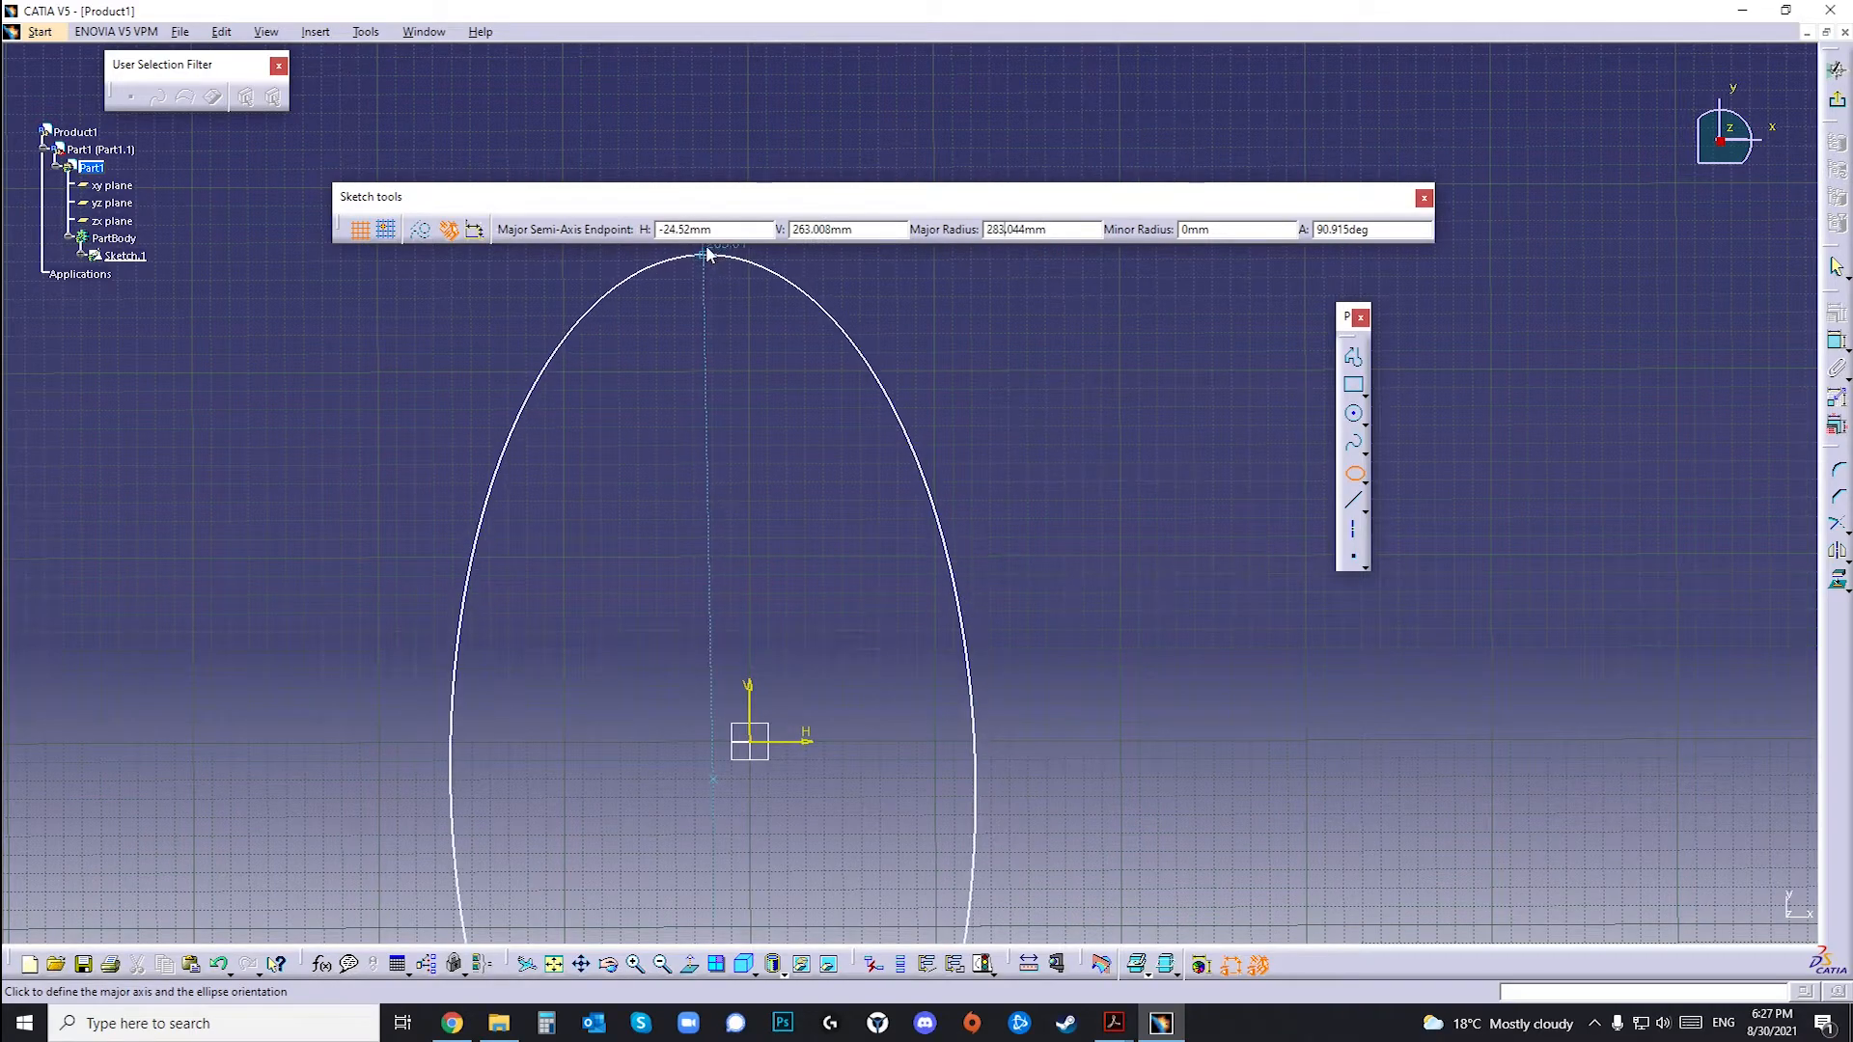
pyautogui.click(1005, 231)
pyautogui.doubleClick(734, 233)
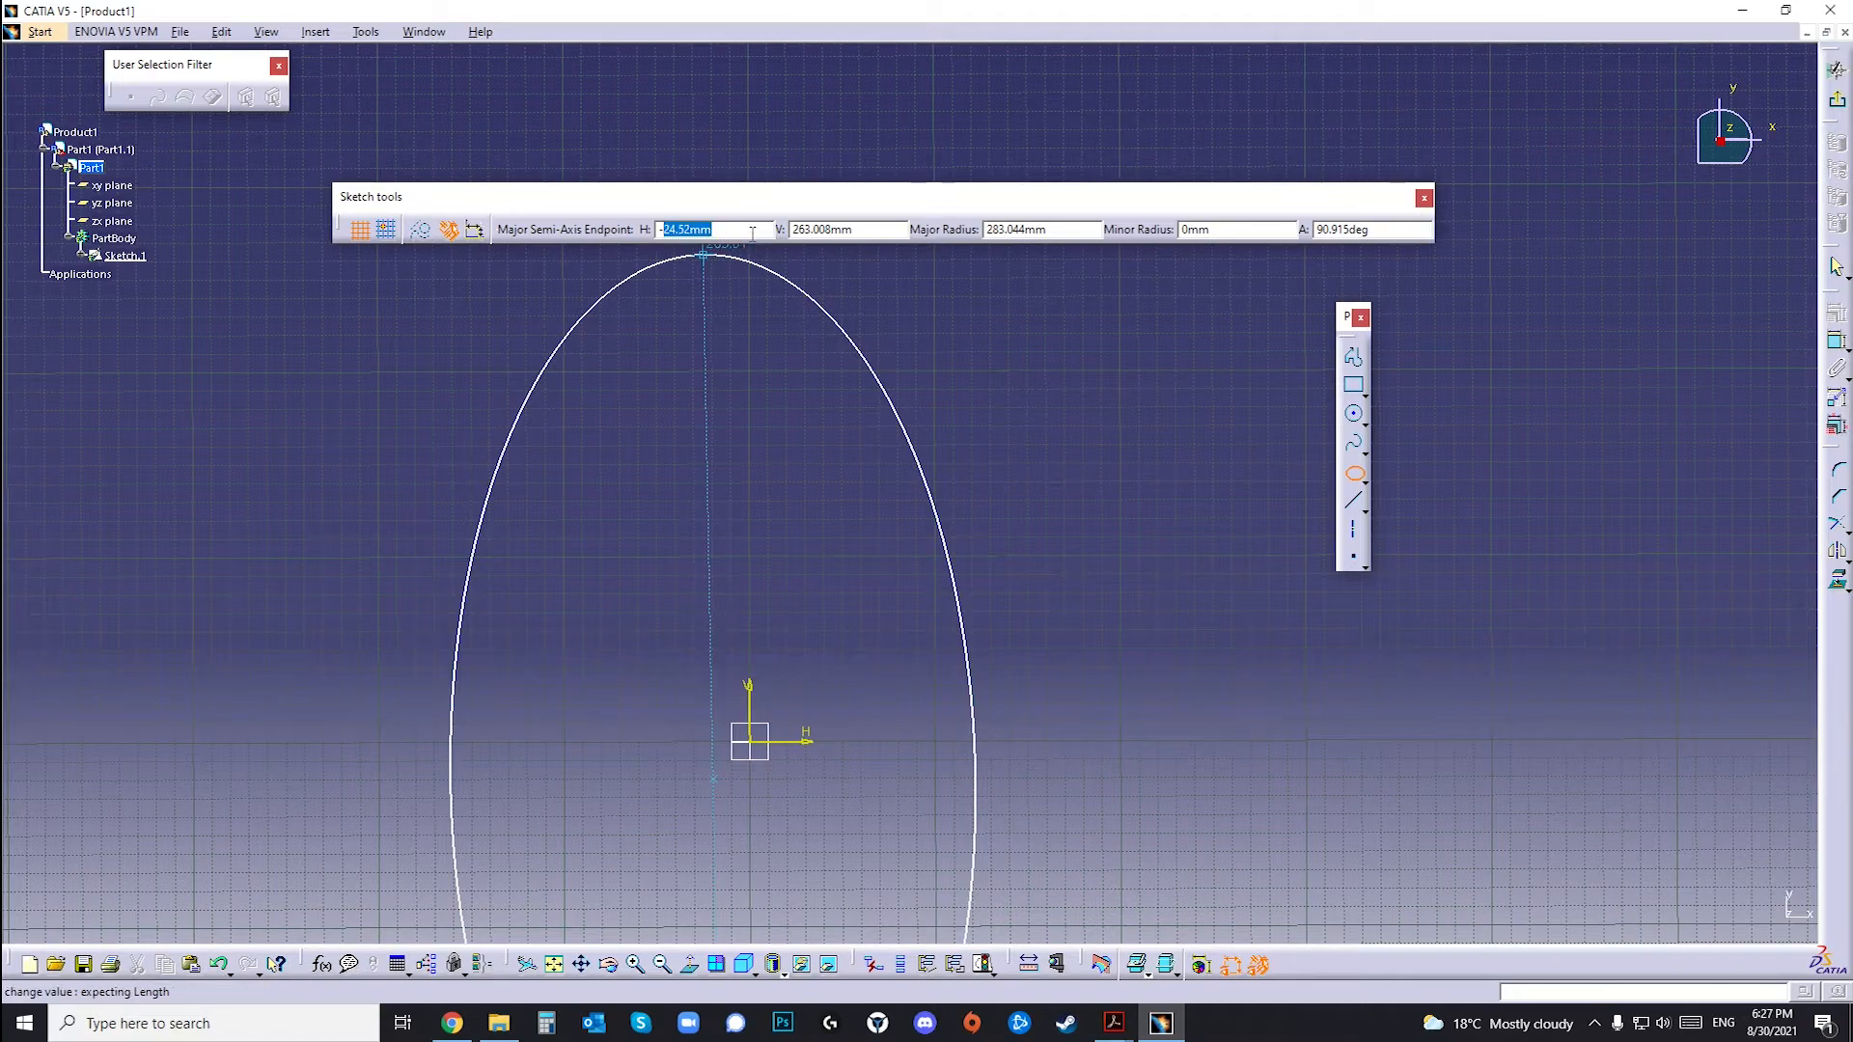
pyautogui.press('BackSpace')
pyautogui.press('BackSpace')
pyautogui.write('-20')
pyautogui.press('Tab')
pyautogui.write('-20')
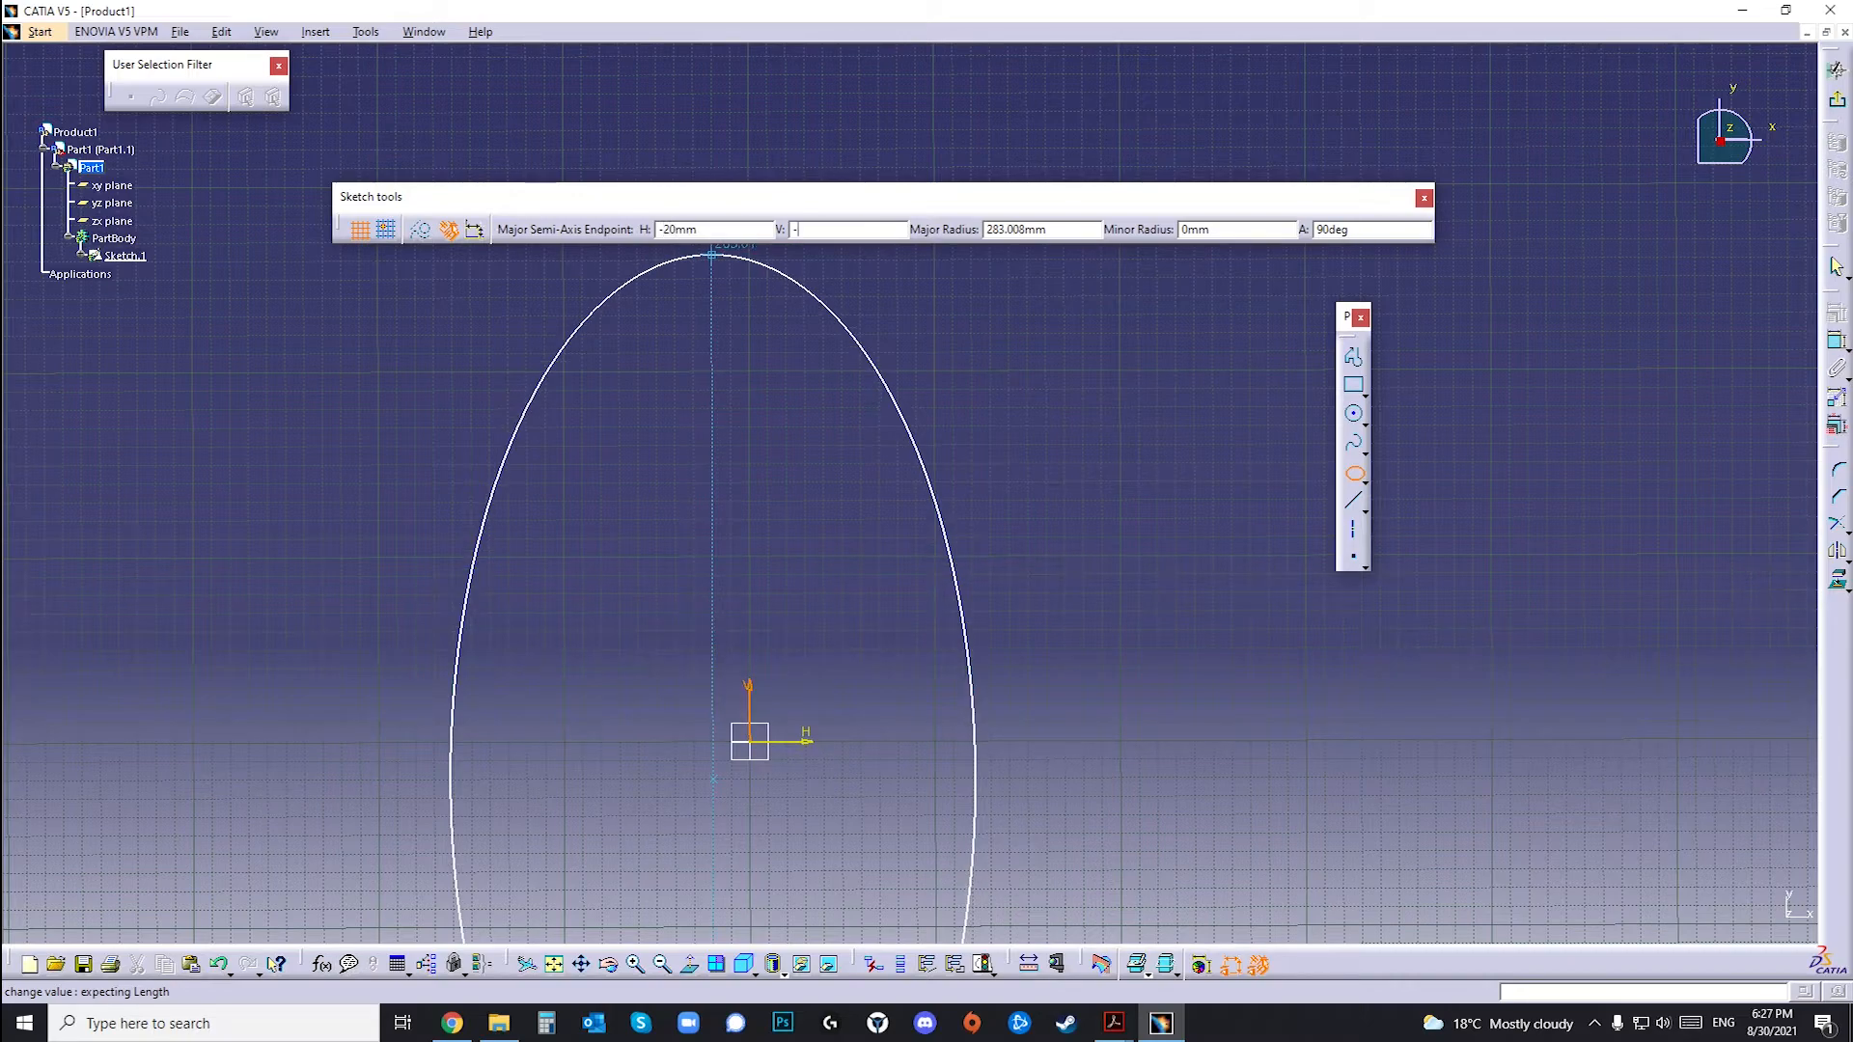
pyautogui.press('Tab')
pyautogui.press('Right')
pyautogui.press('Right')
pyautogui.press('Right')
pyautogui.press('Right')
pyautogui.press('BackSpace')
pyautogui.press('BackSpace')
pyautogui.press('BackSpace')
pyautogui.press('BackSpace')
pyautogui.press('BackSpace')
pyautogui.press('BackSpace')
pyautogui.press('BackSpace')
pyautogui.write('100')
pyautogui.press('Return')
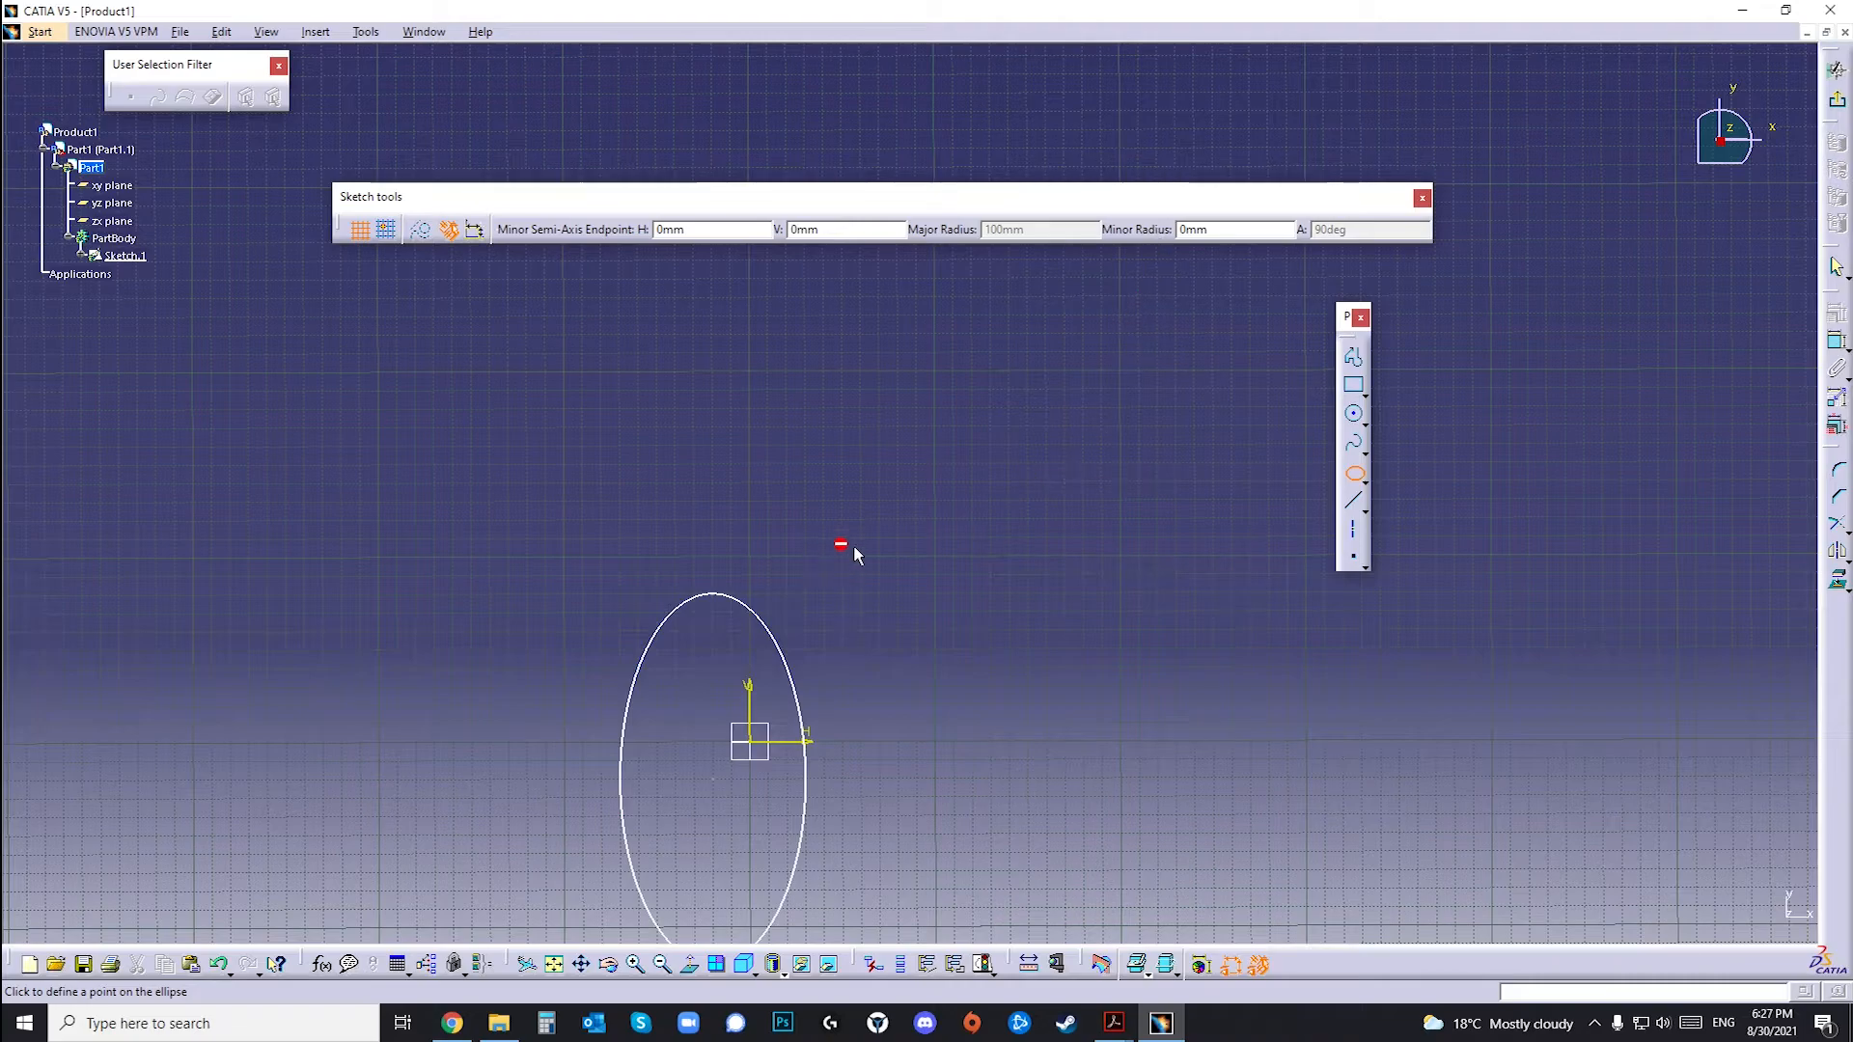
pyautogui.moveTo(830, 518)
pyautogui.mouseDown(button='middle')
pyautogui.moveTo(852, 343)
pyautogui.moveTo(901, 372)
pyautogui.mouseUp(button='middle')
pyautogui.press('Escape')
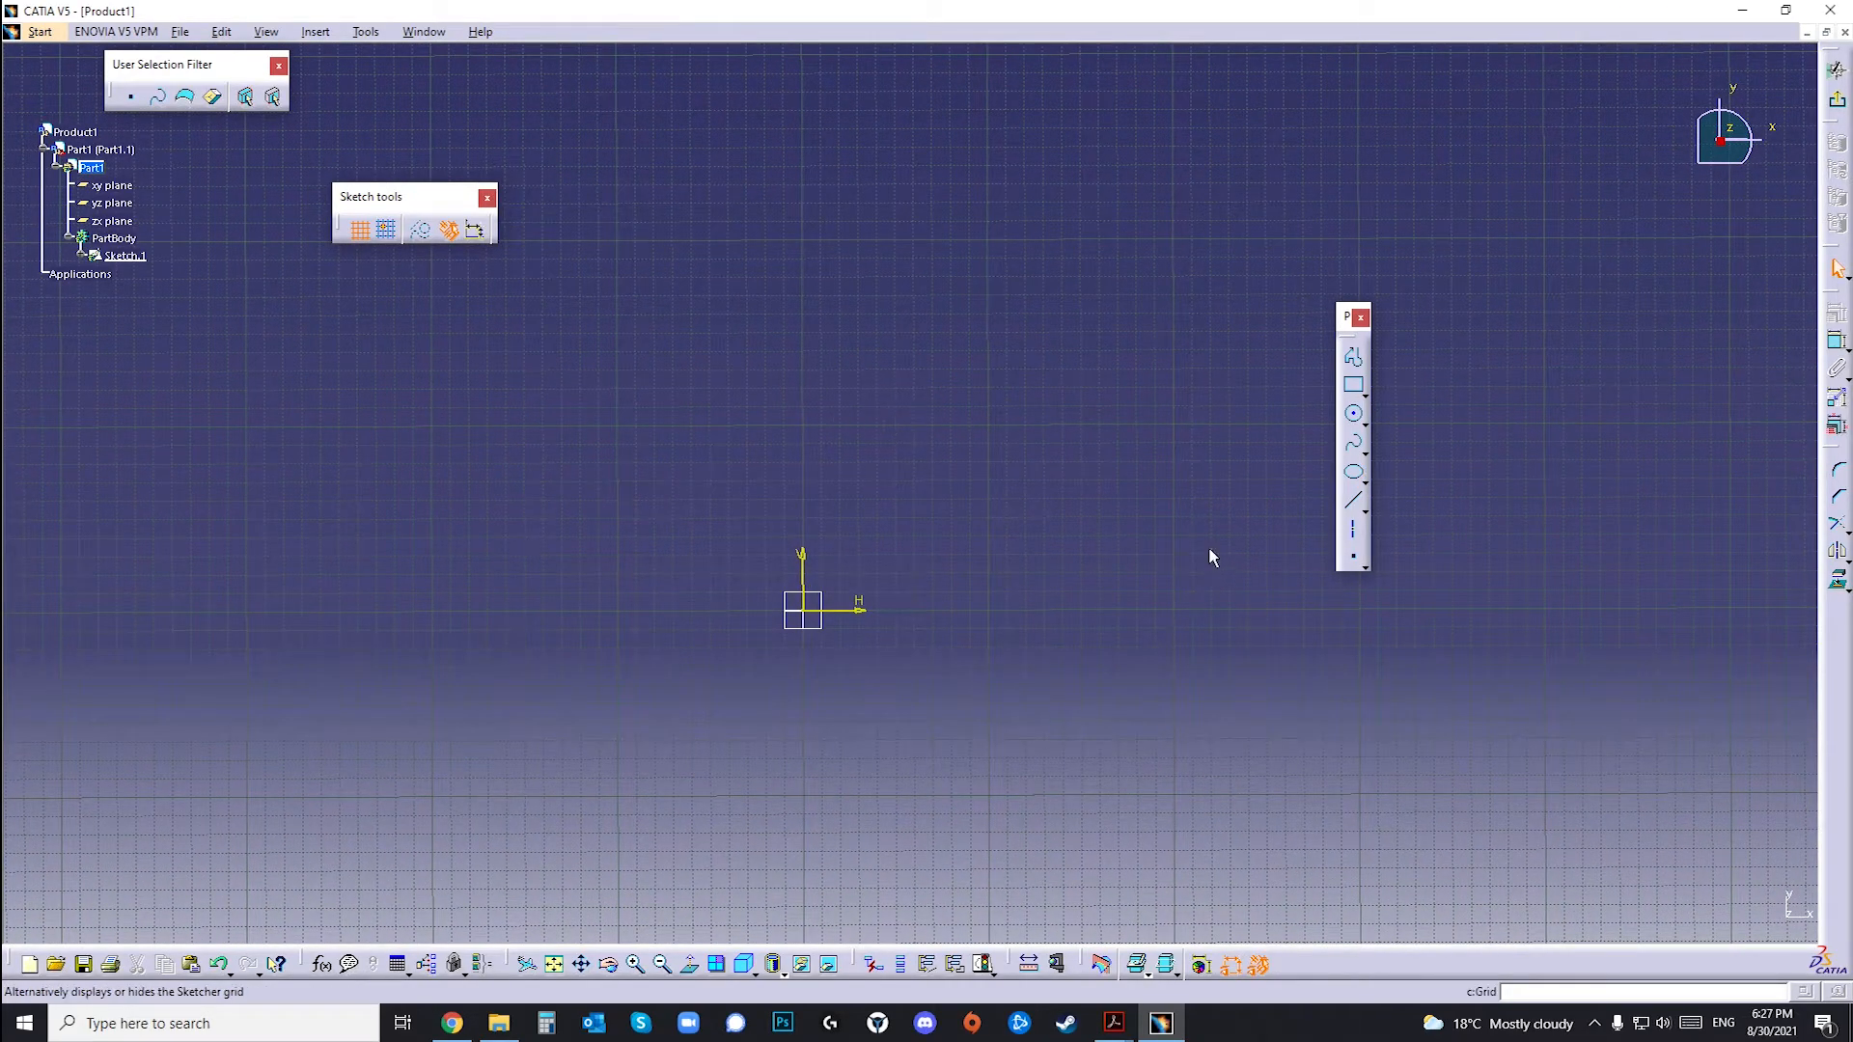
# Step: Start an ellipse with its centre at H 0 mm, V 0 mm
pyautogui.click(1356, 475)
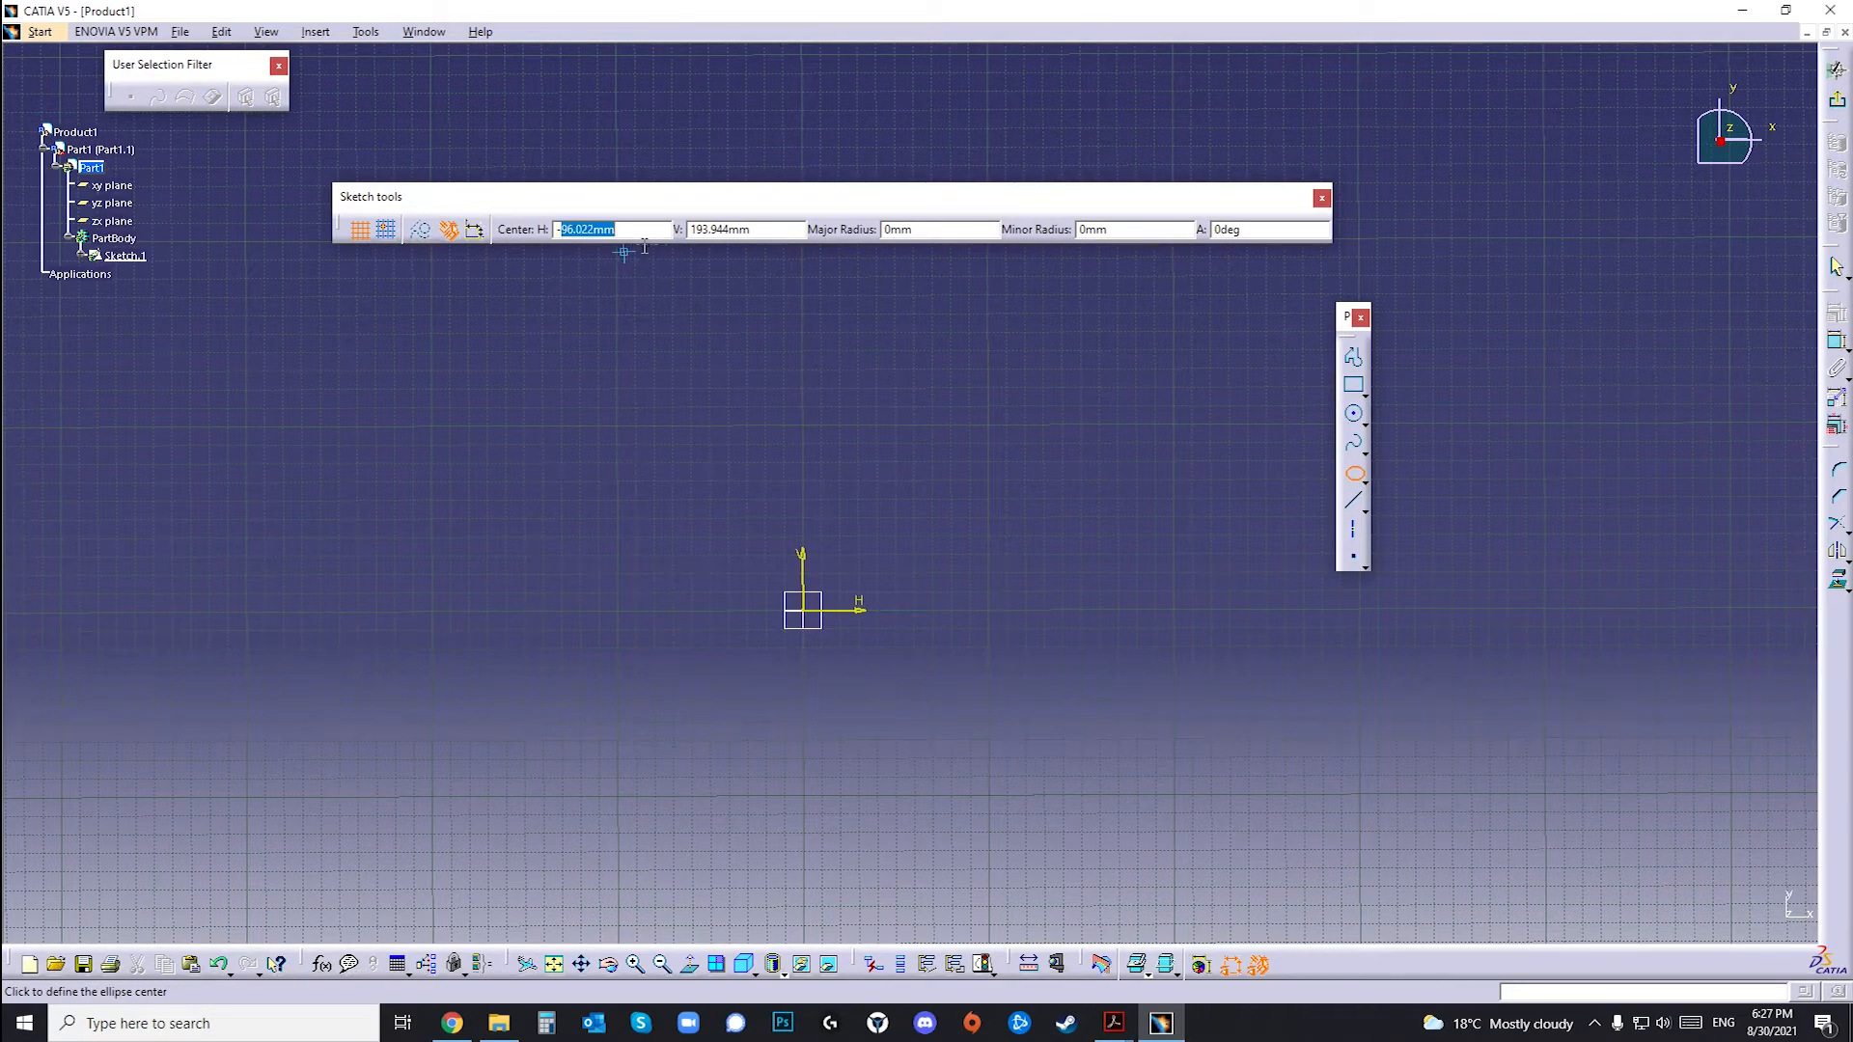
pyautogui.write('0')
pyautogui.press('Tab')
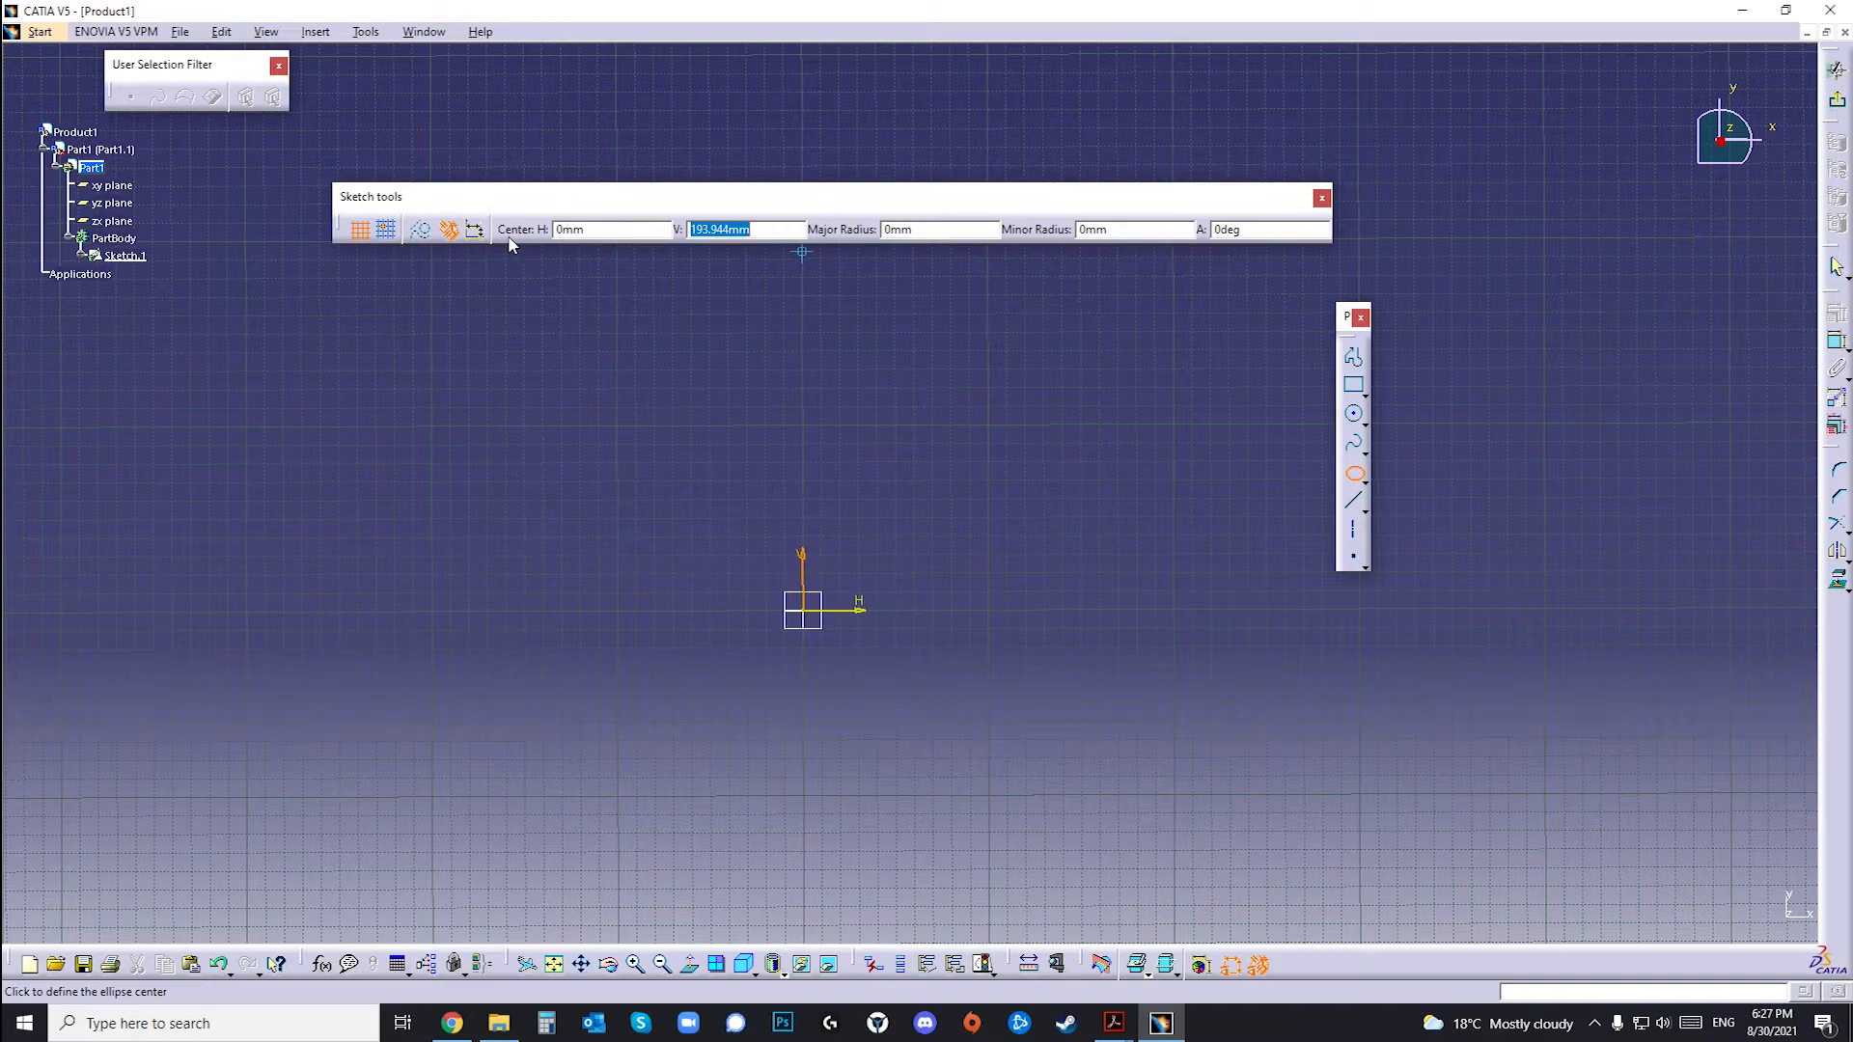
pyautogui.write('0')
pyautogui.press('Return')
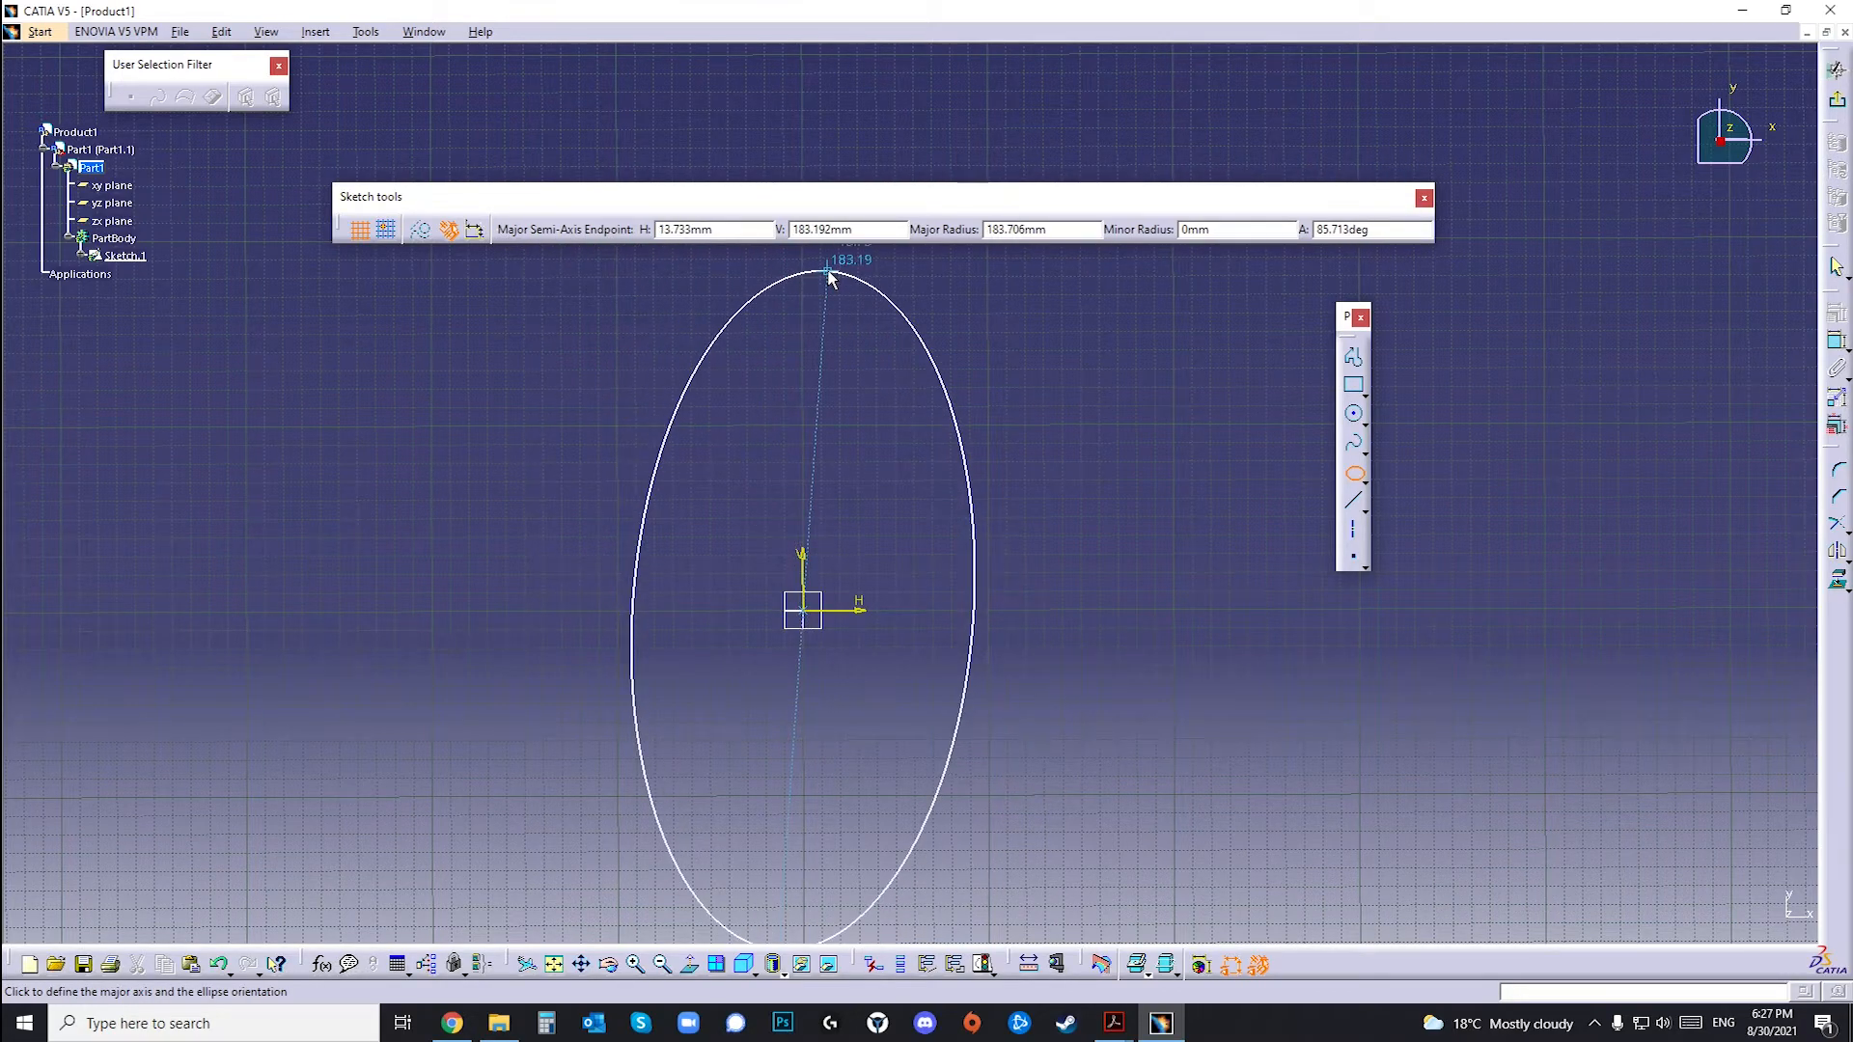
# Step: Complete the ellipse with a major radius of 200 mm, a minor radius of 100 mm and an angle of 45 degrees
pyautogui.click(1061, 235)
pyautogui.write('200')
pyautogui.press('Tab')
pyautogui.write('100')
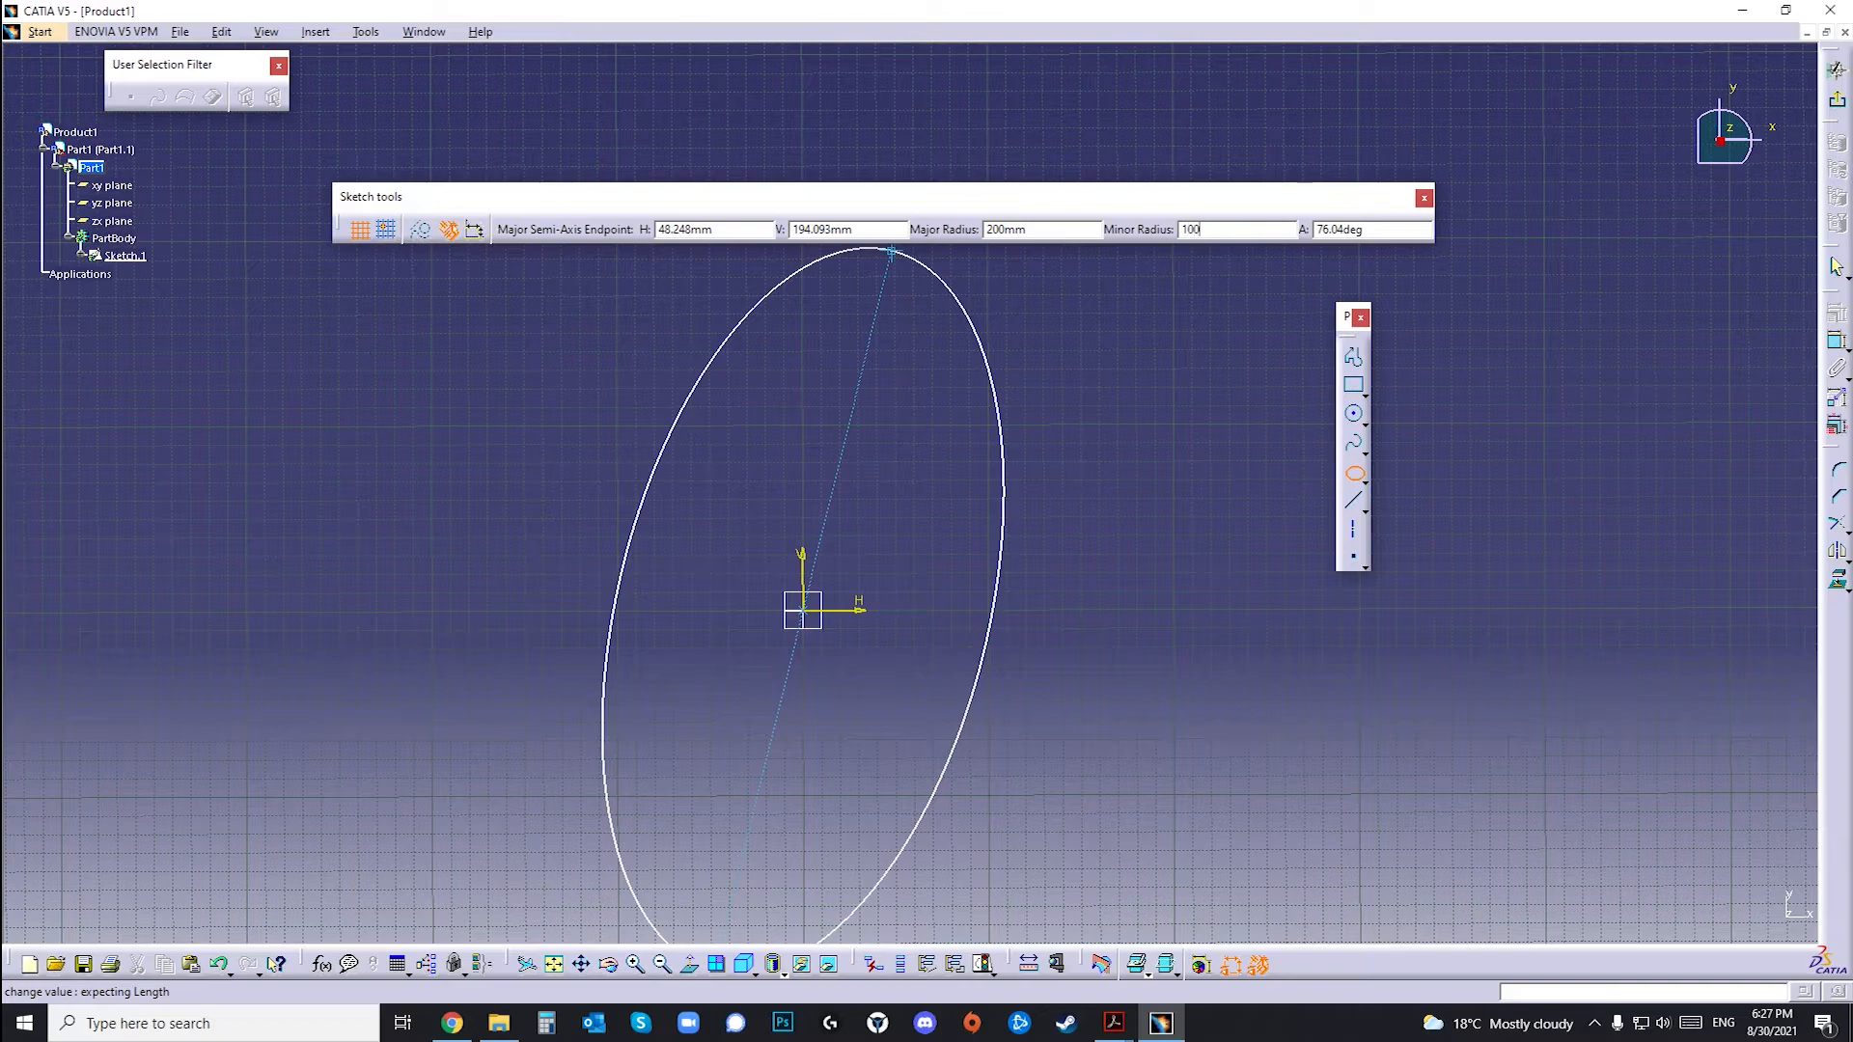
pyautogui.press('Tab')
pyautogui.write('45')
pyautogui.press('Return')
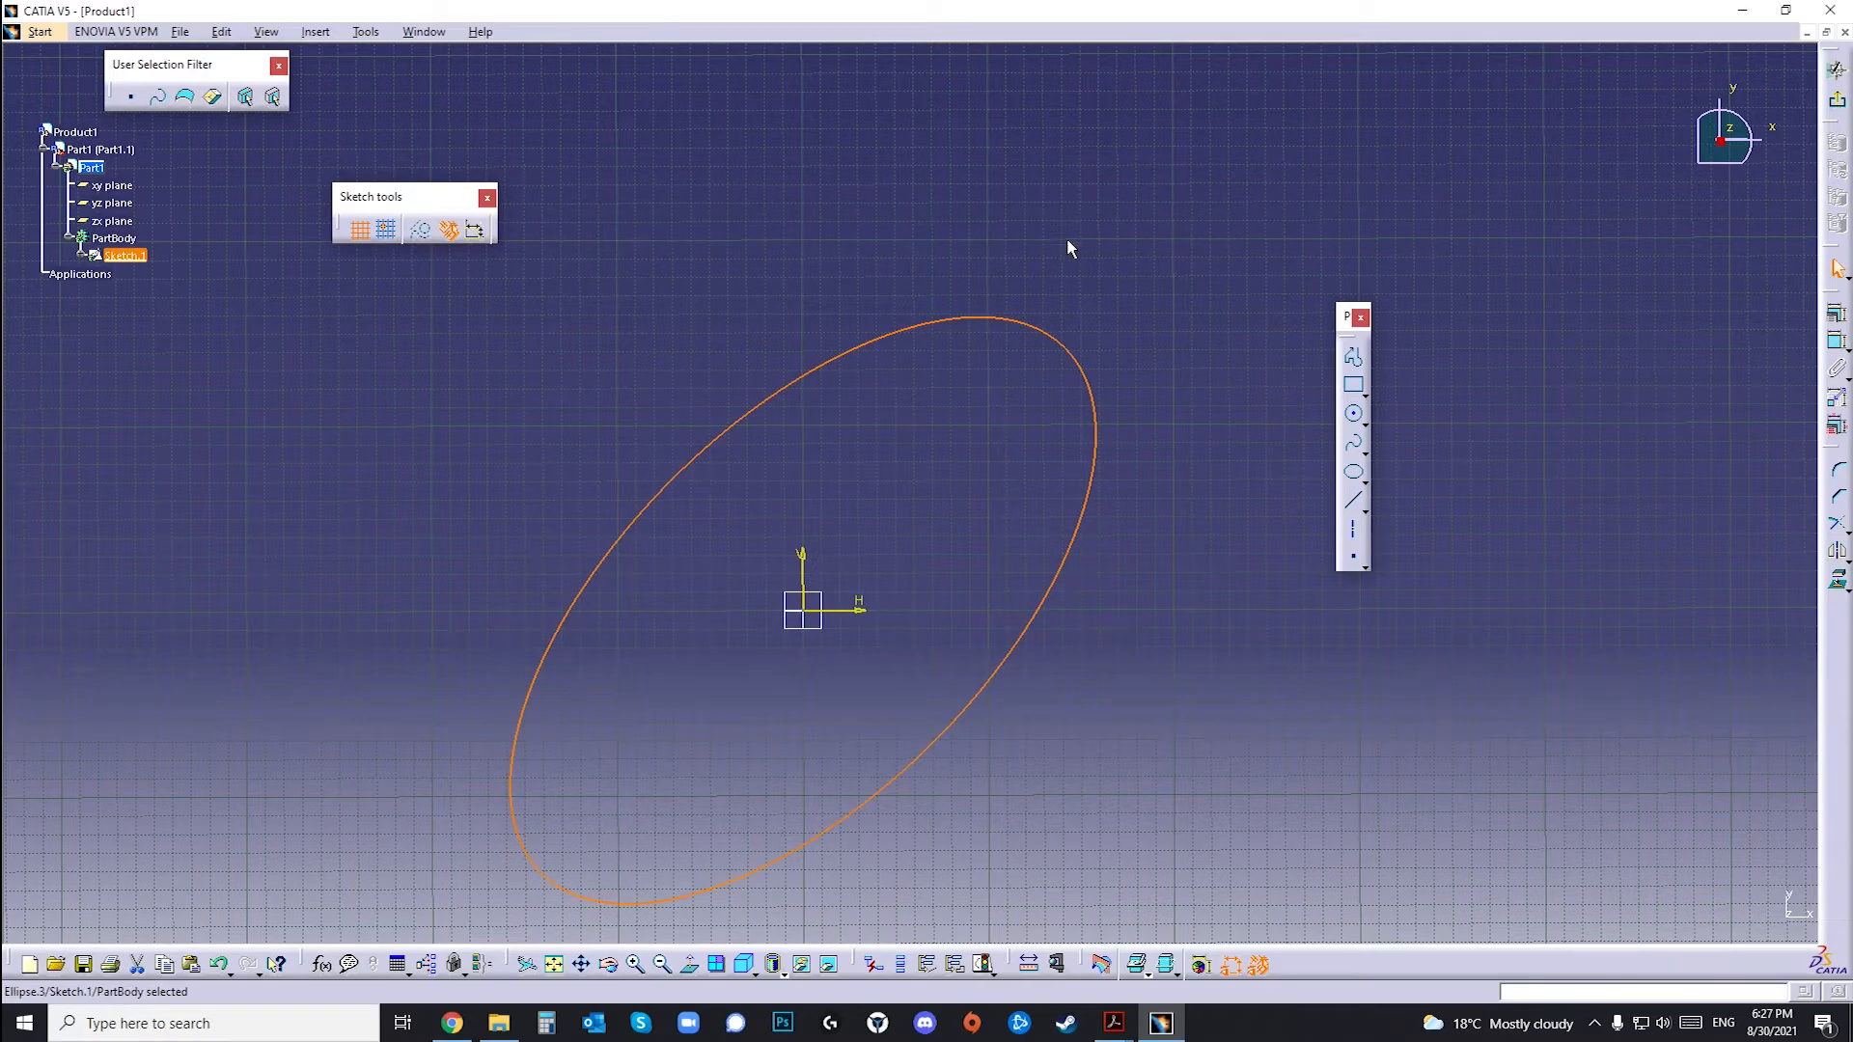
pyautogui.moveTo(1112, 662)
pyautogui.mouseDown(button='middle')
pyautogui.moveTo(1116, 496)
pyautogui.moveTo(1178, 554)
pyautogui.mouseUp(button='middle')
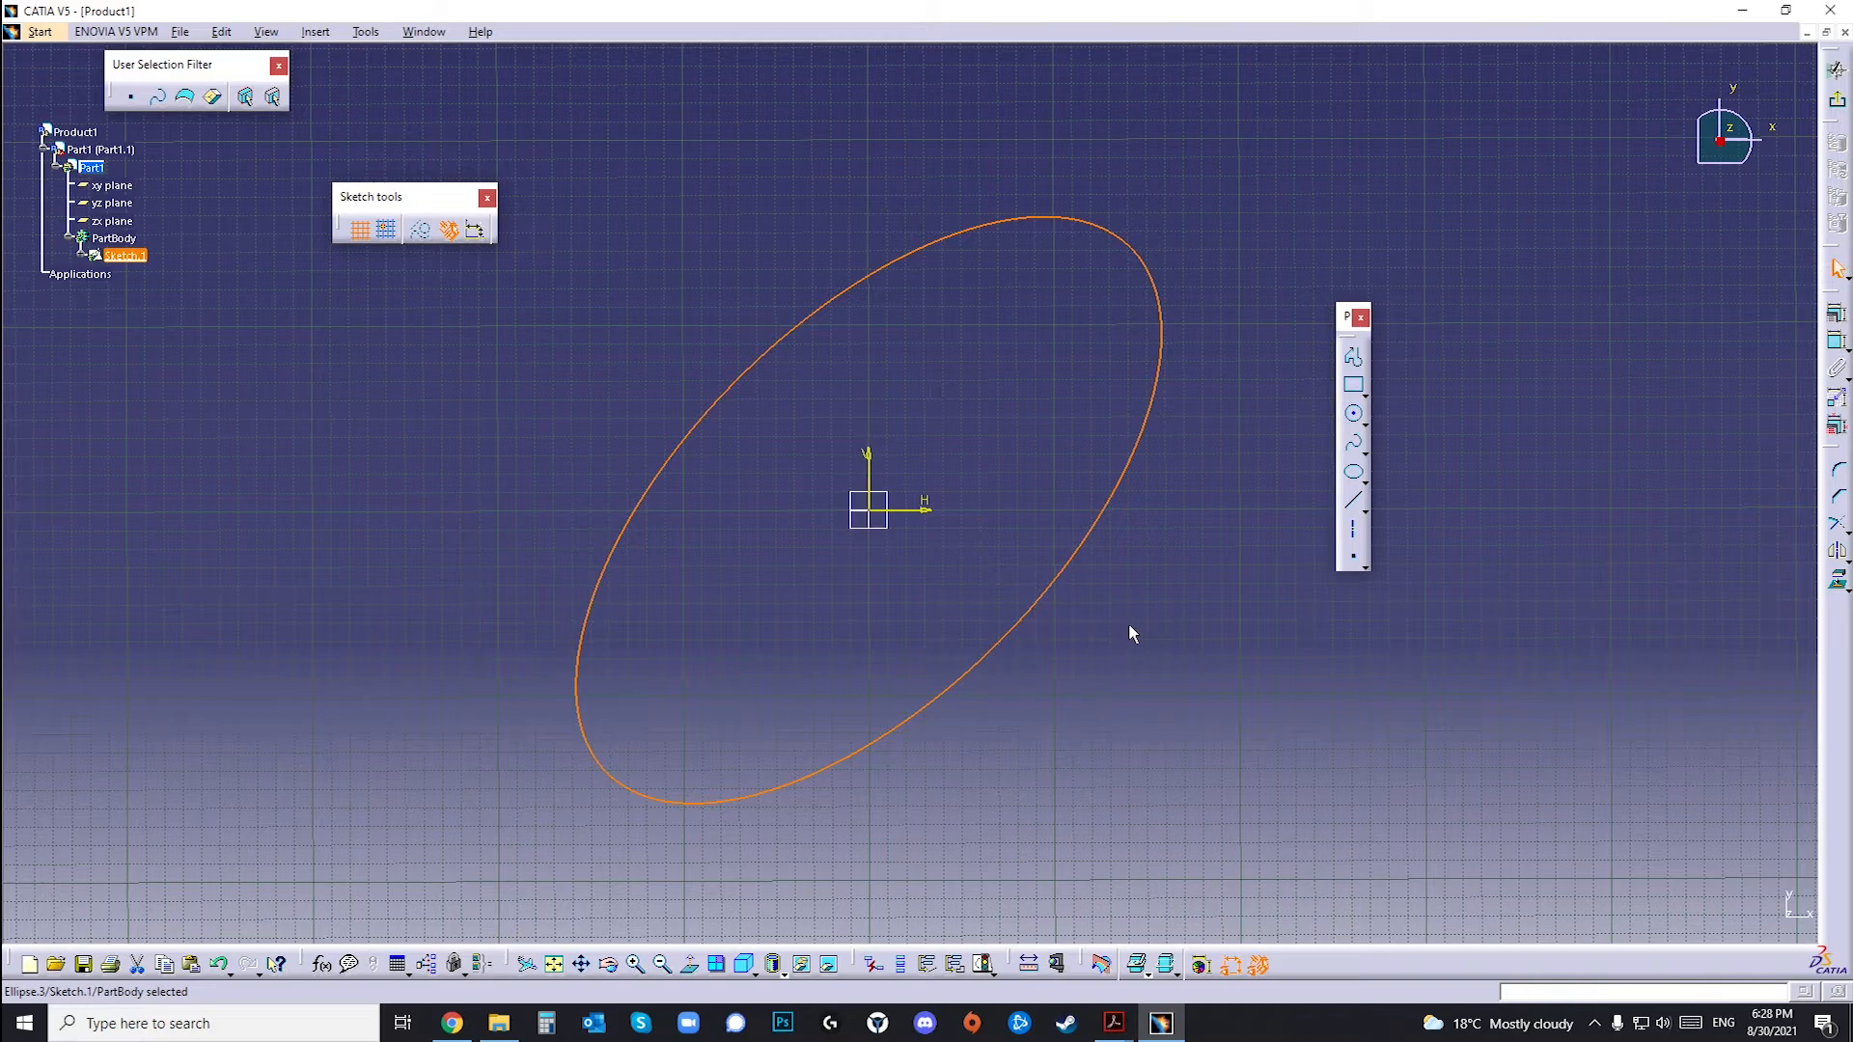
pyautogui.click(1265, 602)
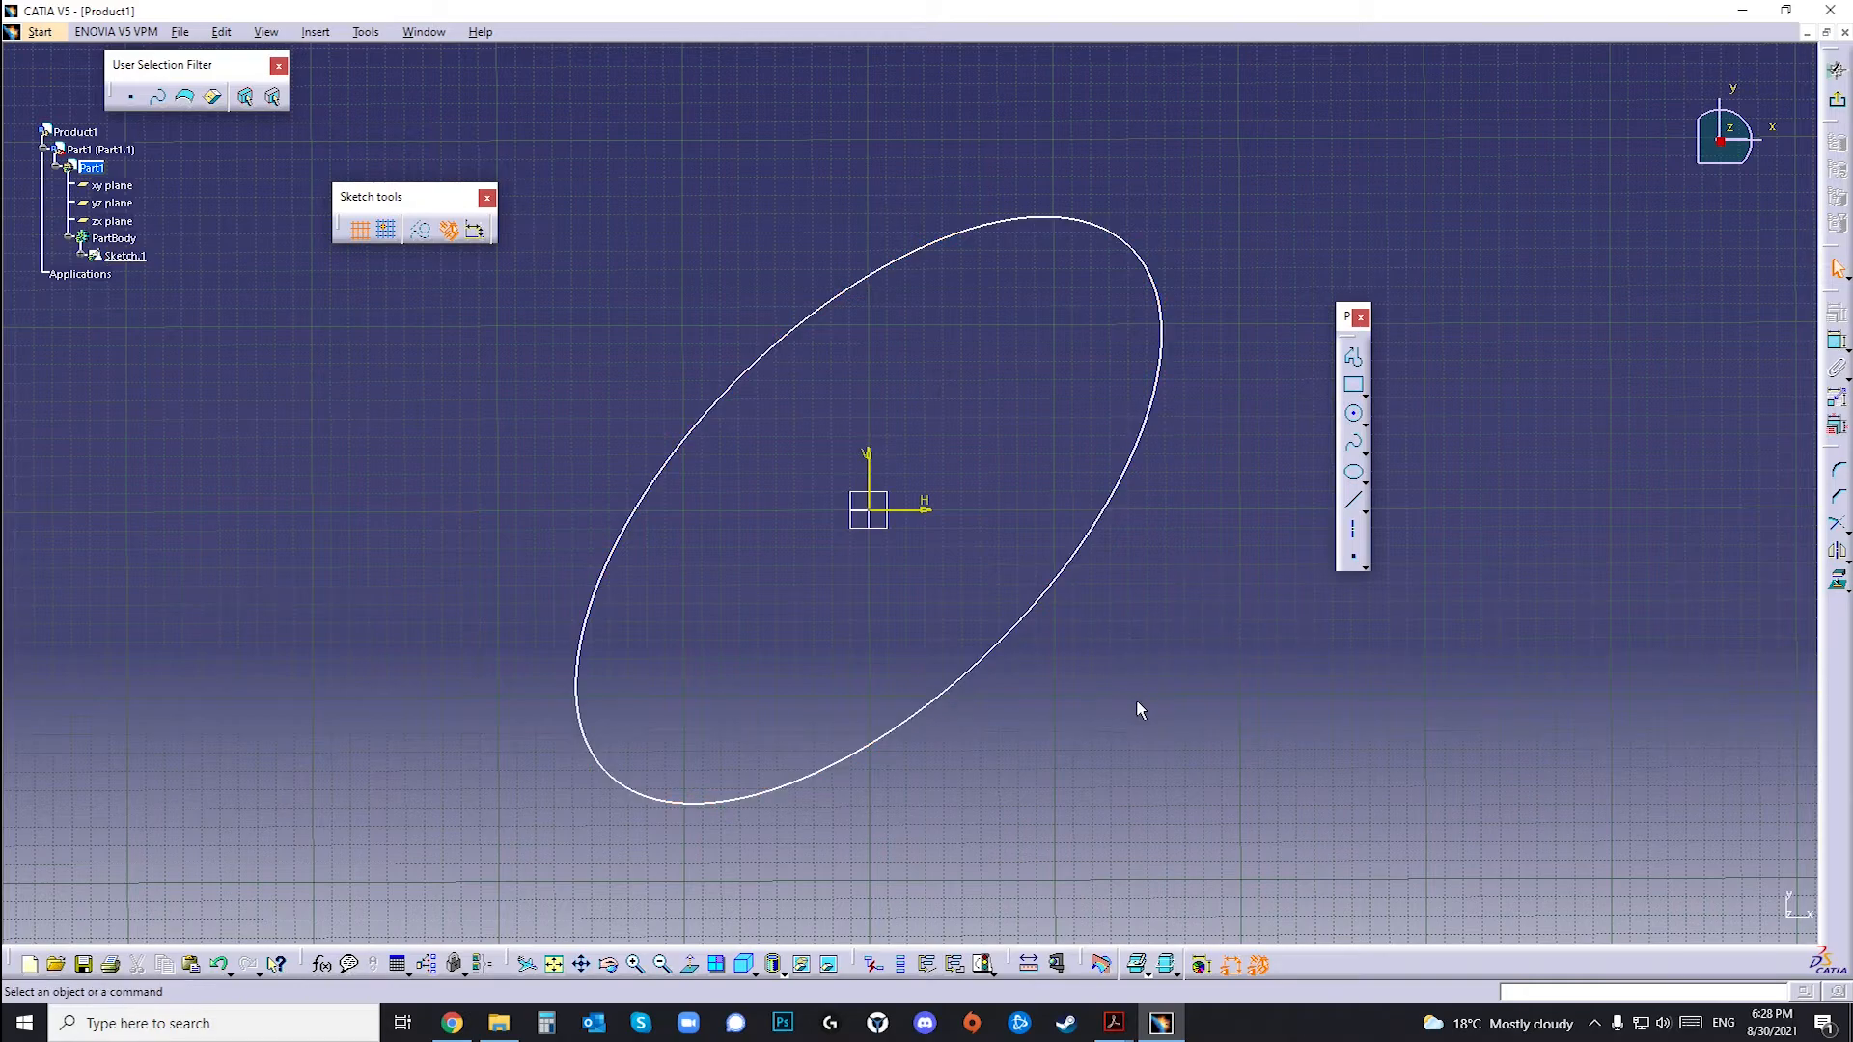
# Step: Delete the ellipse from the sketch
pyautogui.moveTo(1179, 642); pyautogui.dragTo(1116, 566, button='middle')
pyautogui.click(723, 303)
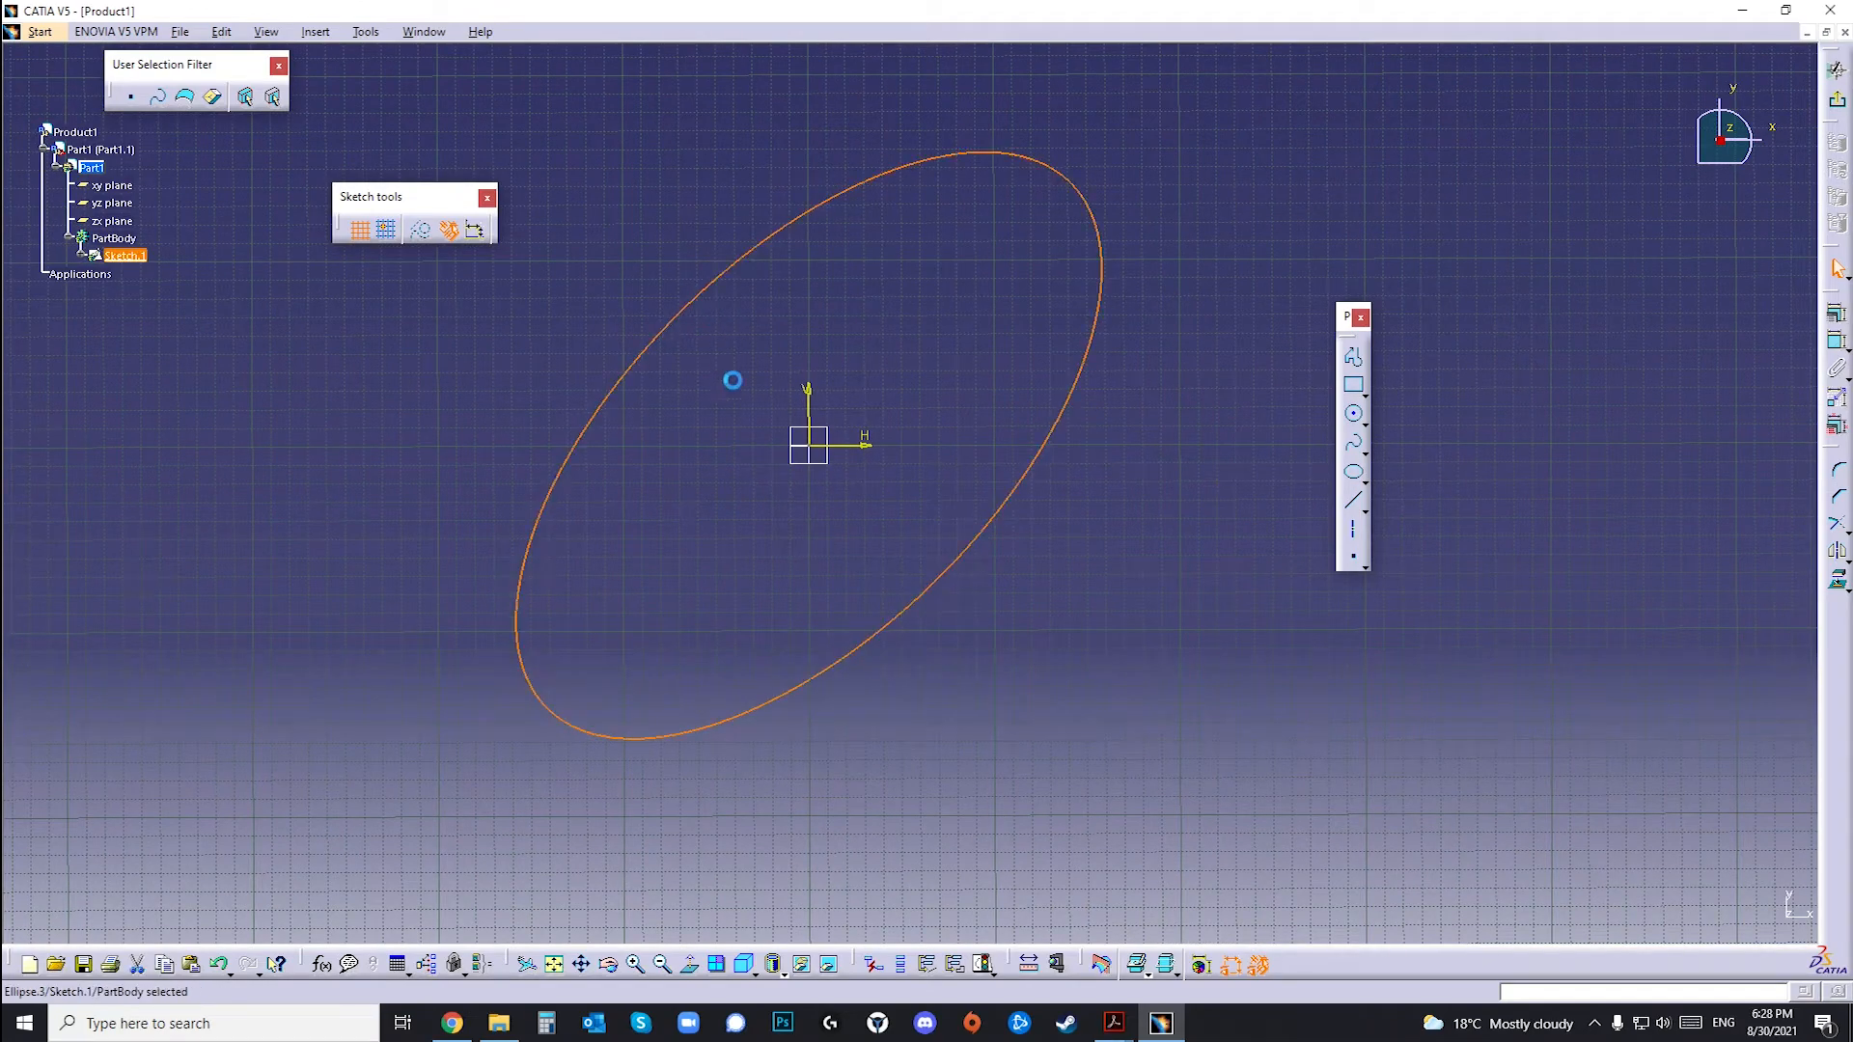
pyautogui.press('Delete')
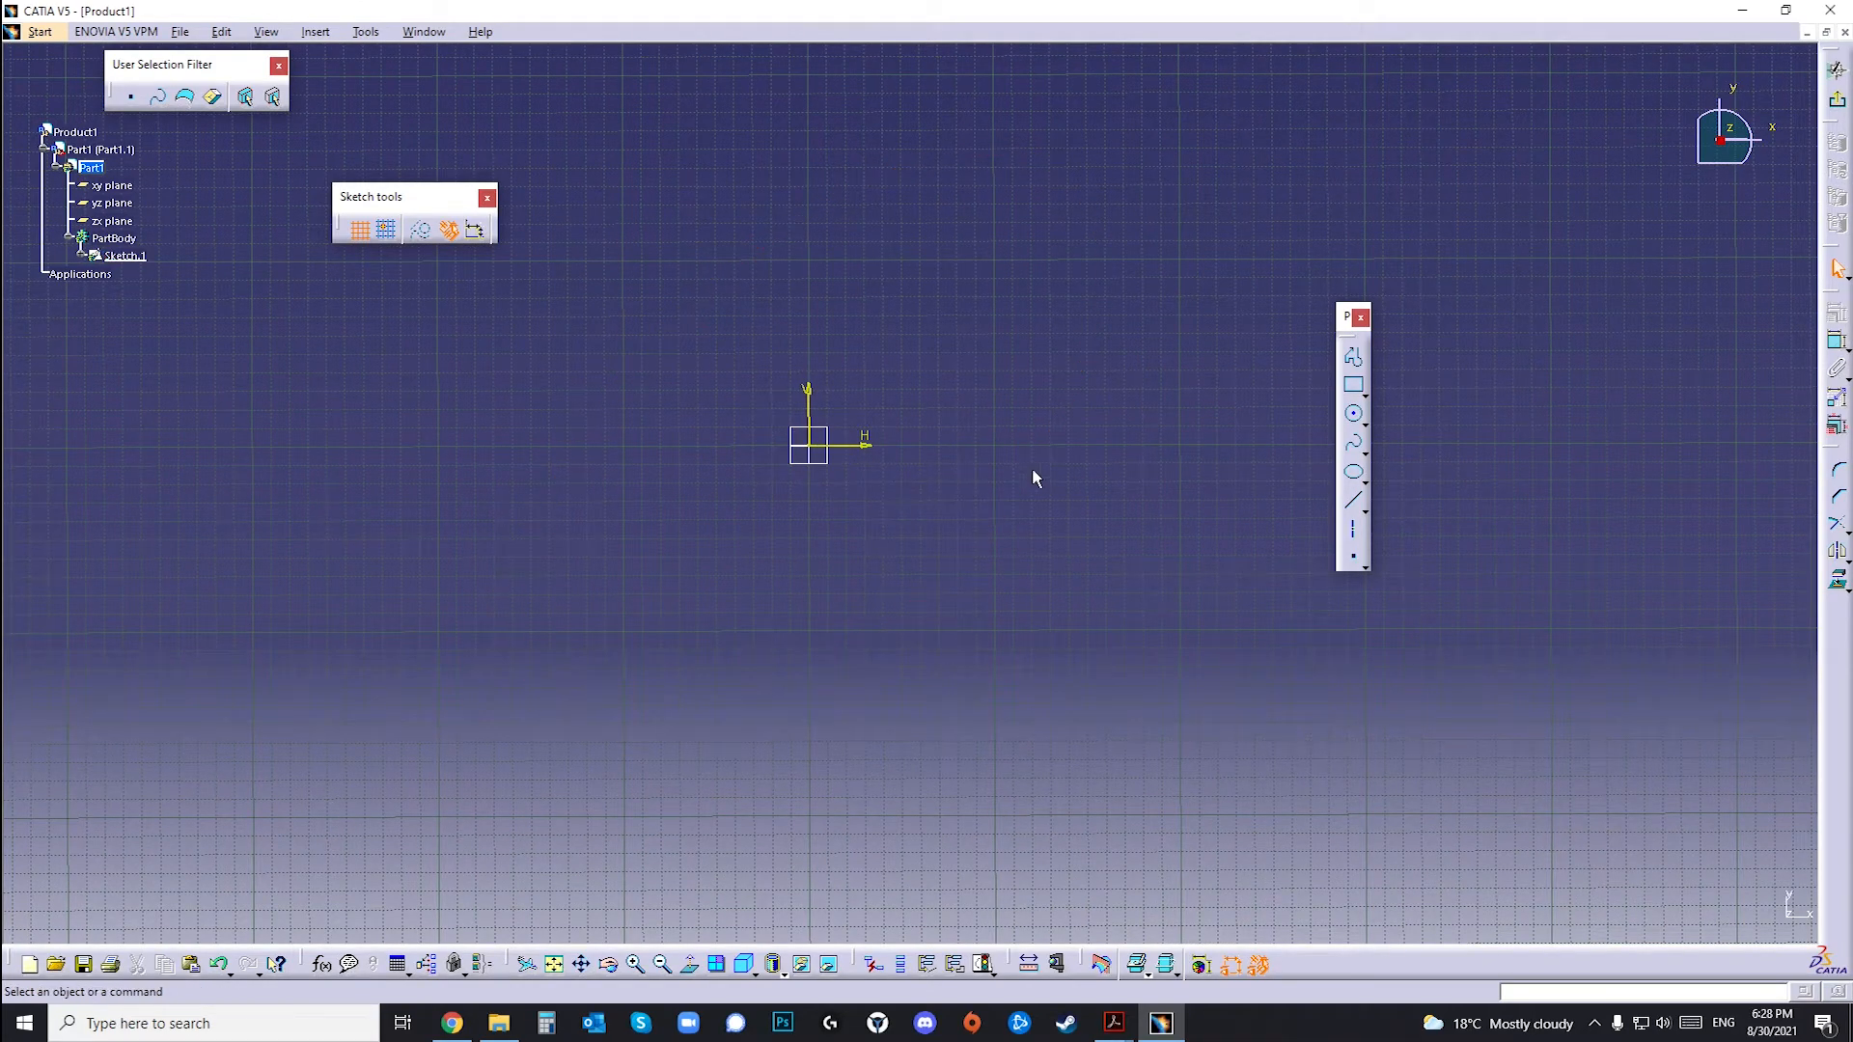
# Step: Start a line with its start point at H 100 mm, V 100 mm
pyautogui.click(1356, 502)
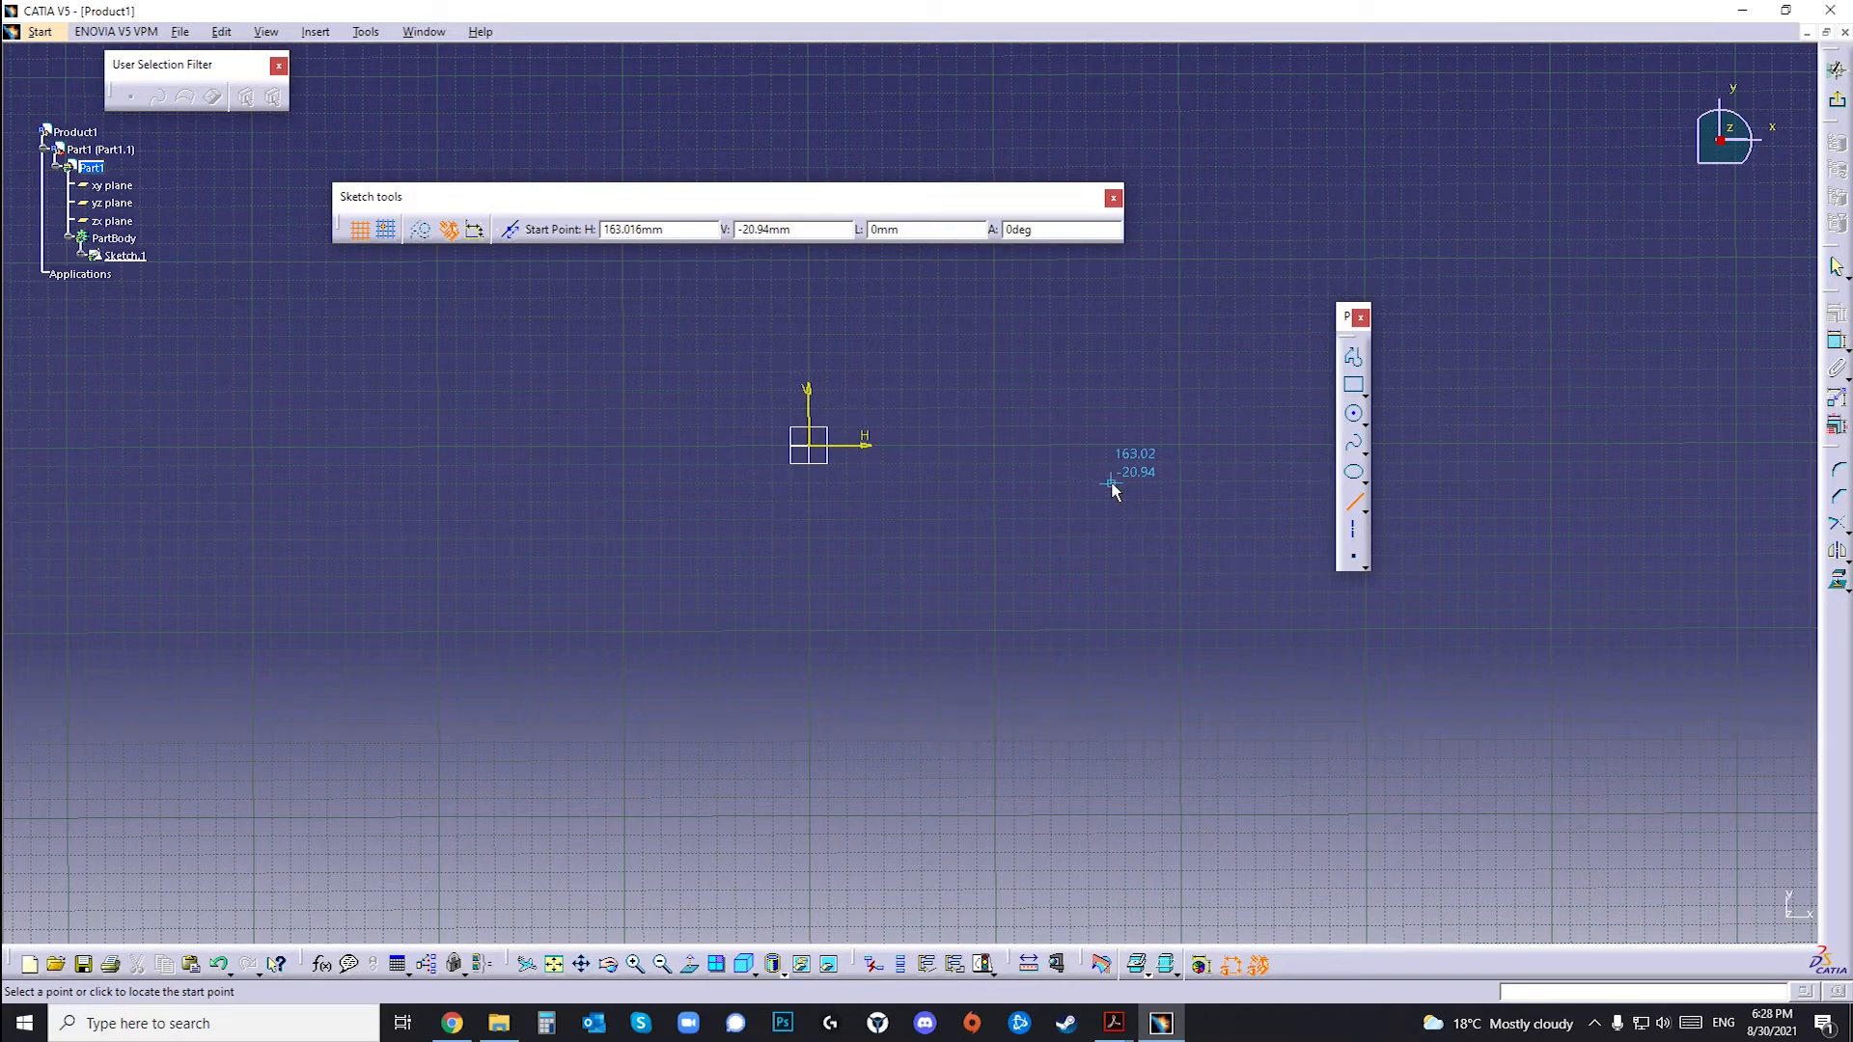
pyautogui.doubleClick(690, 235)
pyautogui.press('BackSpace')
pyautogui.write('100')
pyautogui.press('Tab')
pyautogui.write('100')
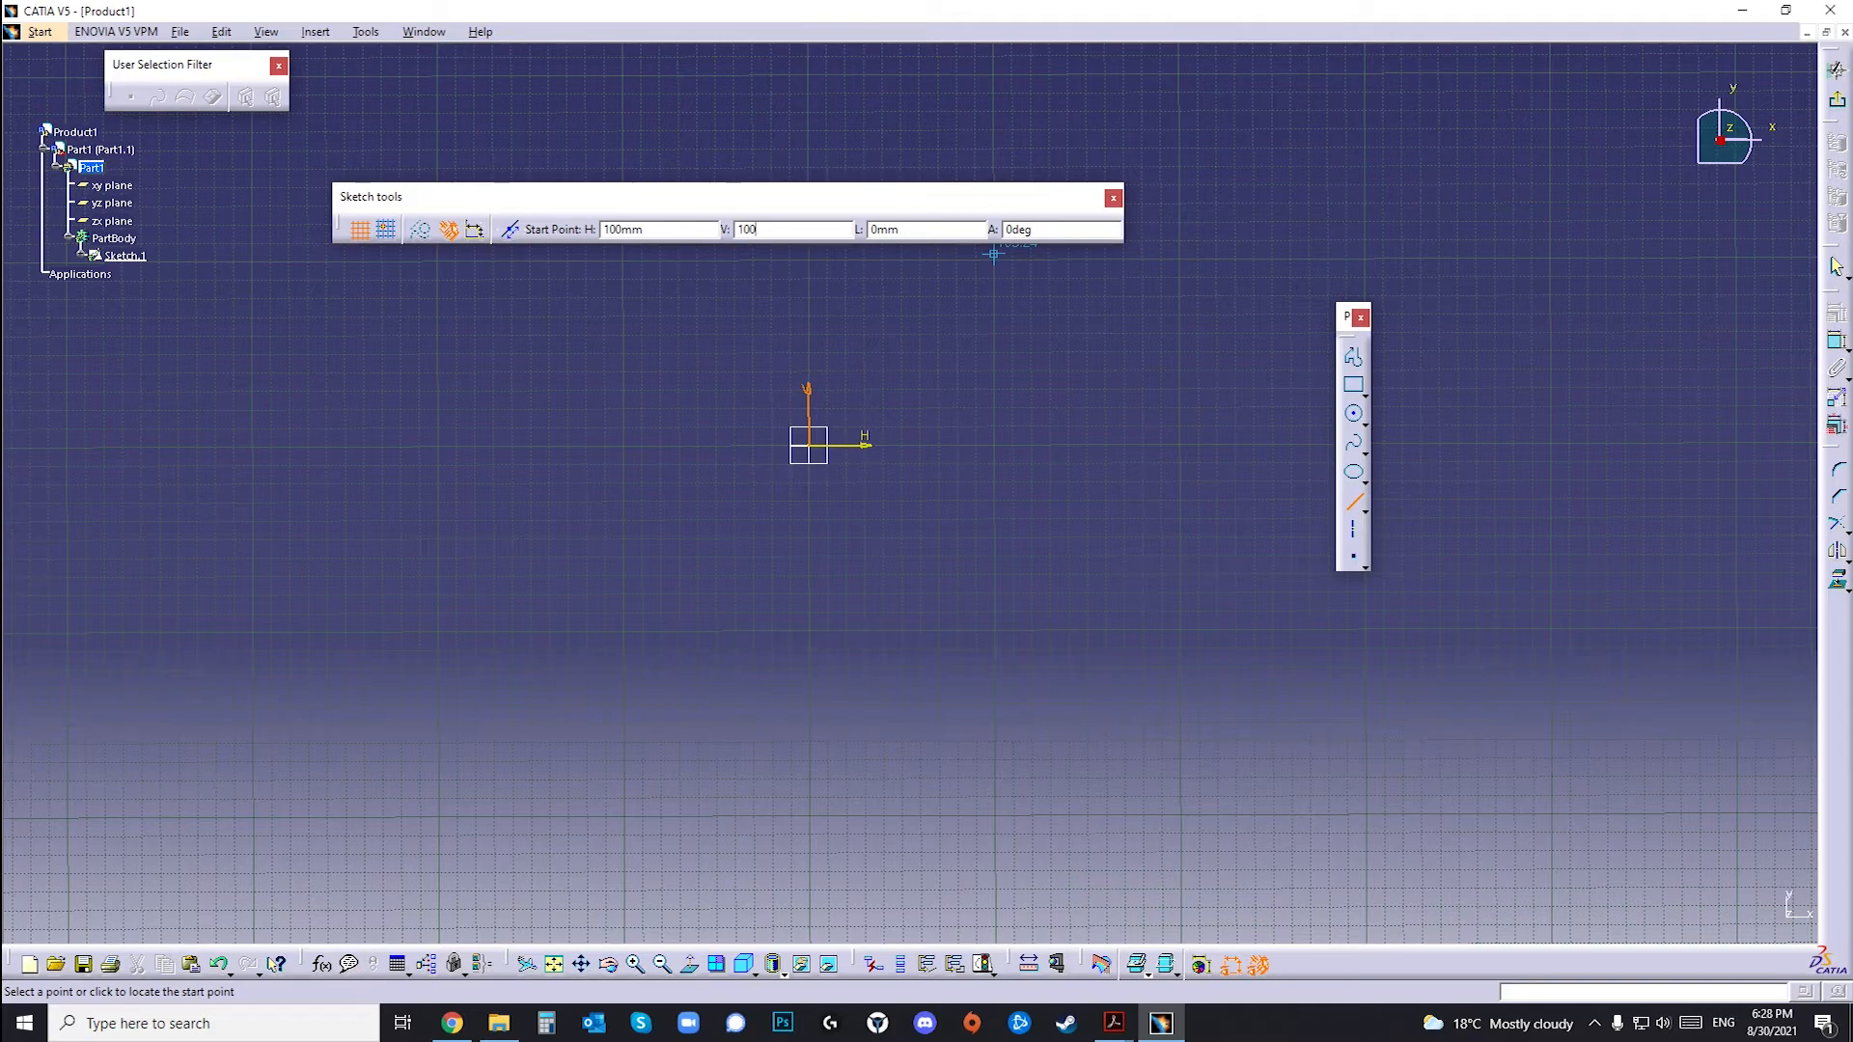
pyautogui.press('Return')
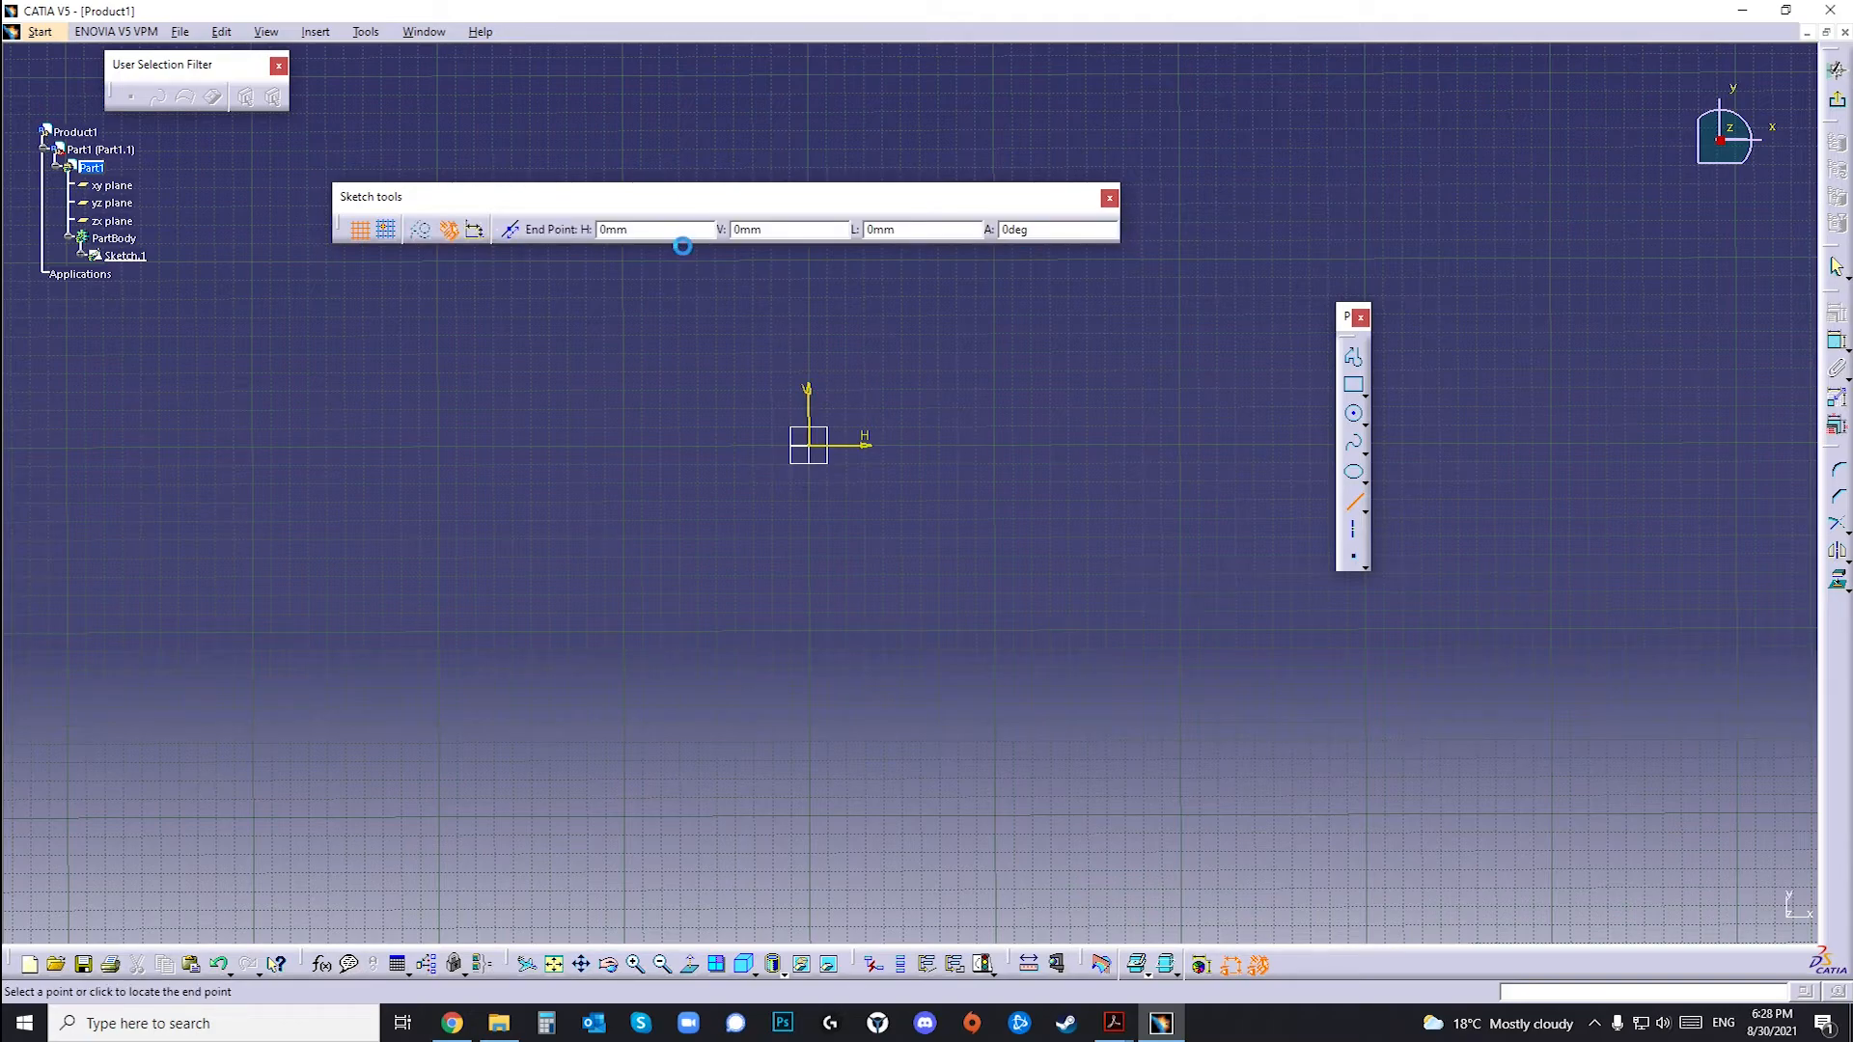
# Step: Finish the line by entering end point H 100 mm, V 100 mm and a length of 60 mm
pyautogui.write('100')
pyautogui.press('Tab')
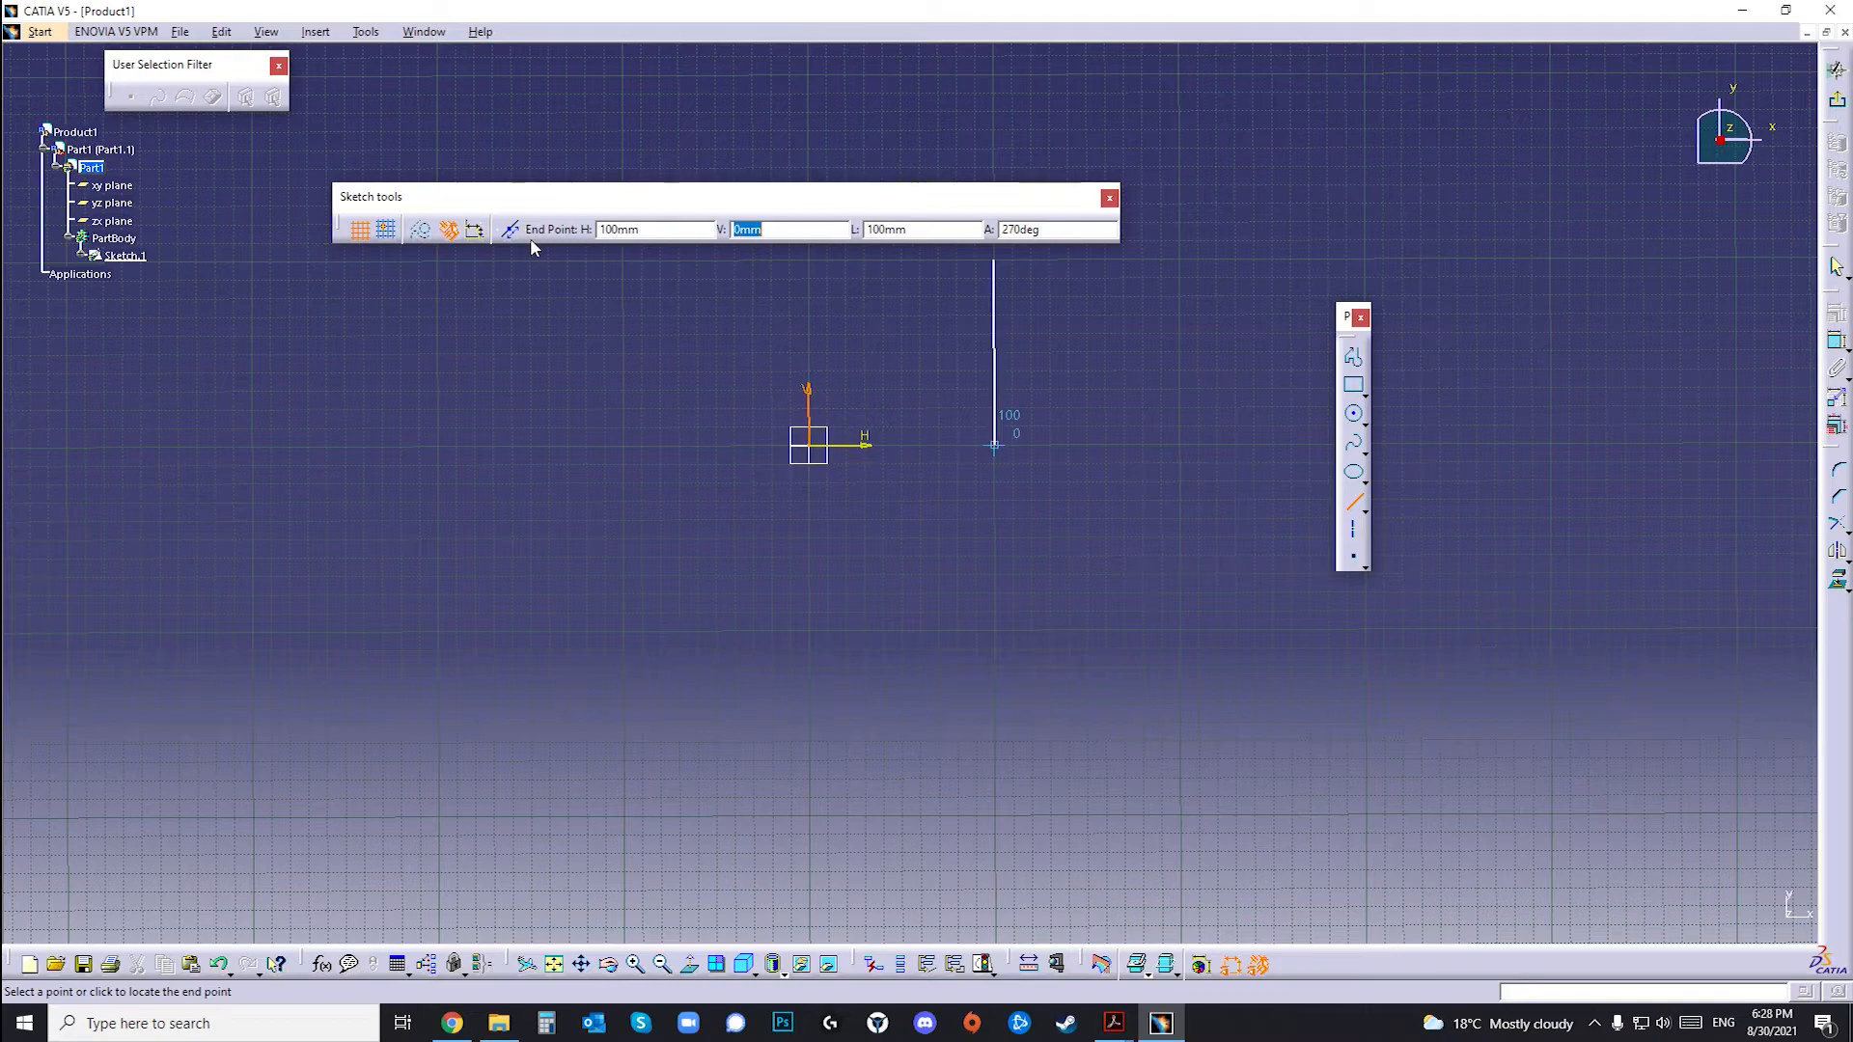
pyautogui.write('100')
pyautogui.press('Tab')
pyautogui.write('60')
pyautogui.press('Return')
# Step: Delete the drawn line from the sketch
pyautogui.moveTo(1087, 299); pyautogui.dragTo(1071, 352, button='middle')
pyautogui.click(1093, 257)
pyautogui.moveTo(1092, 257); pyautogui.dragTo(903, 399)
pyautogui.press('Delete')
pyautogui.click(1353, 500)
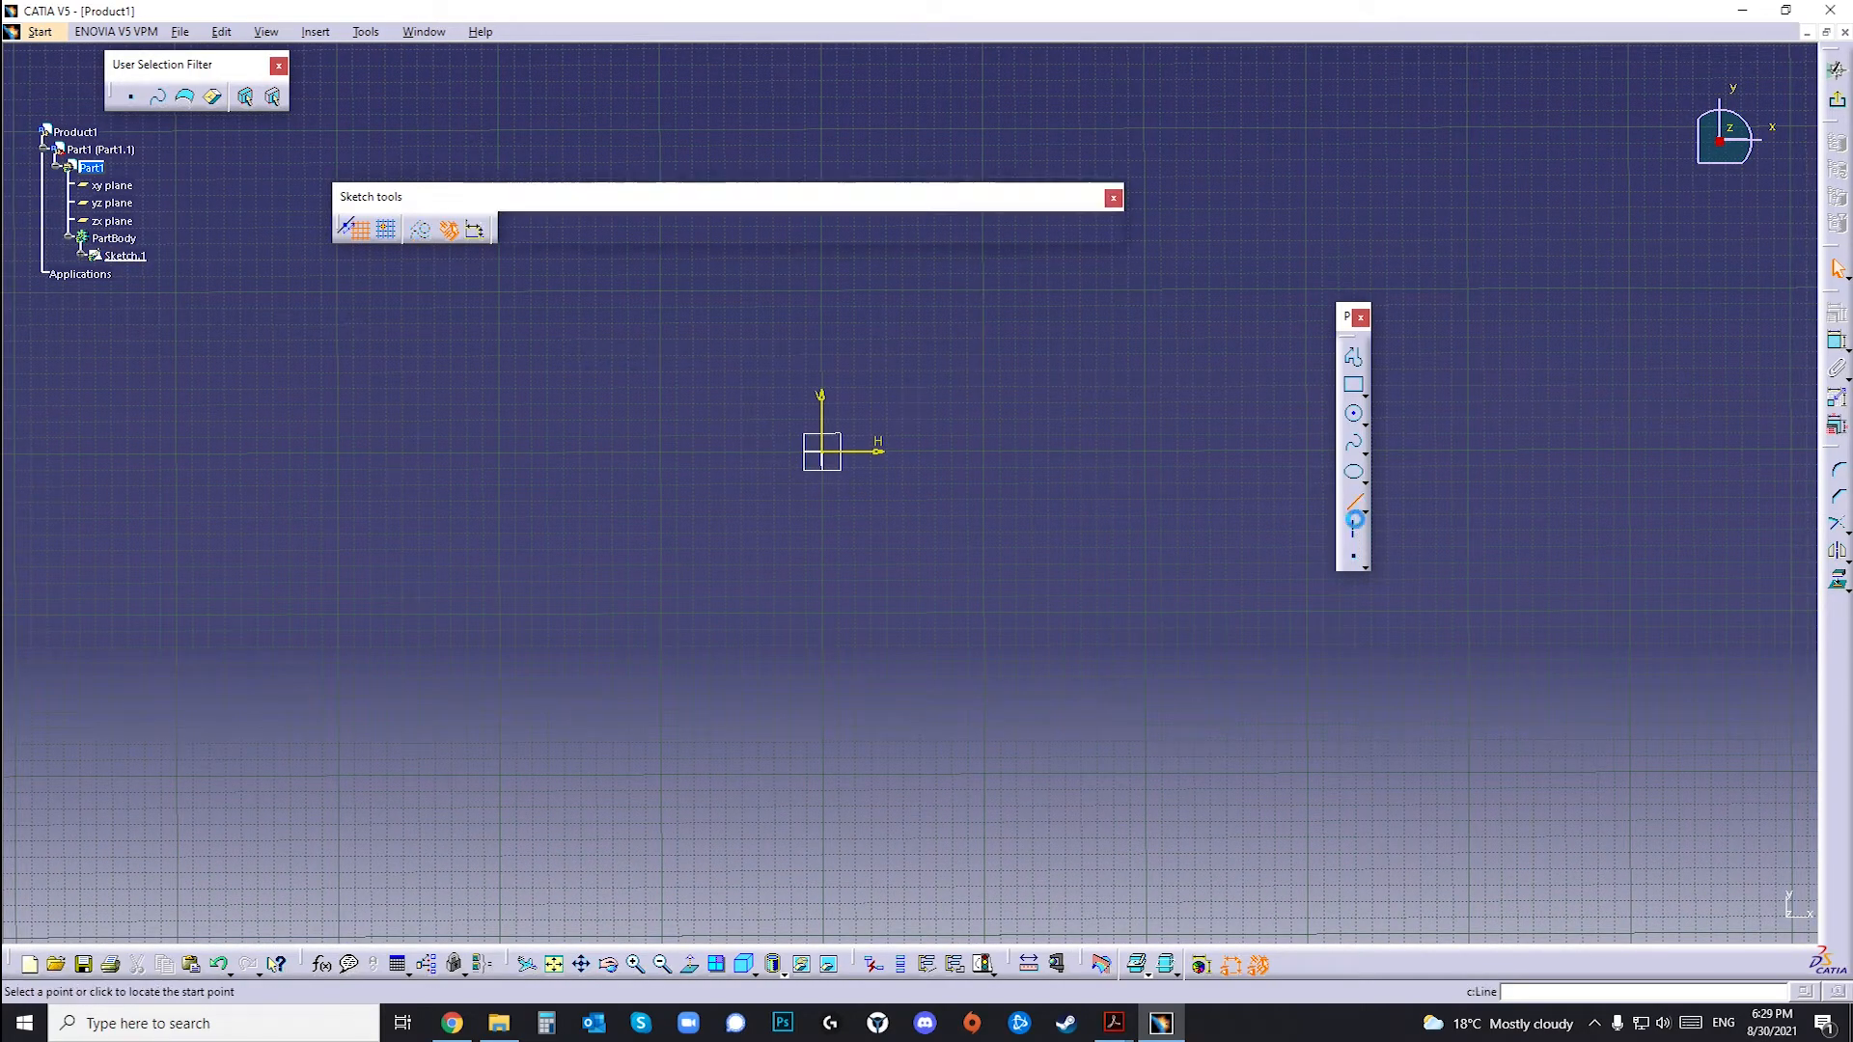
pyautogui.click(696, 234)
pyautogui.press('BackSpace')
pyautogui.write('10')
pyautogui.press('Tab')
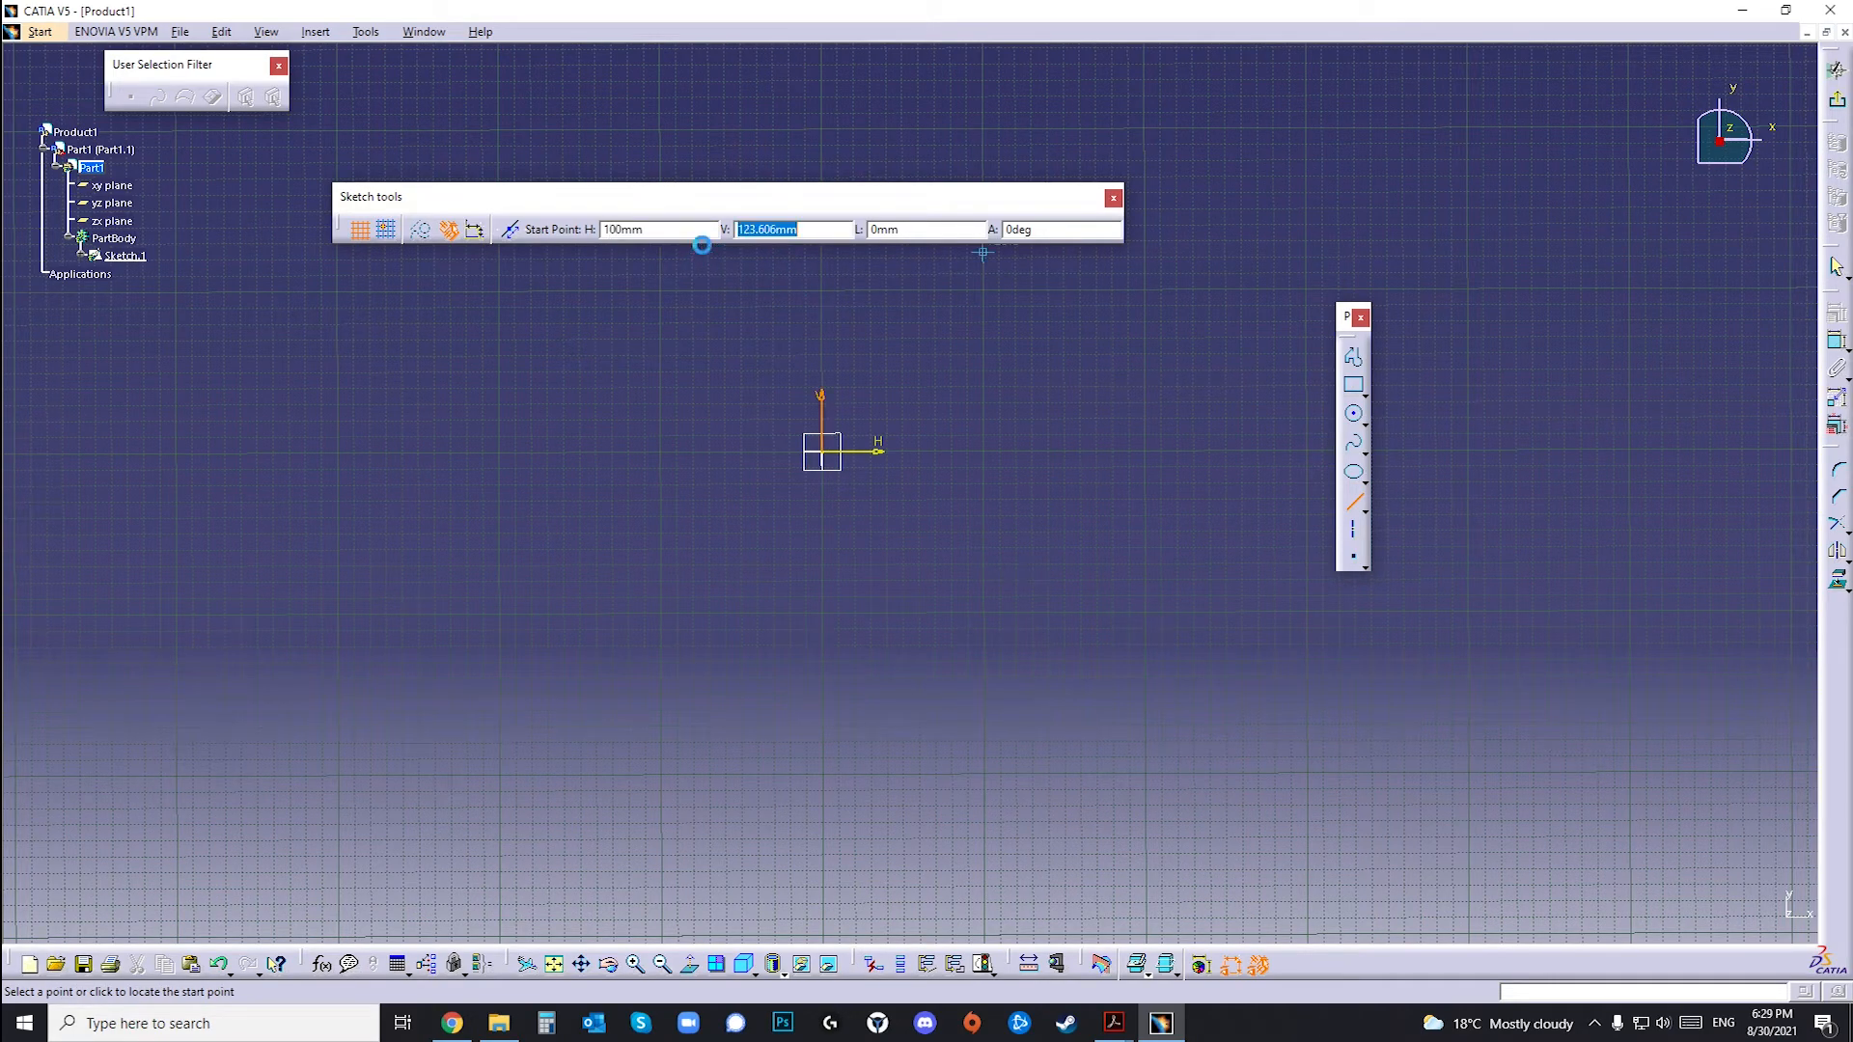
pyautogui.write('10')
pyautogui.press('Return')
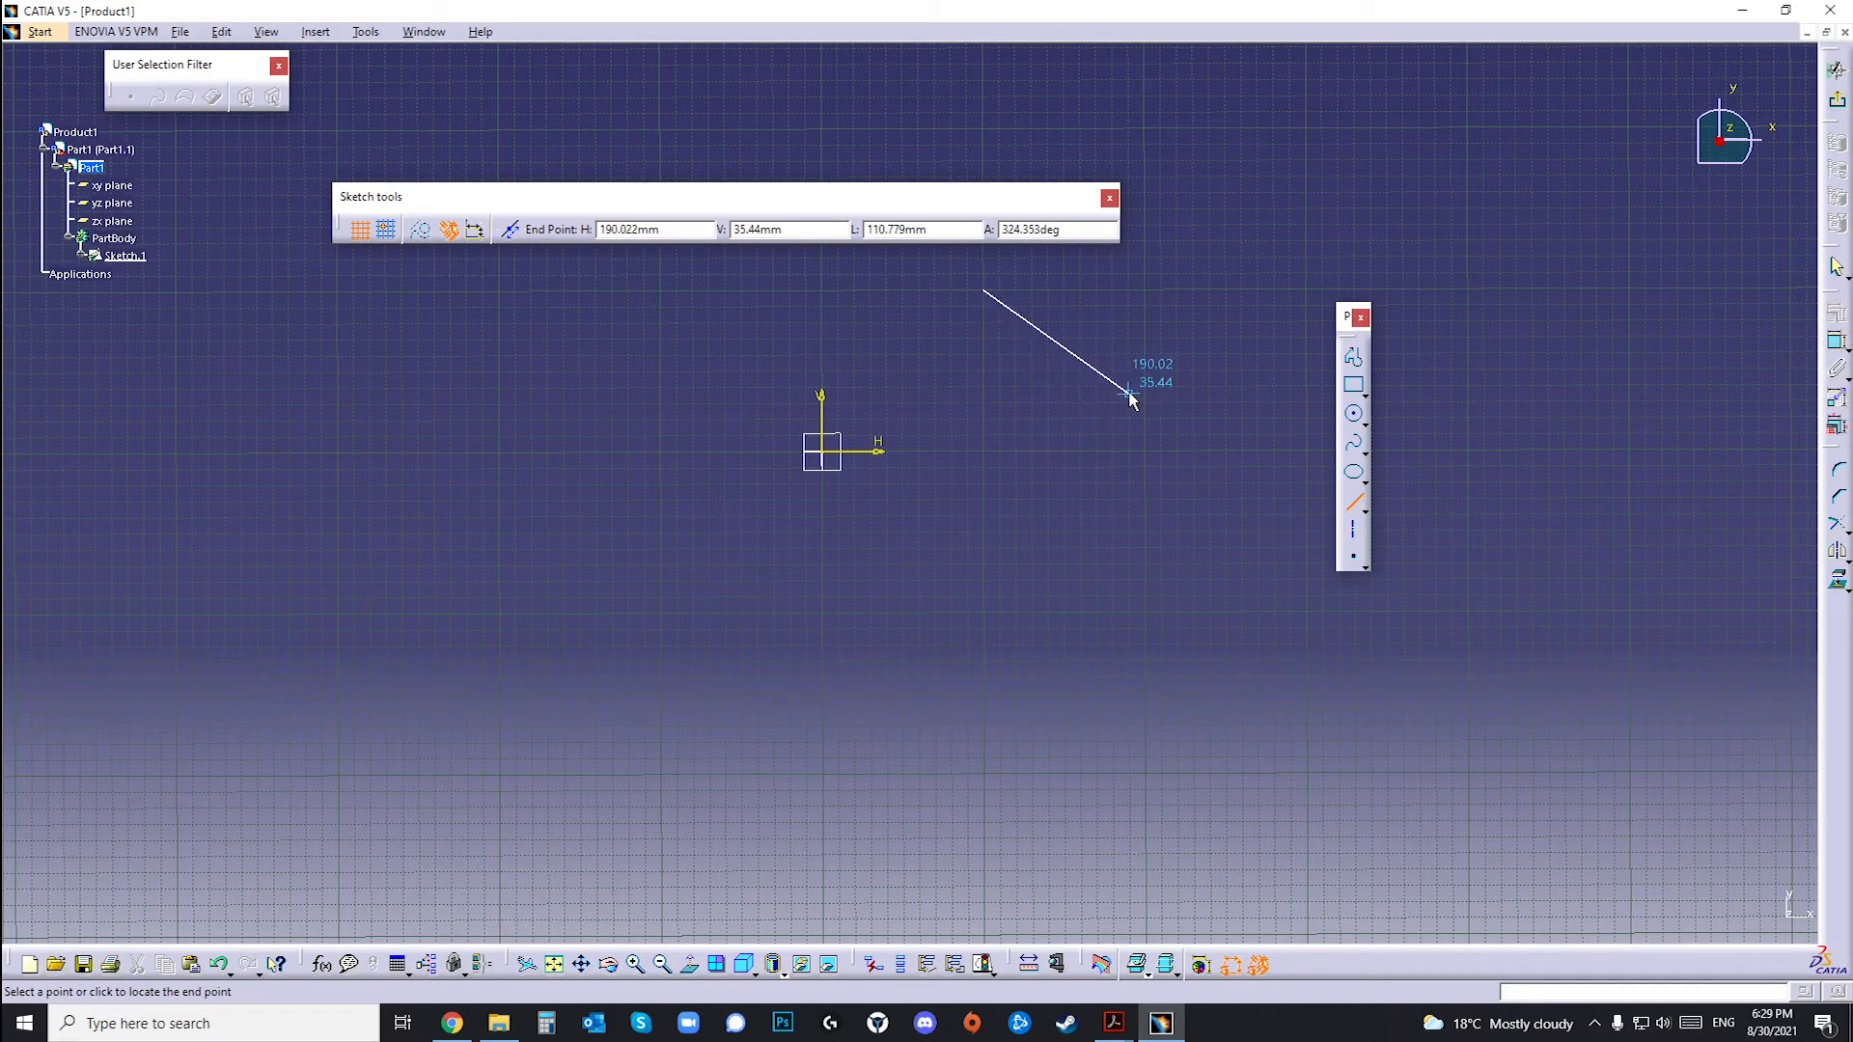
pyautogui.press('Escape')
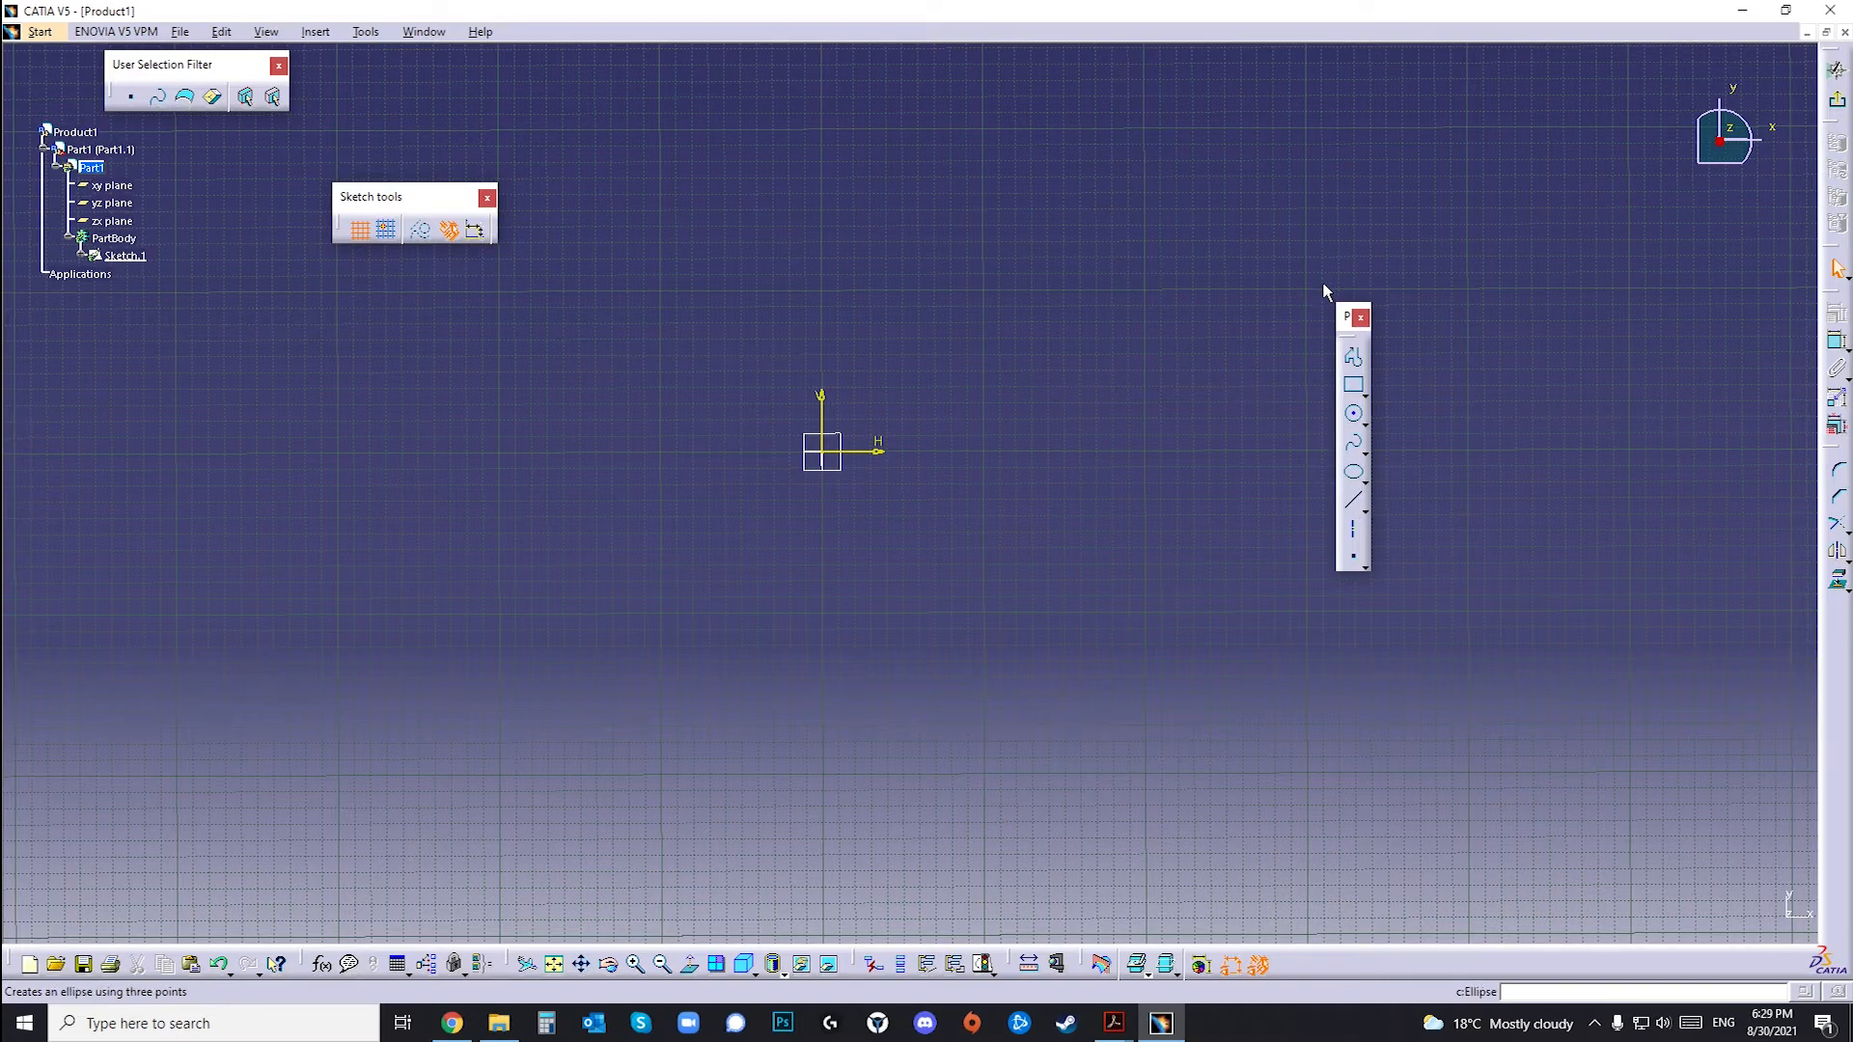
pyautogui.click(1354, 501)
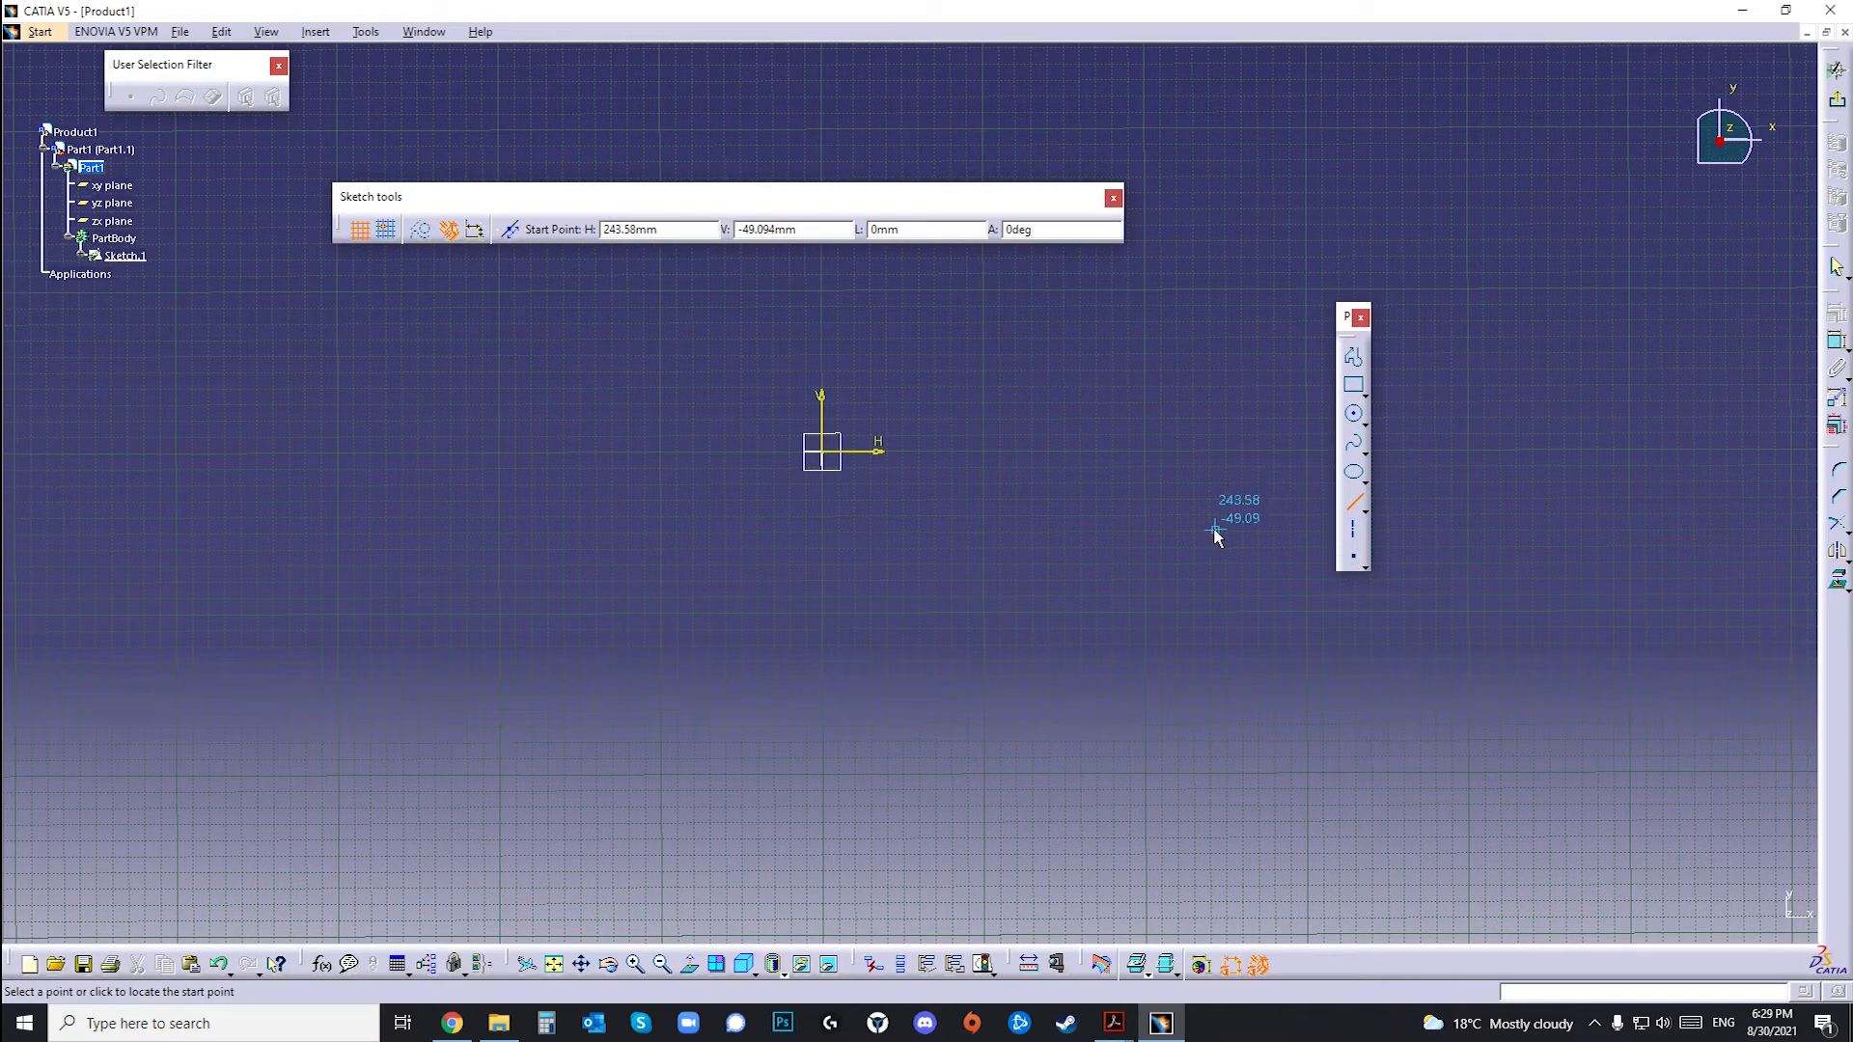
pyautogui.click(687, 233)
pyautogui.press('BackSpace')
pyautogui.write('100')
pyautogui.press('Tab')
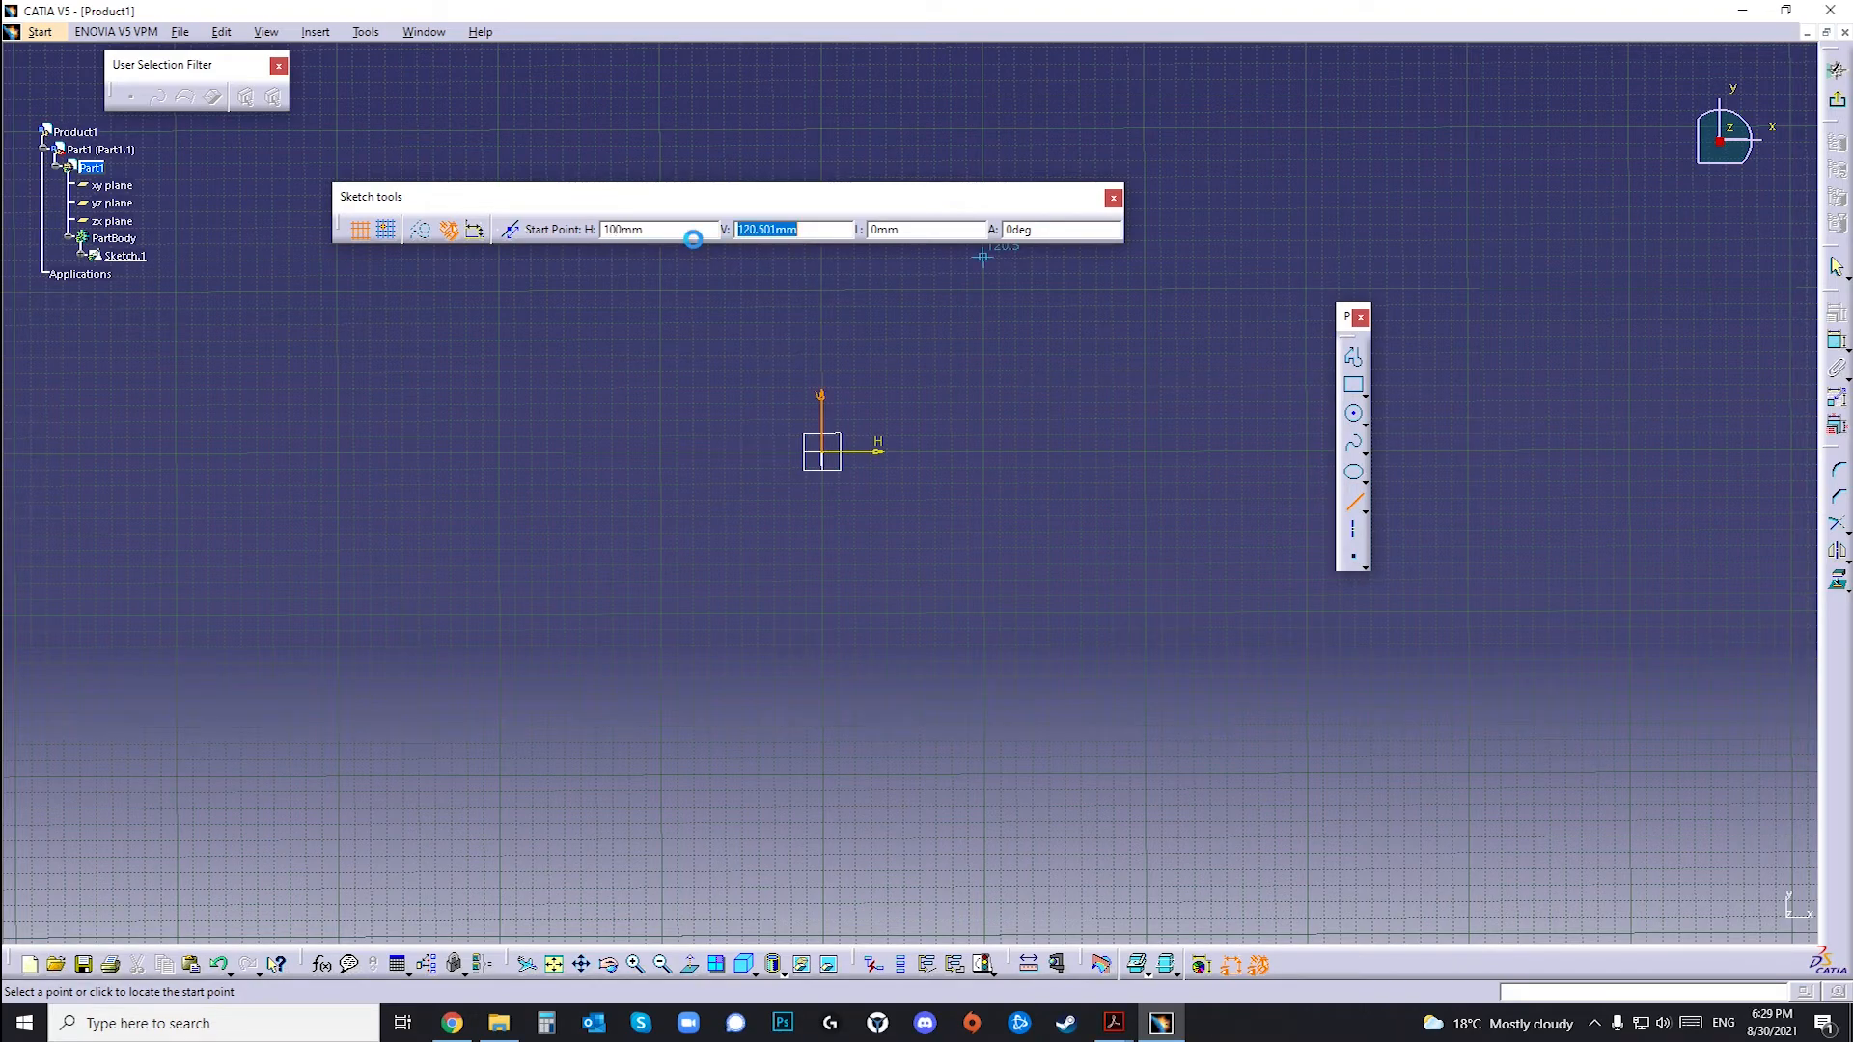
pyautogui.write('100')
pyautogui.press('Return')
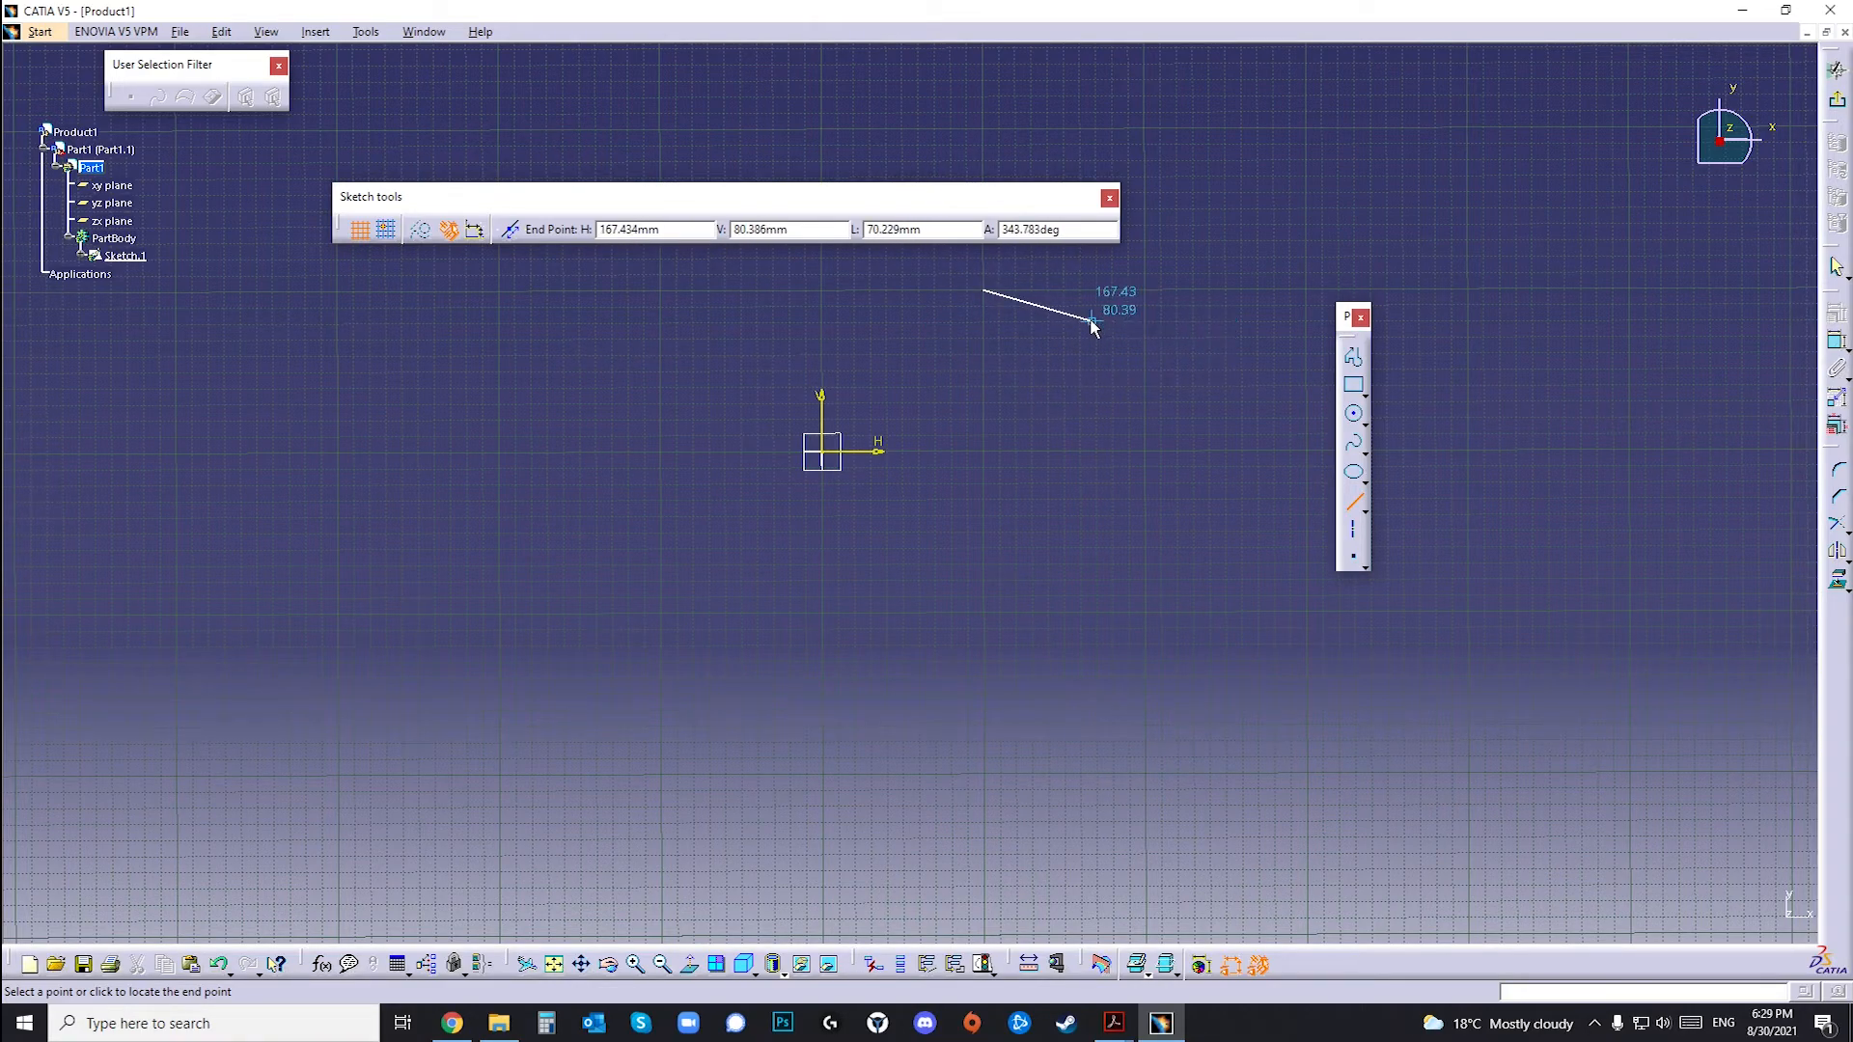
pyautogui.press('Escape')
# Step: Begin a line from H 100 mm, V 100 mm
pyautogui.click(1354, 501)
pyautogui.click(698, 229)
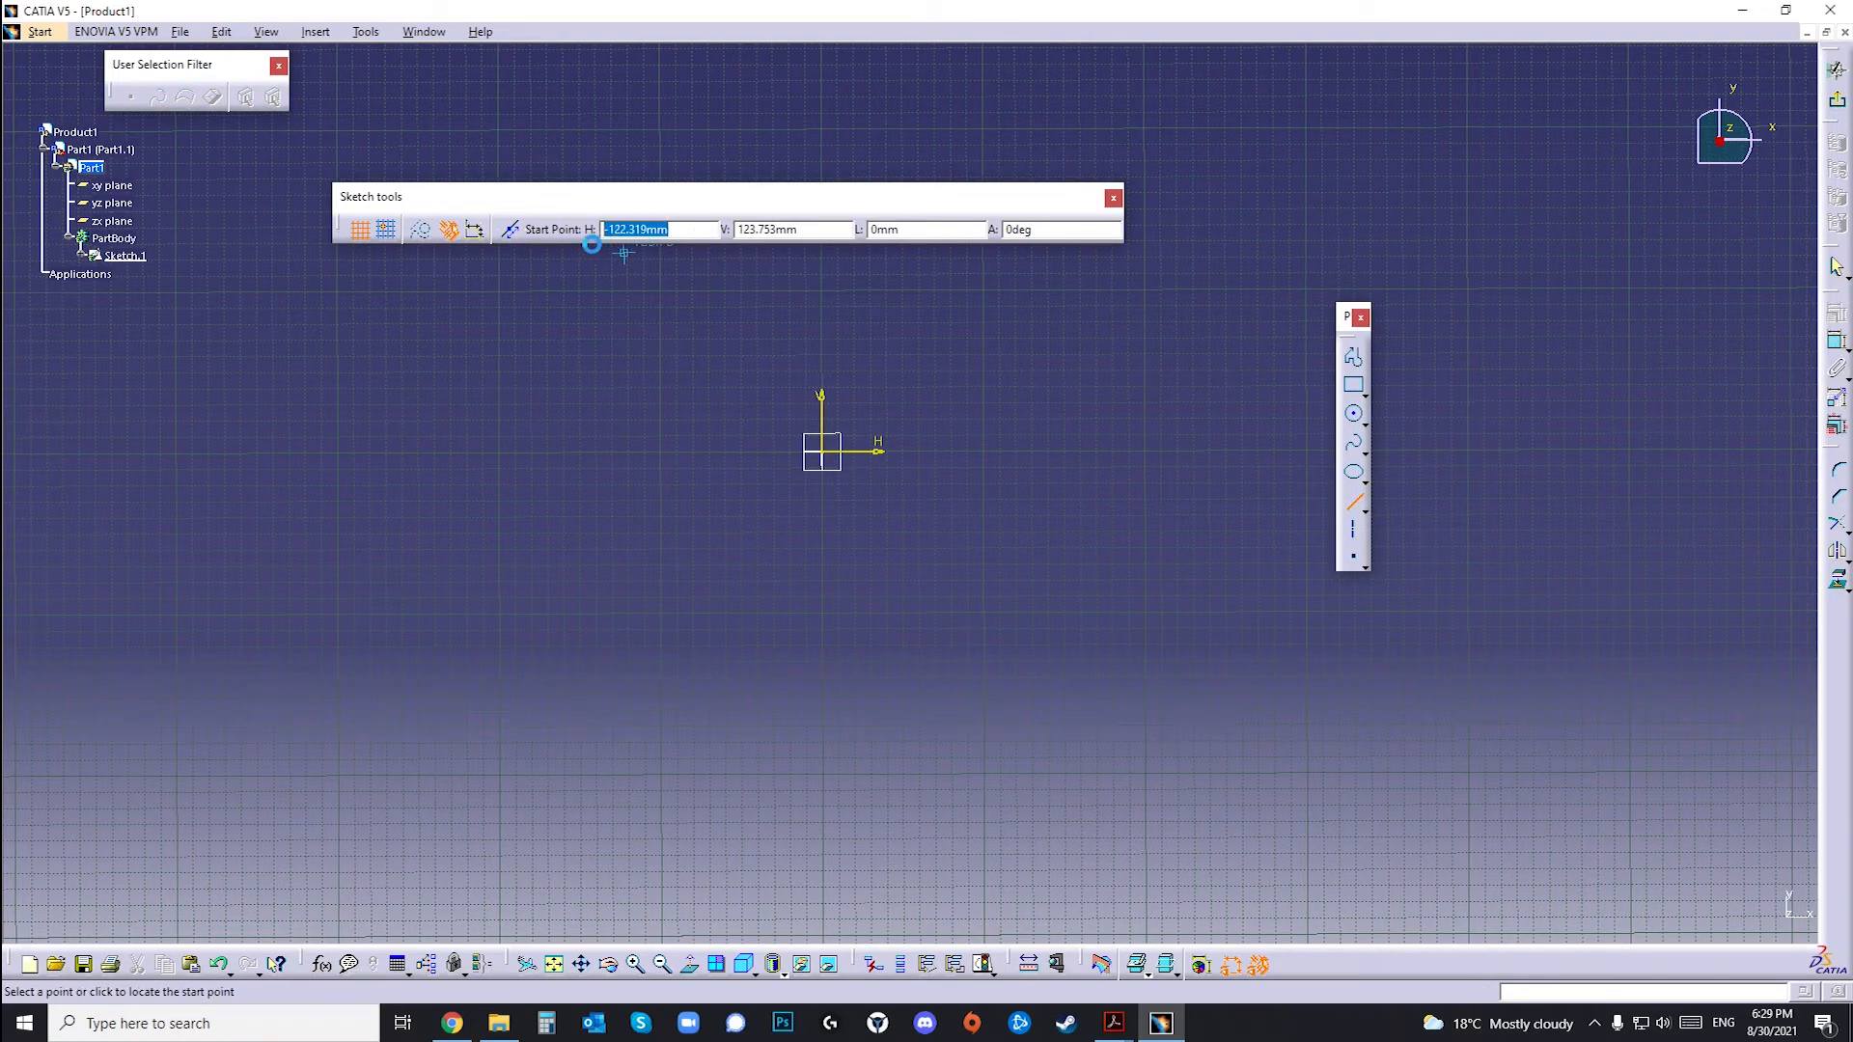
pyautogui.write('100')
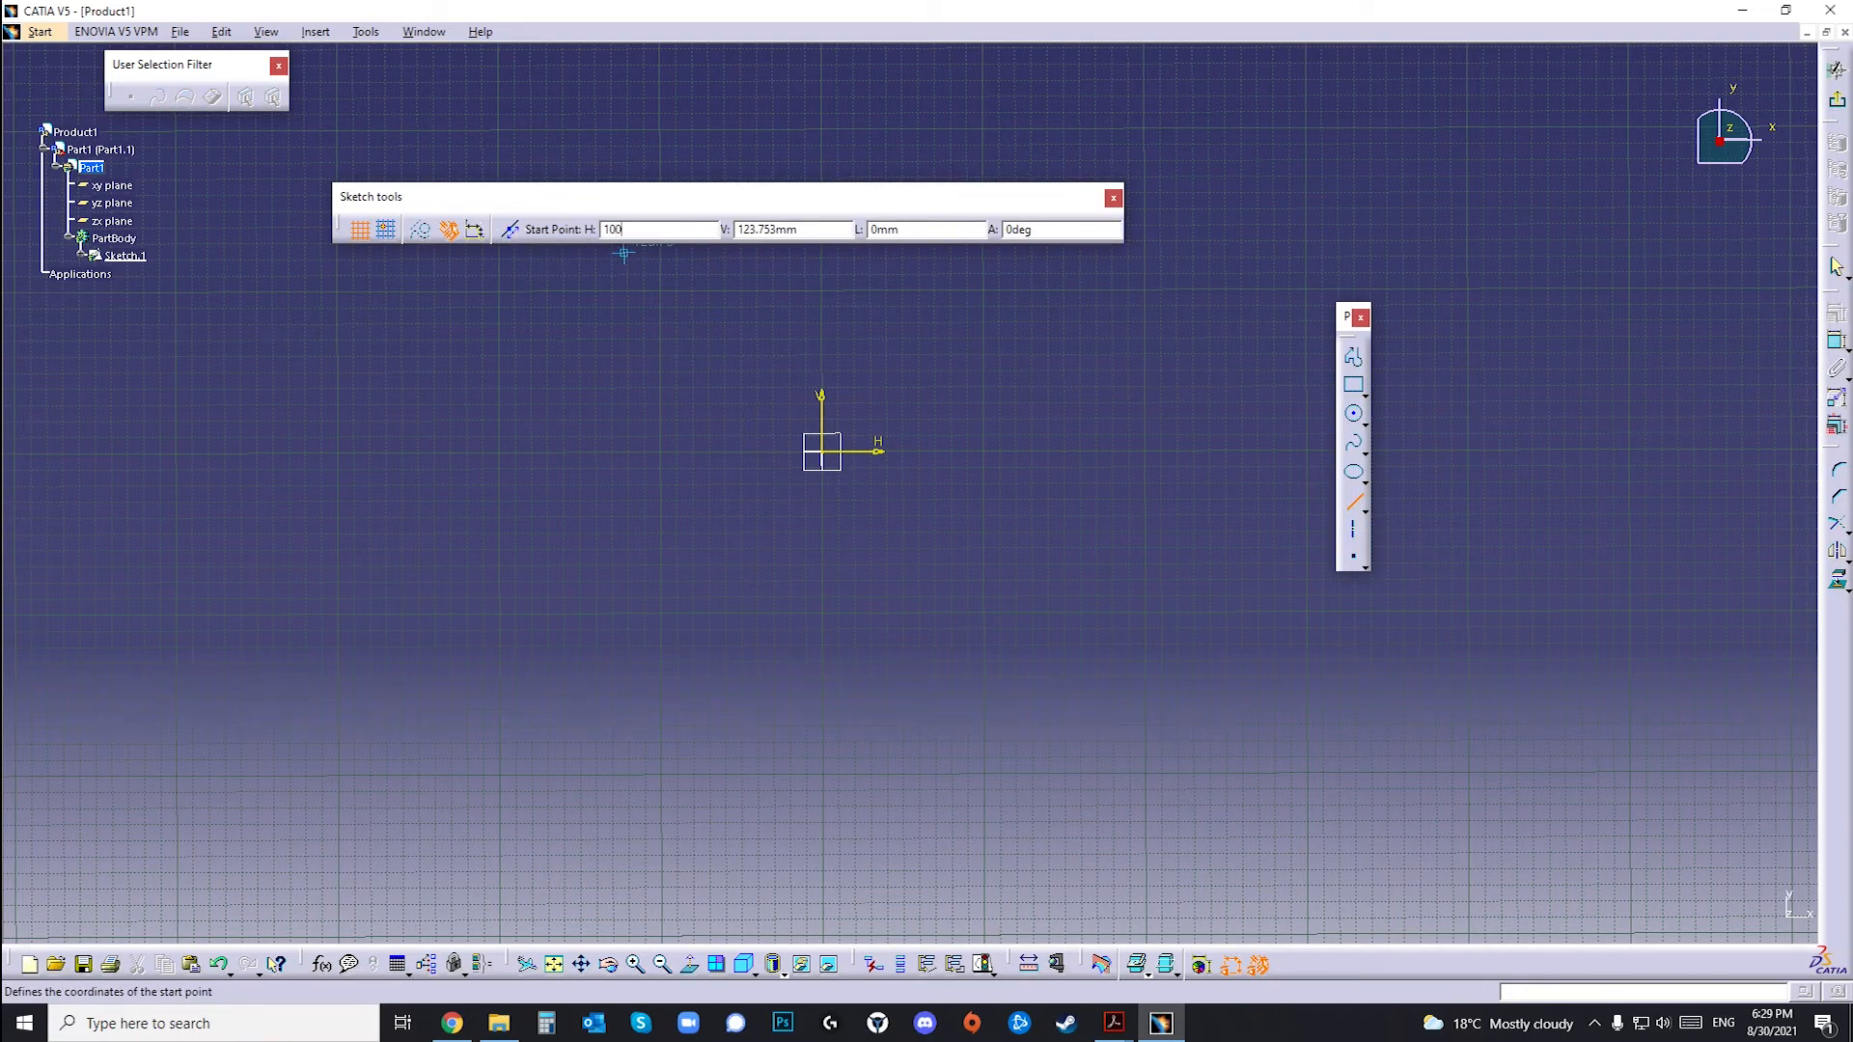
pyautogui.press('Tab')
pyautogui.write('100')
pyautogui.press('Return')
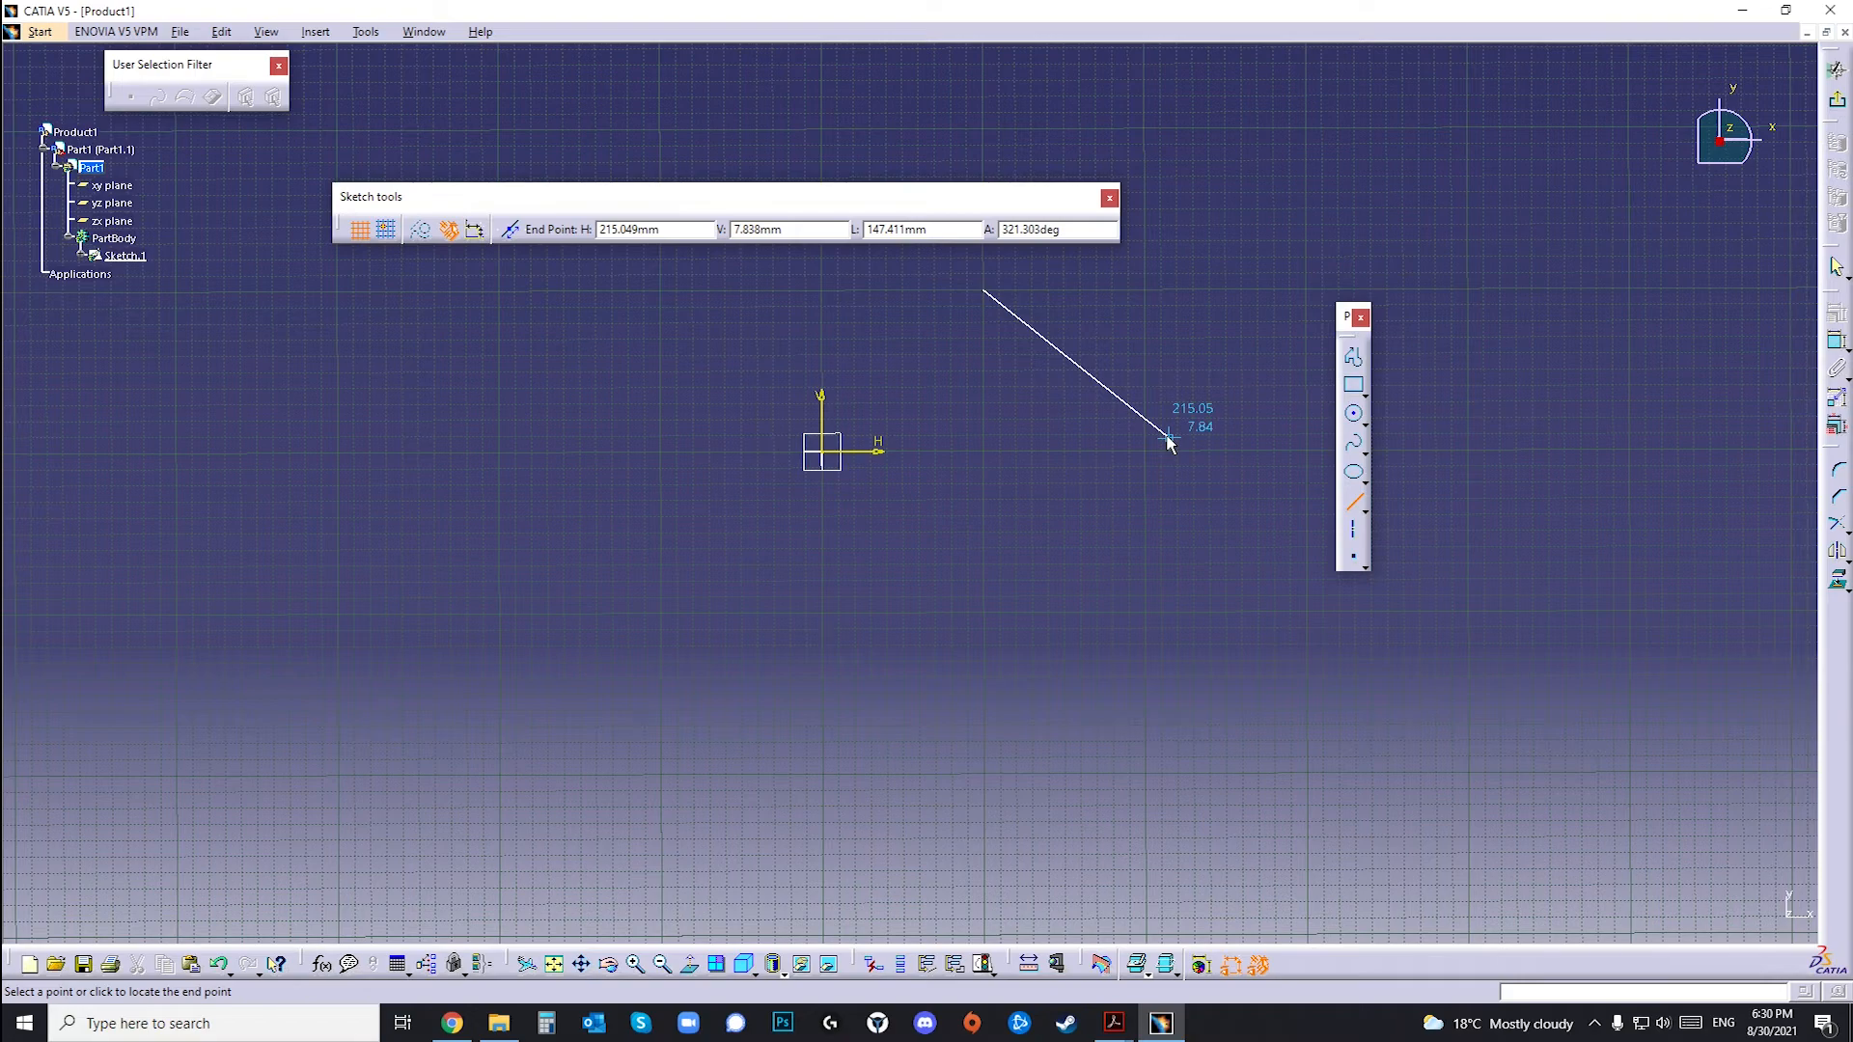
# Step: Complete the line with a length of 50 mm and an angle of 270 degrees, and deselect it
pyautogui.click(951, 236)
pyautogui.write('50')
pyautogui.click(1088, 234)
pyautogui.write('270')
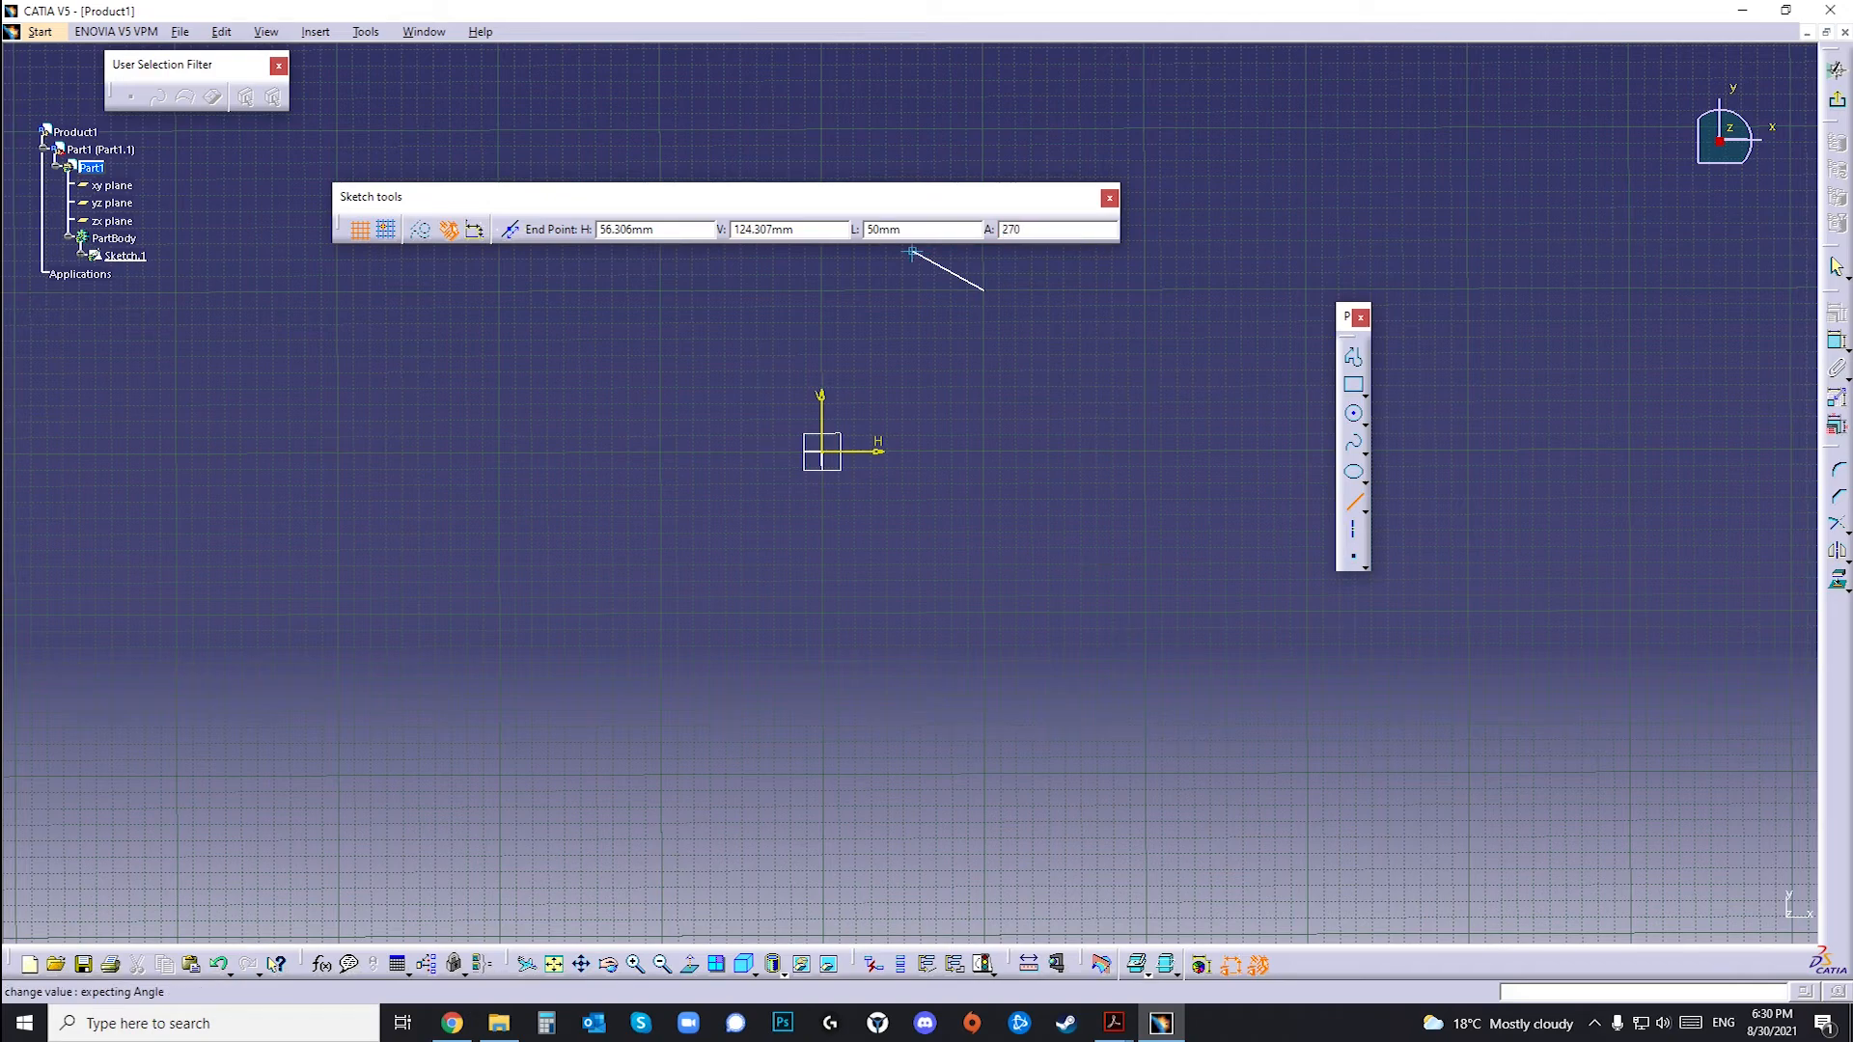
pyautogui.press('Return')
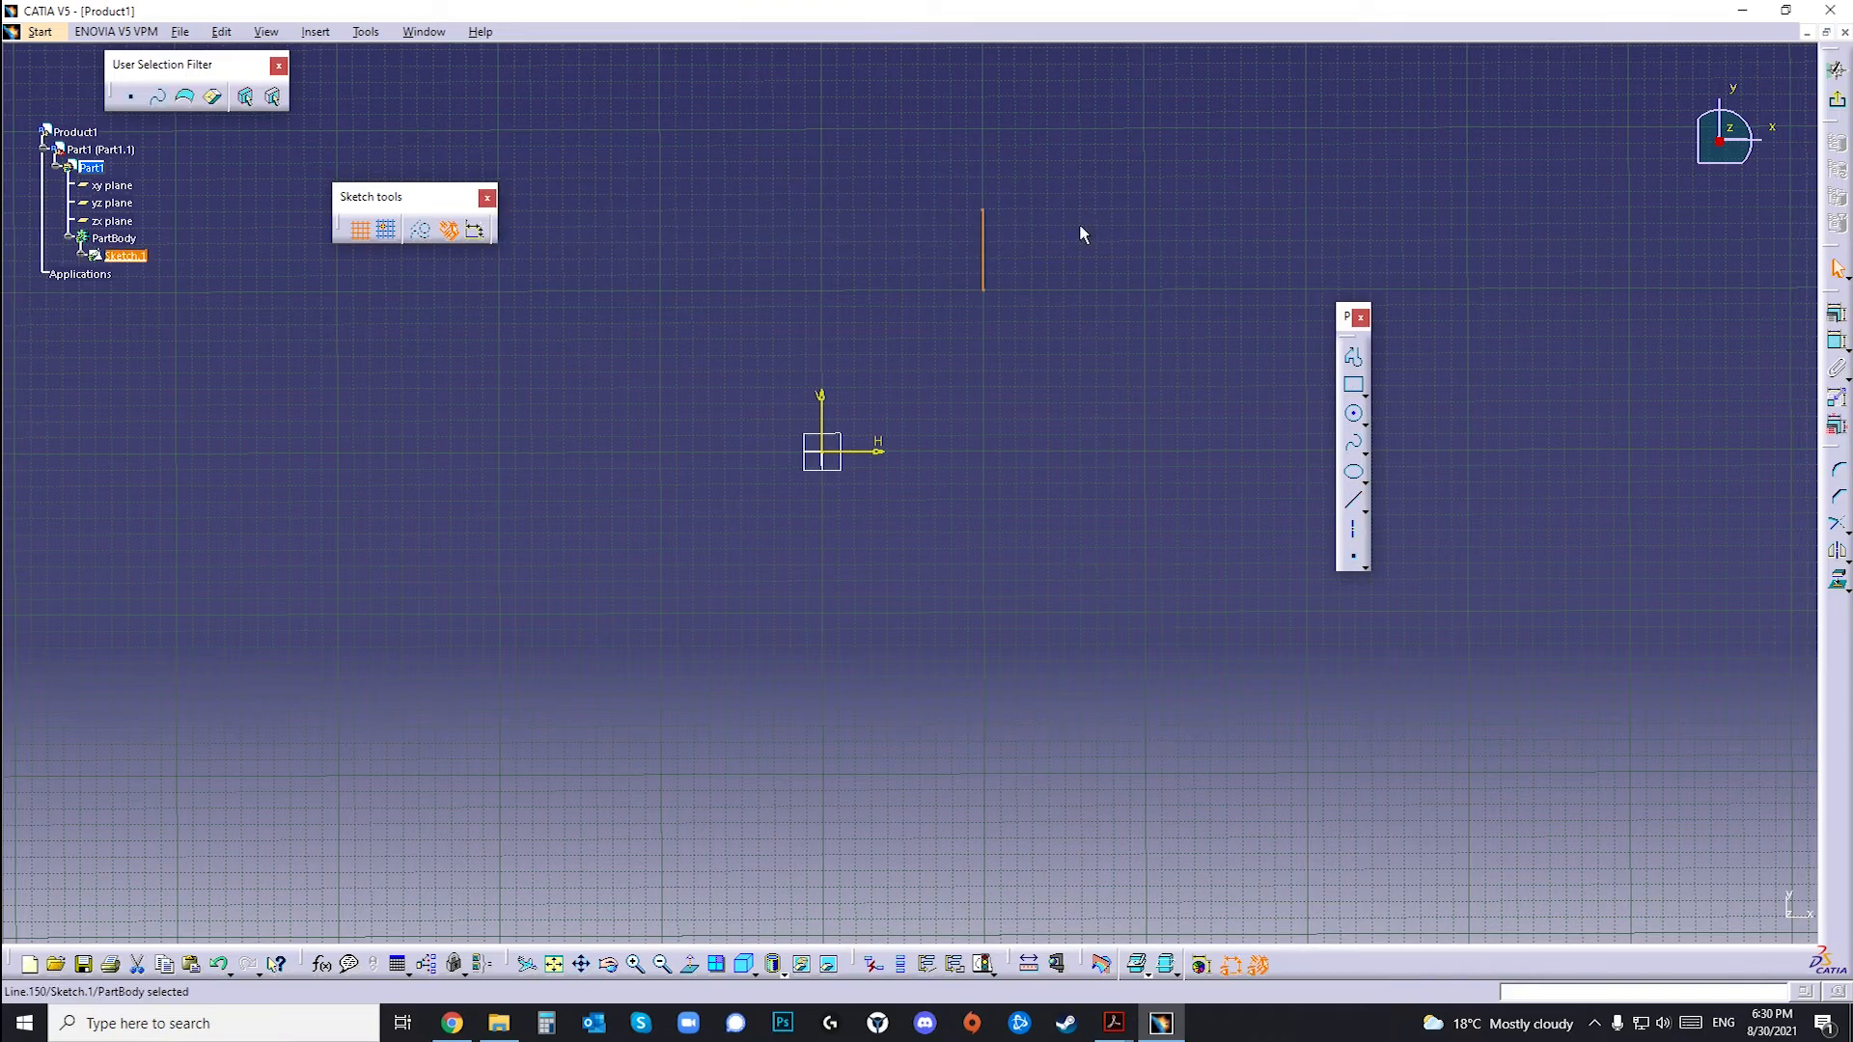
pyautogui.click(1073, 279)
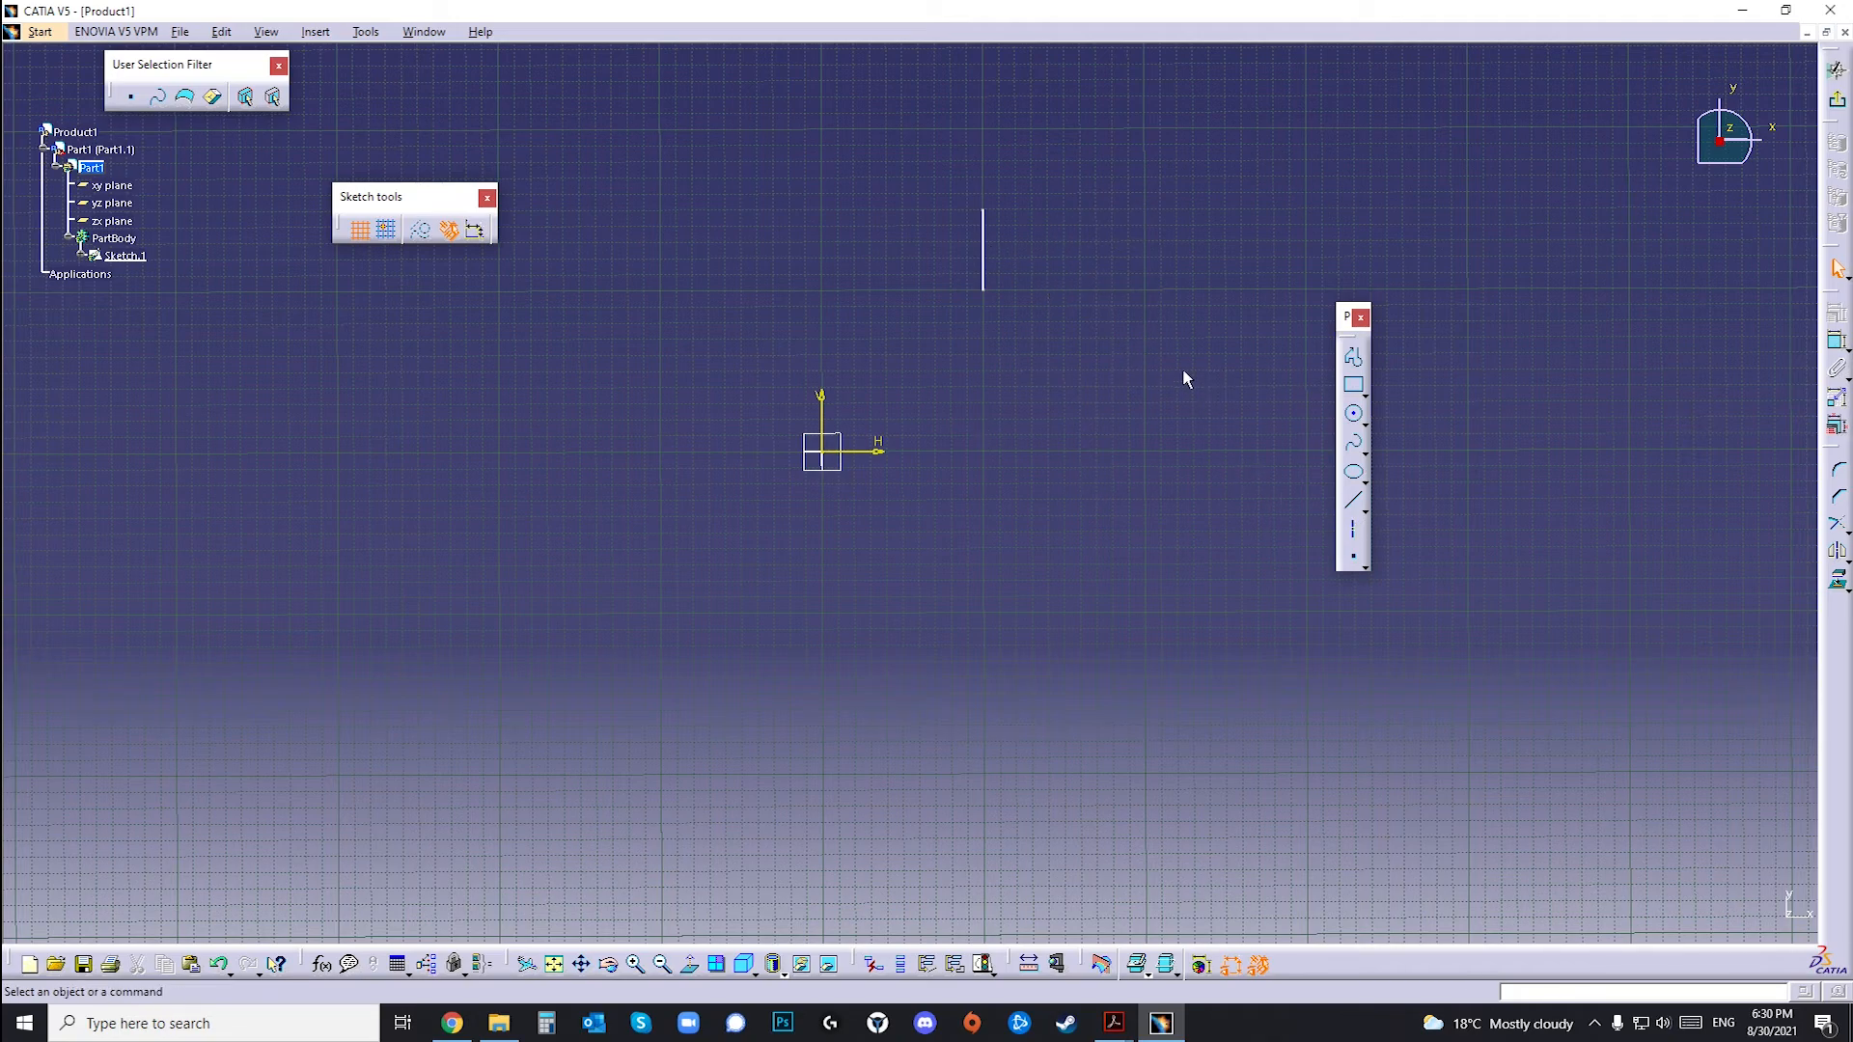
# Step: Sketch a vertical axis parallel to the 50 mm line, farther out along positive H and crossing the H axis level
pyautogui.click(1354, 529)
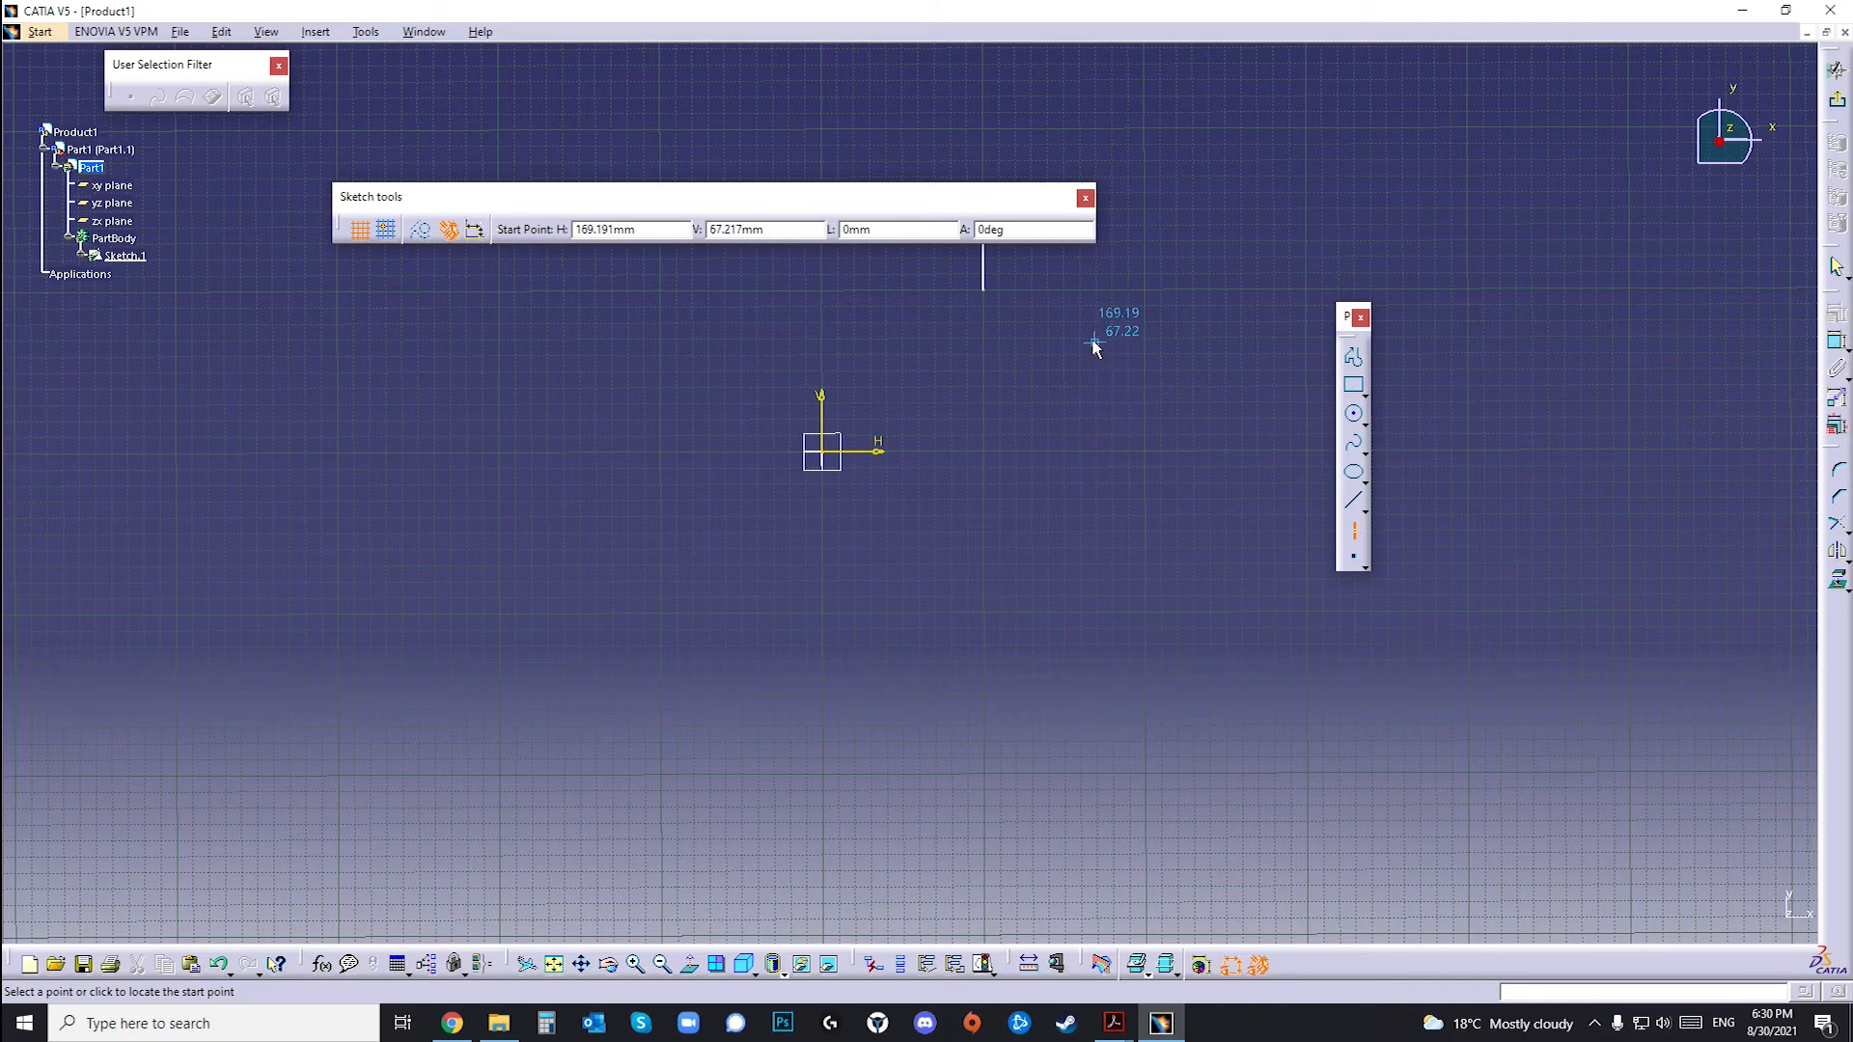
pyautogui.click(1147, 290)
pyautogui.click(1147, 572)
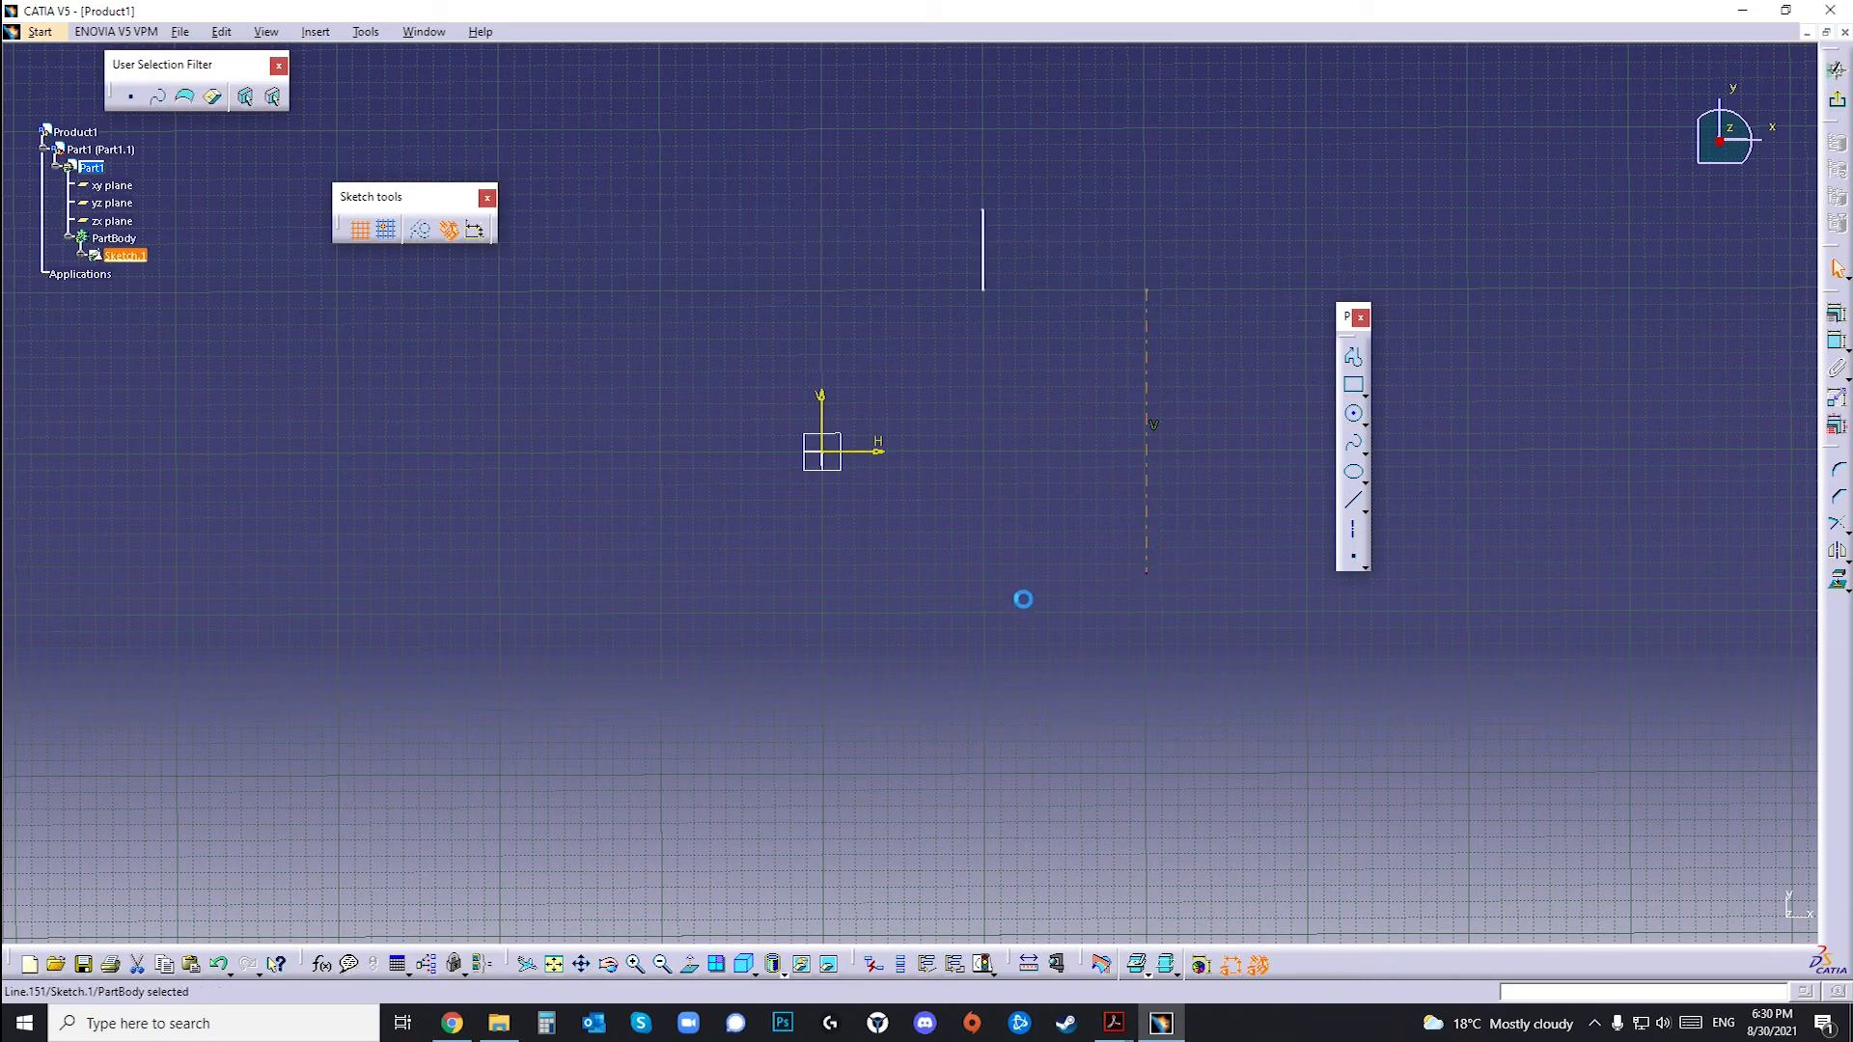
# Step: Create a sketch point at H 50 mm, V -10 mm and clear the selection
pyautogui.click(1353, 557)
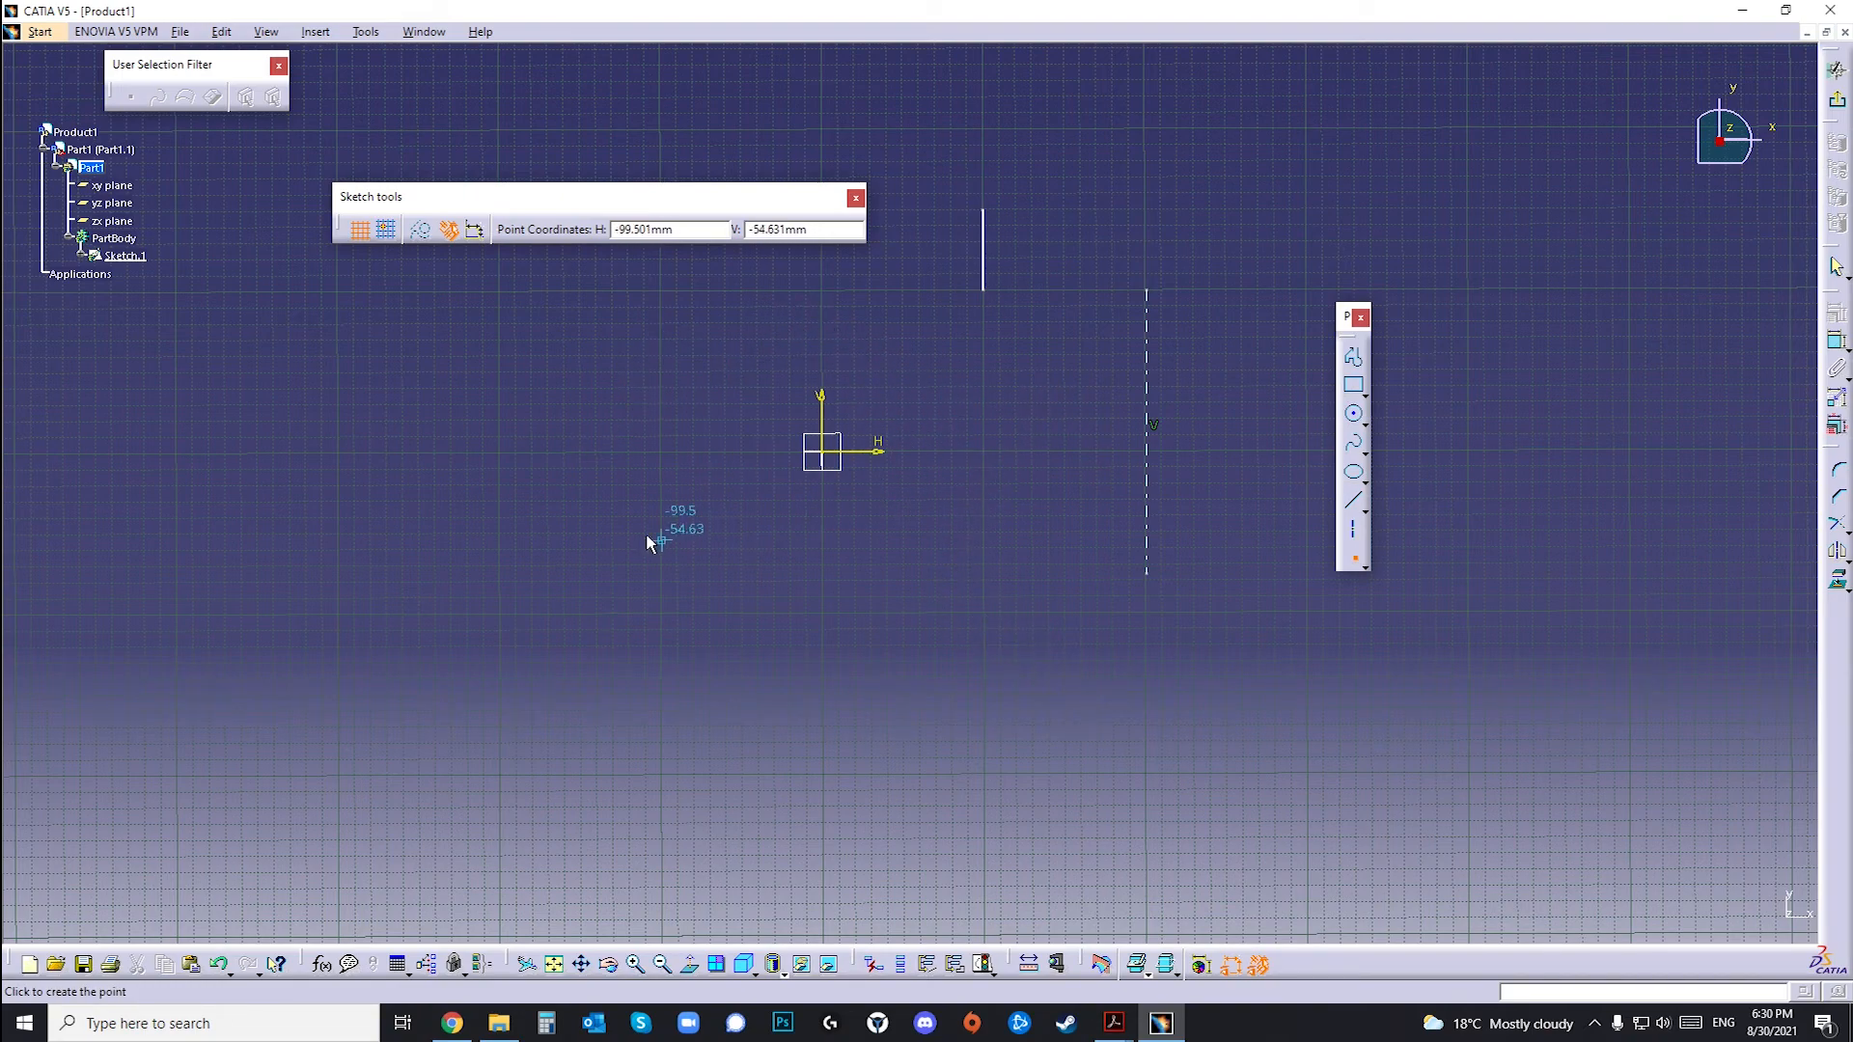
pyautogui.doubleClick(706, 232)
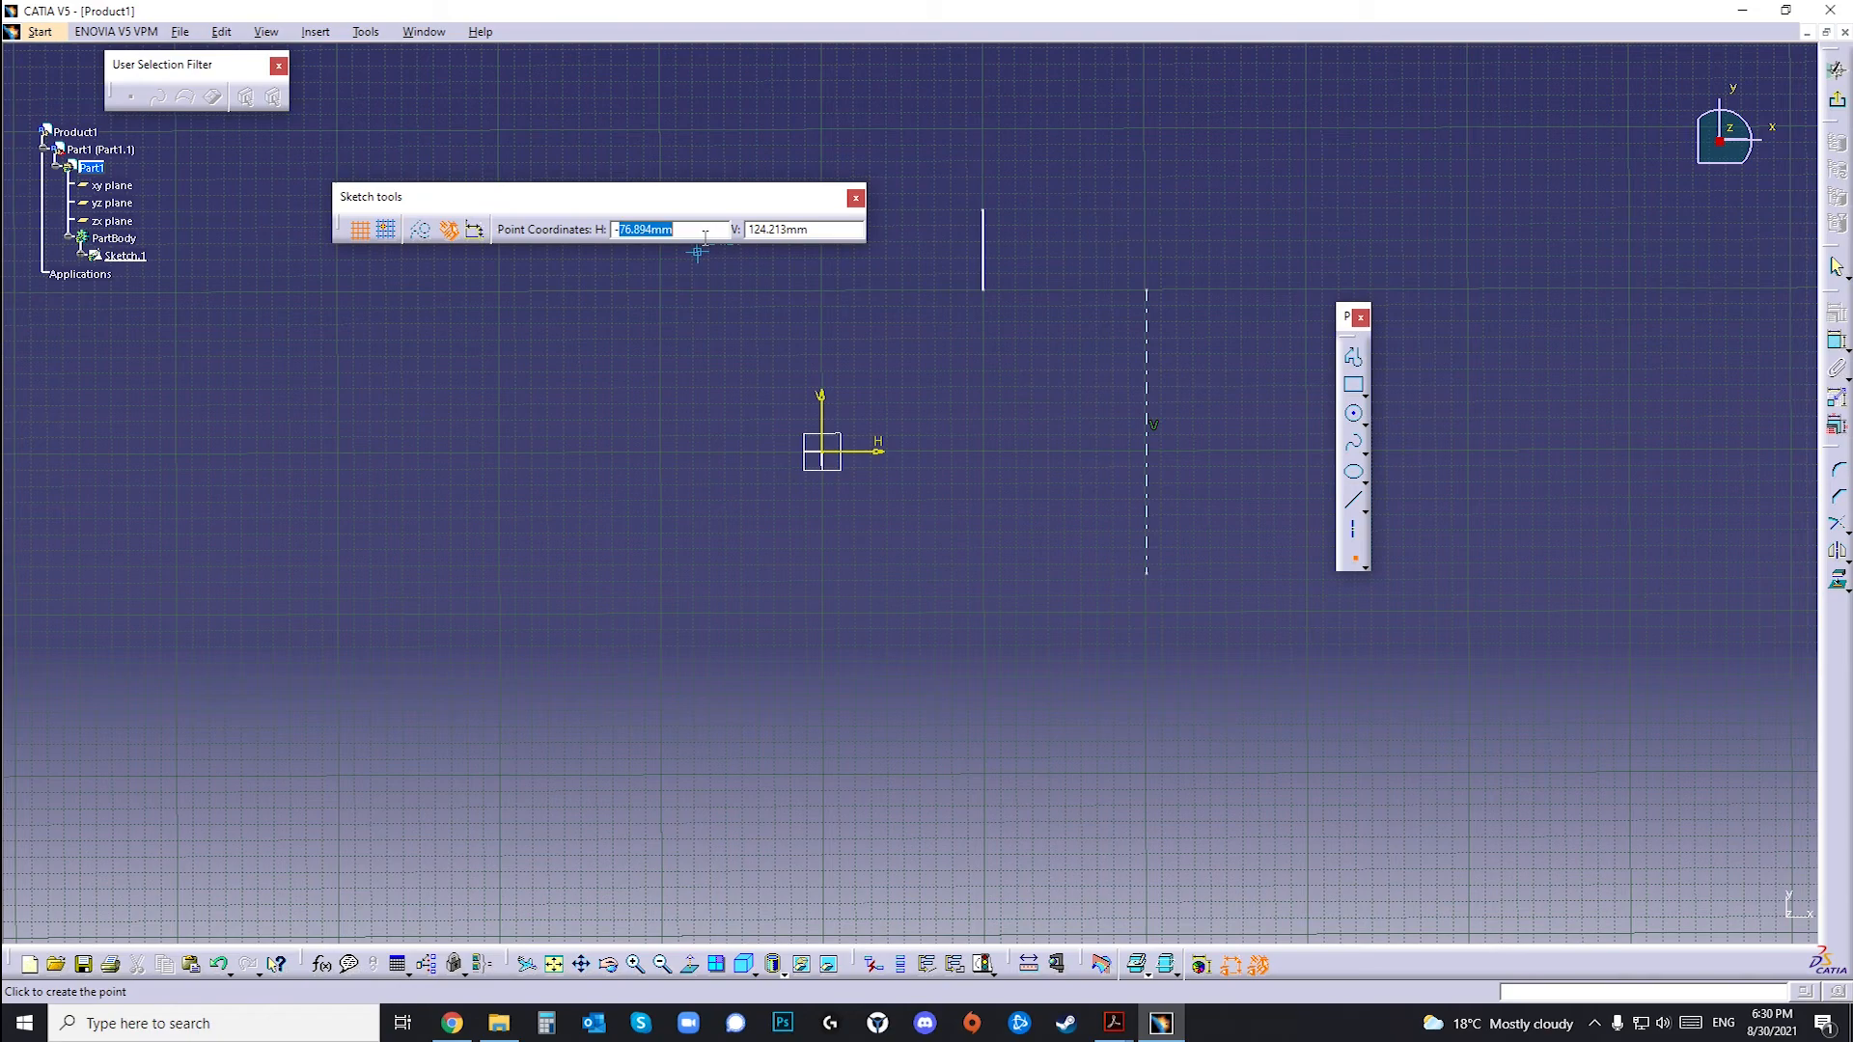
pyautogui.press('BackSpace')
pyautogui.write('50')
pyautogui.doubleClick(829, 241)
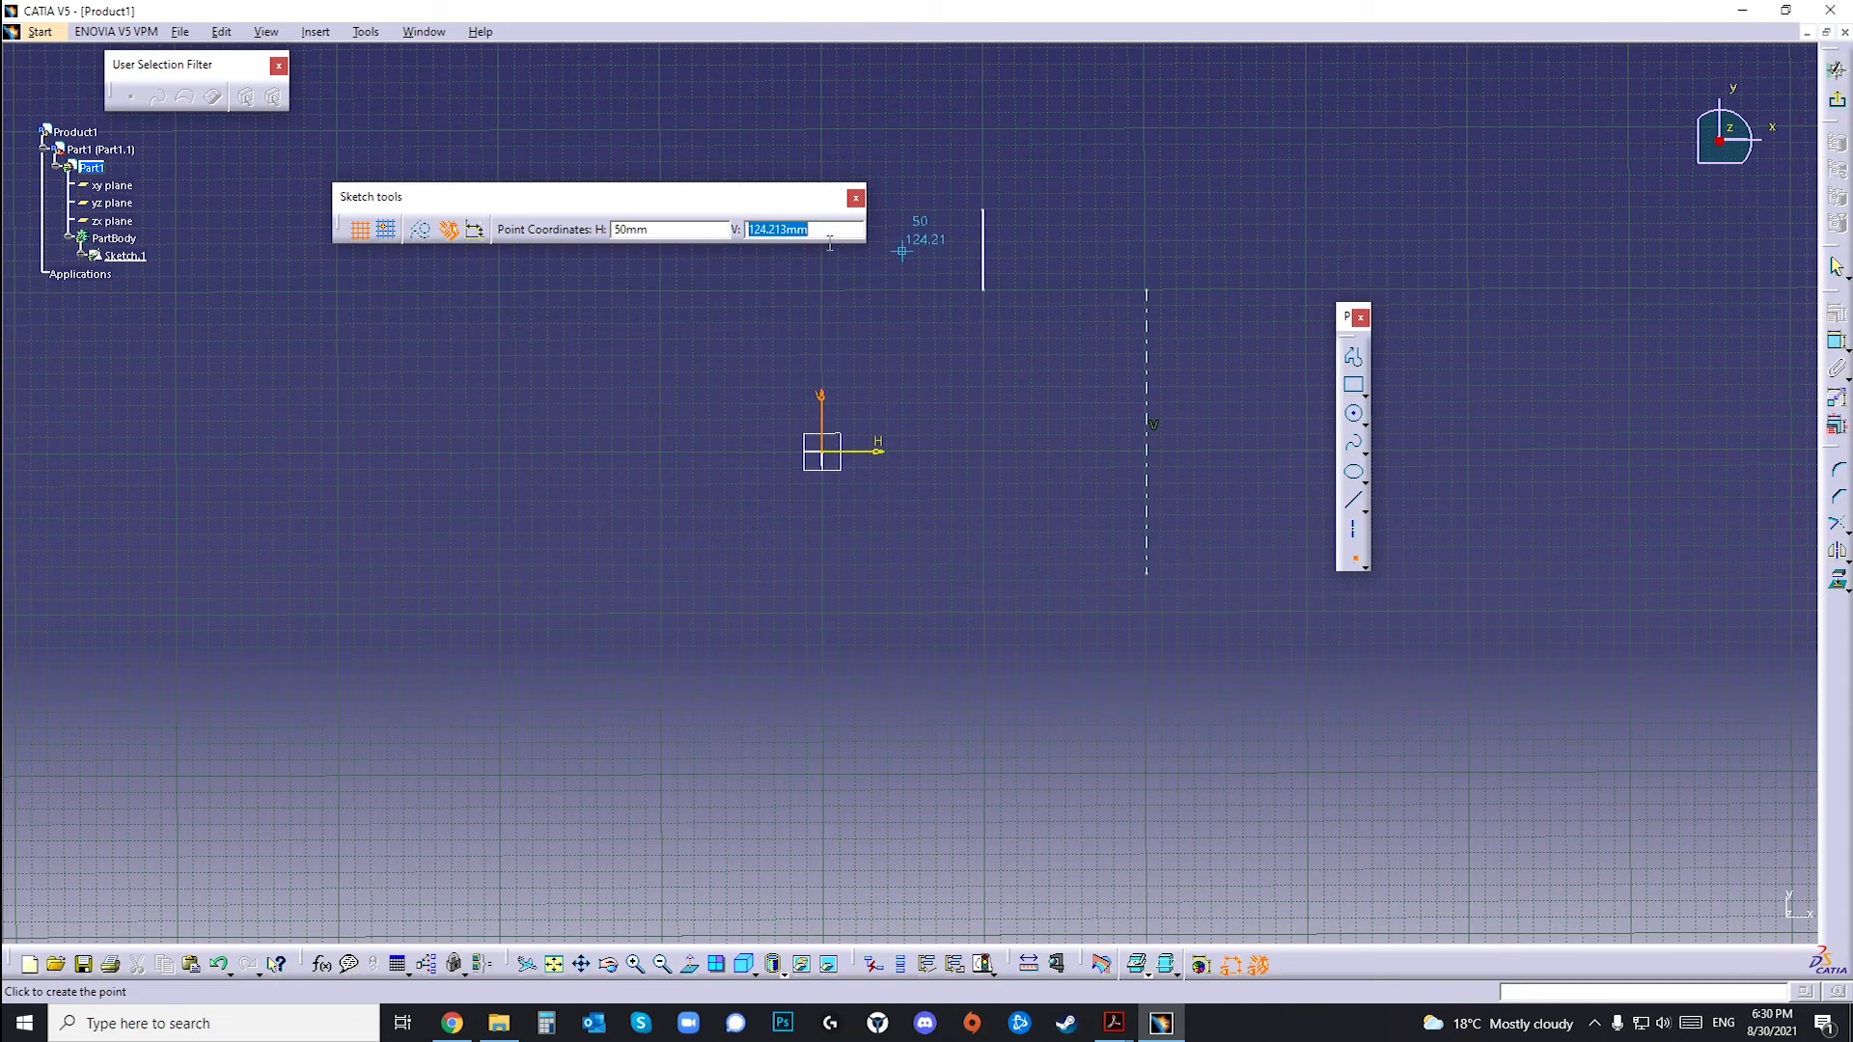
pyautogui.write('-10')
pyautogui.press('Return')
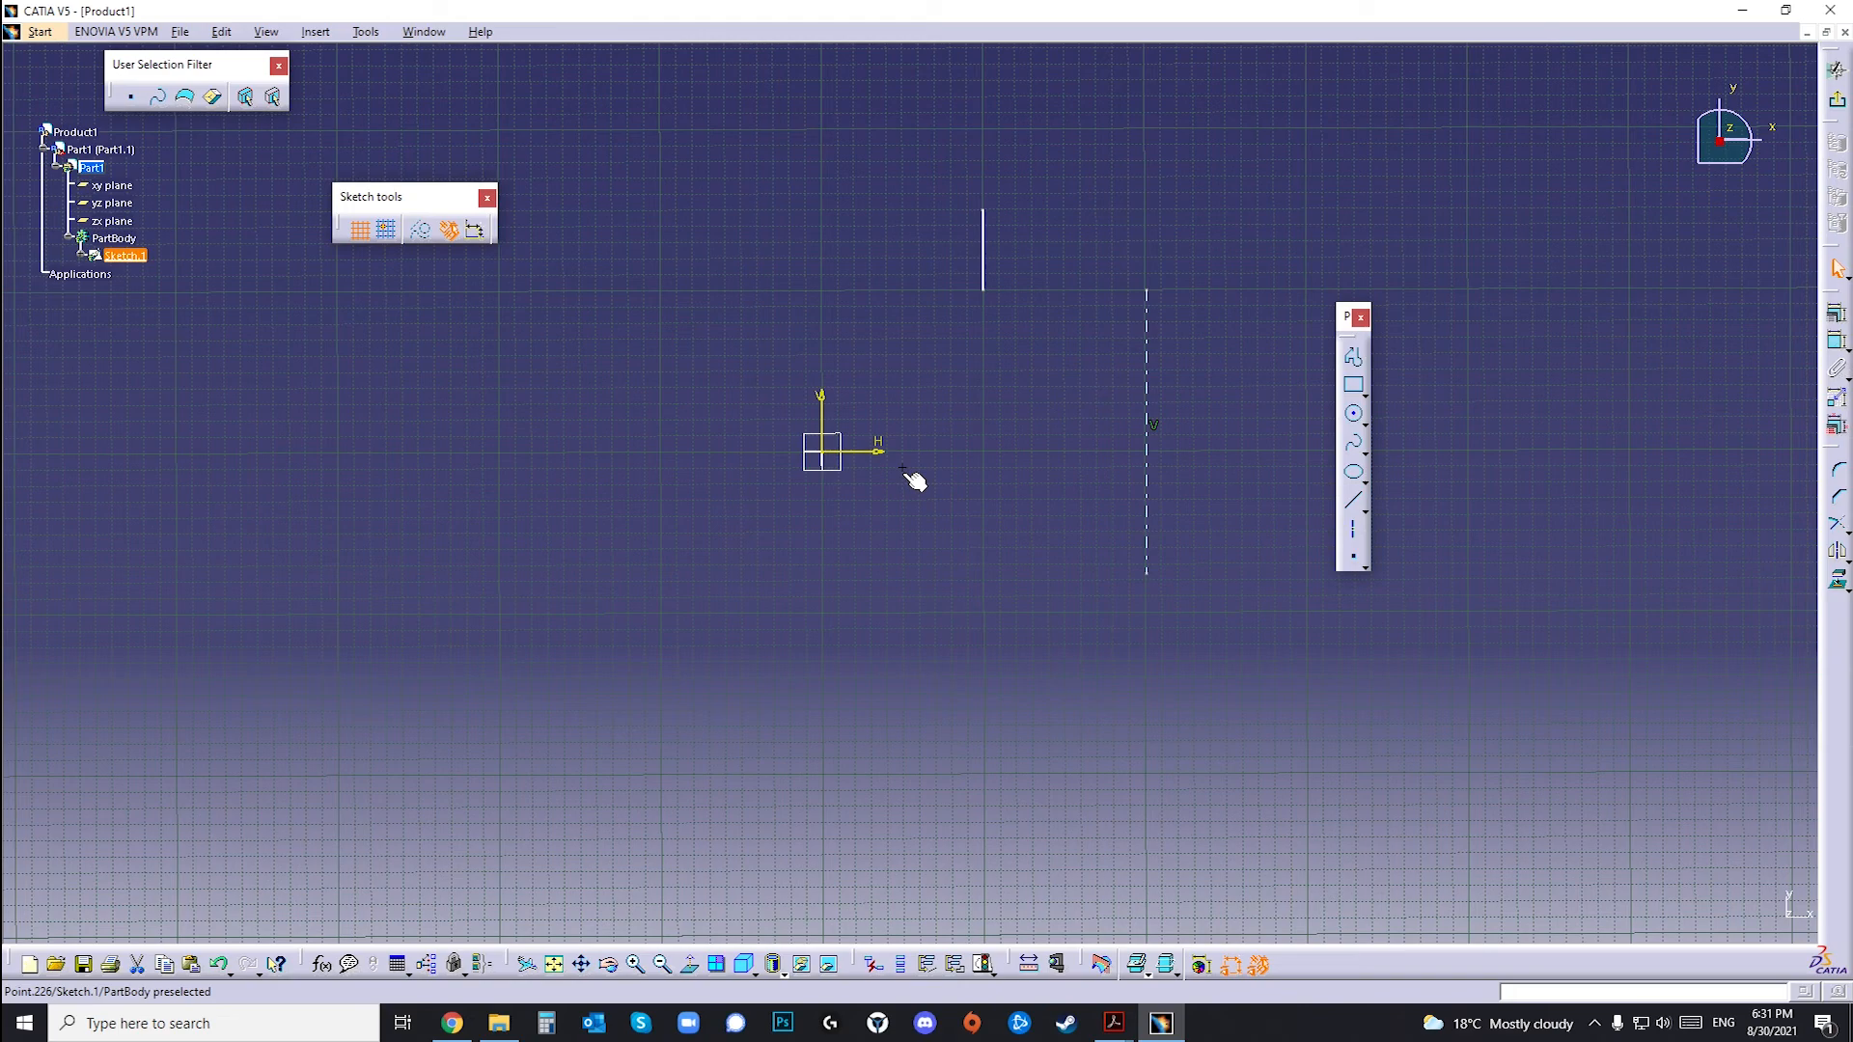
pyautogui.moveTo(899, 369); pyautogui.dragTo(782, 500)
pyautogui.click(840, 612)
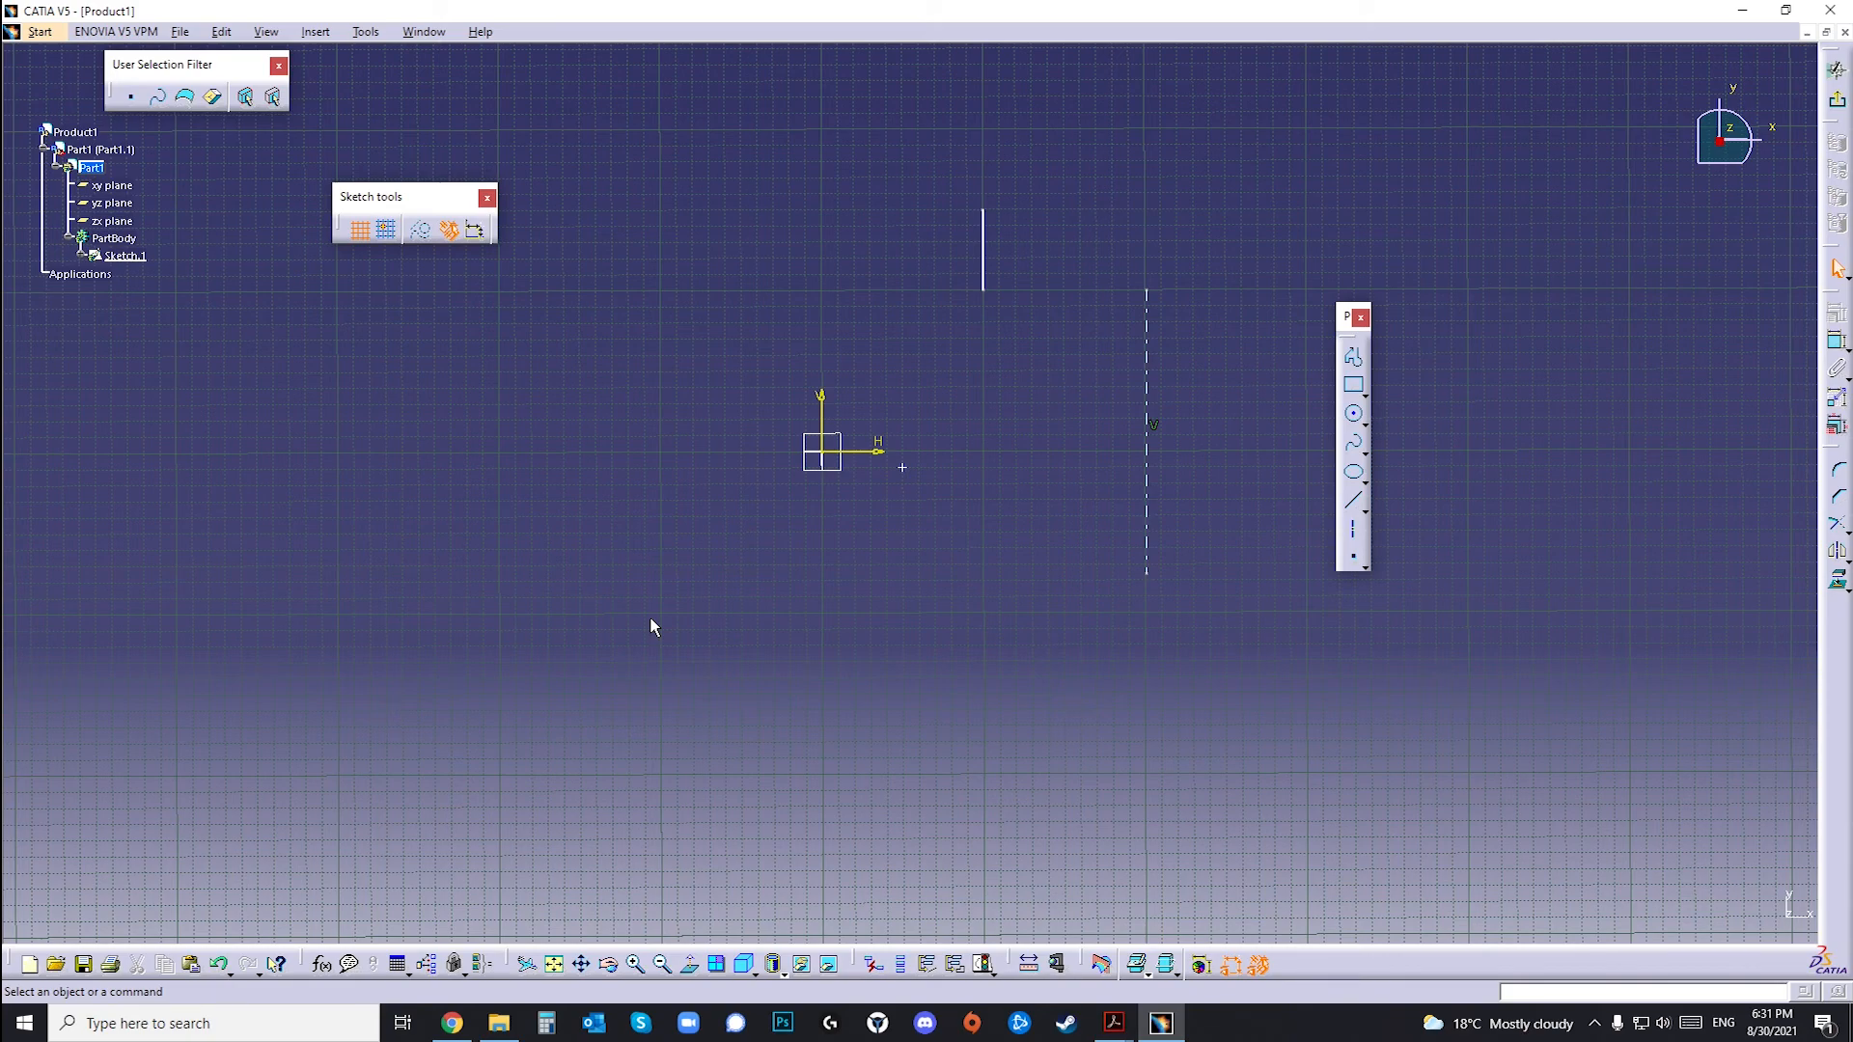
pyautogui.click(1367, 402)
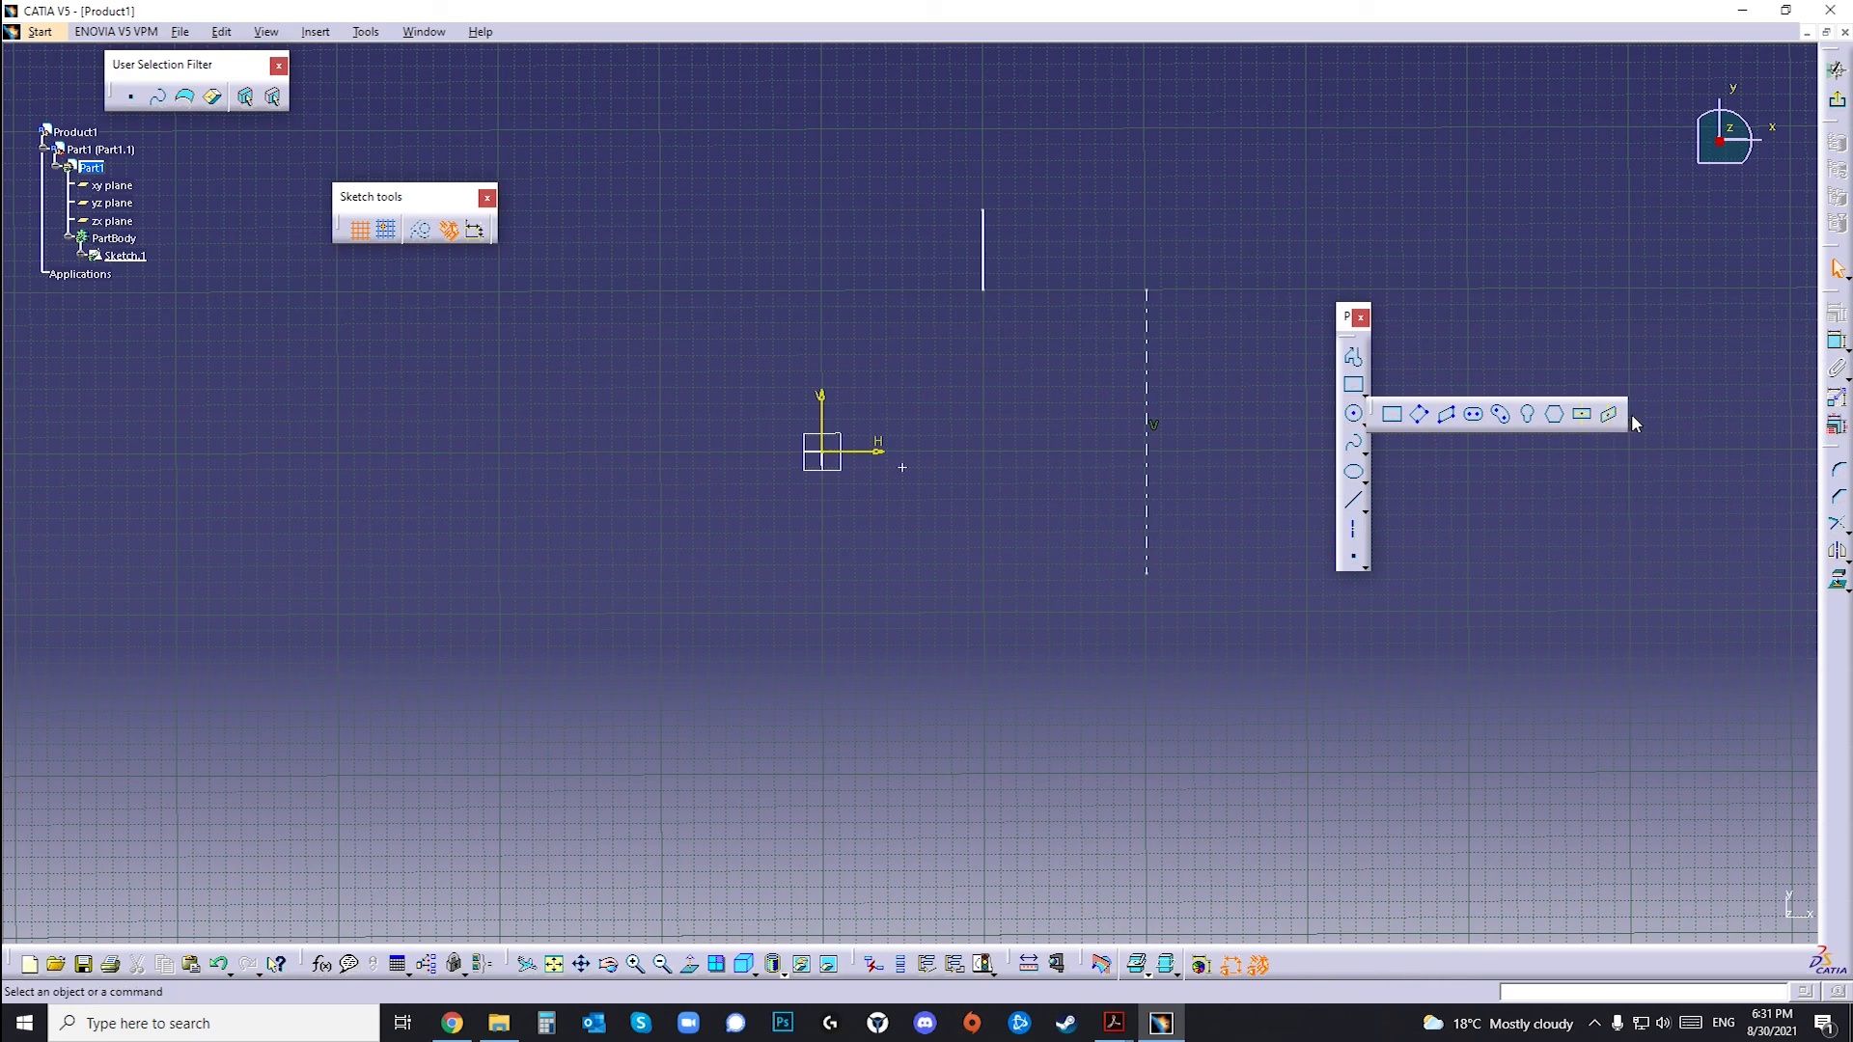
pyautogui.click(1595, 270)
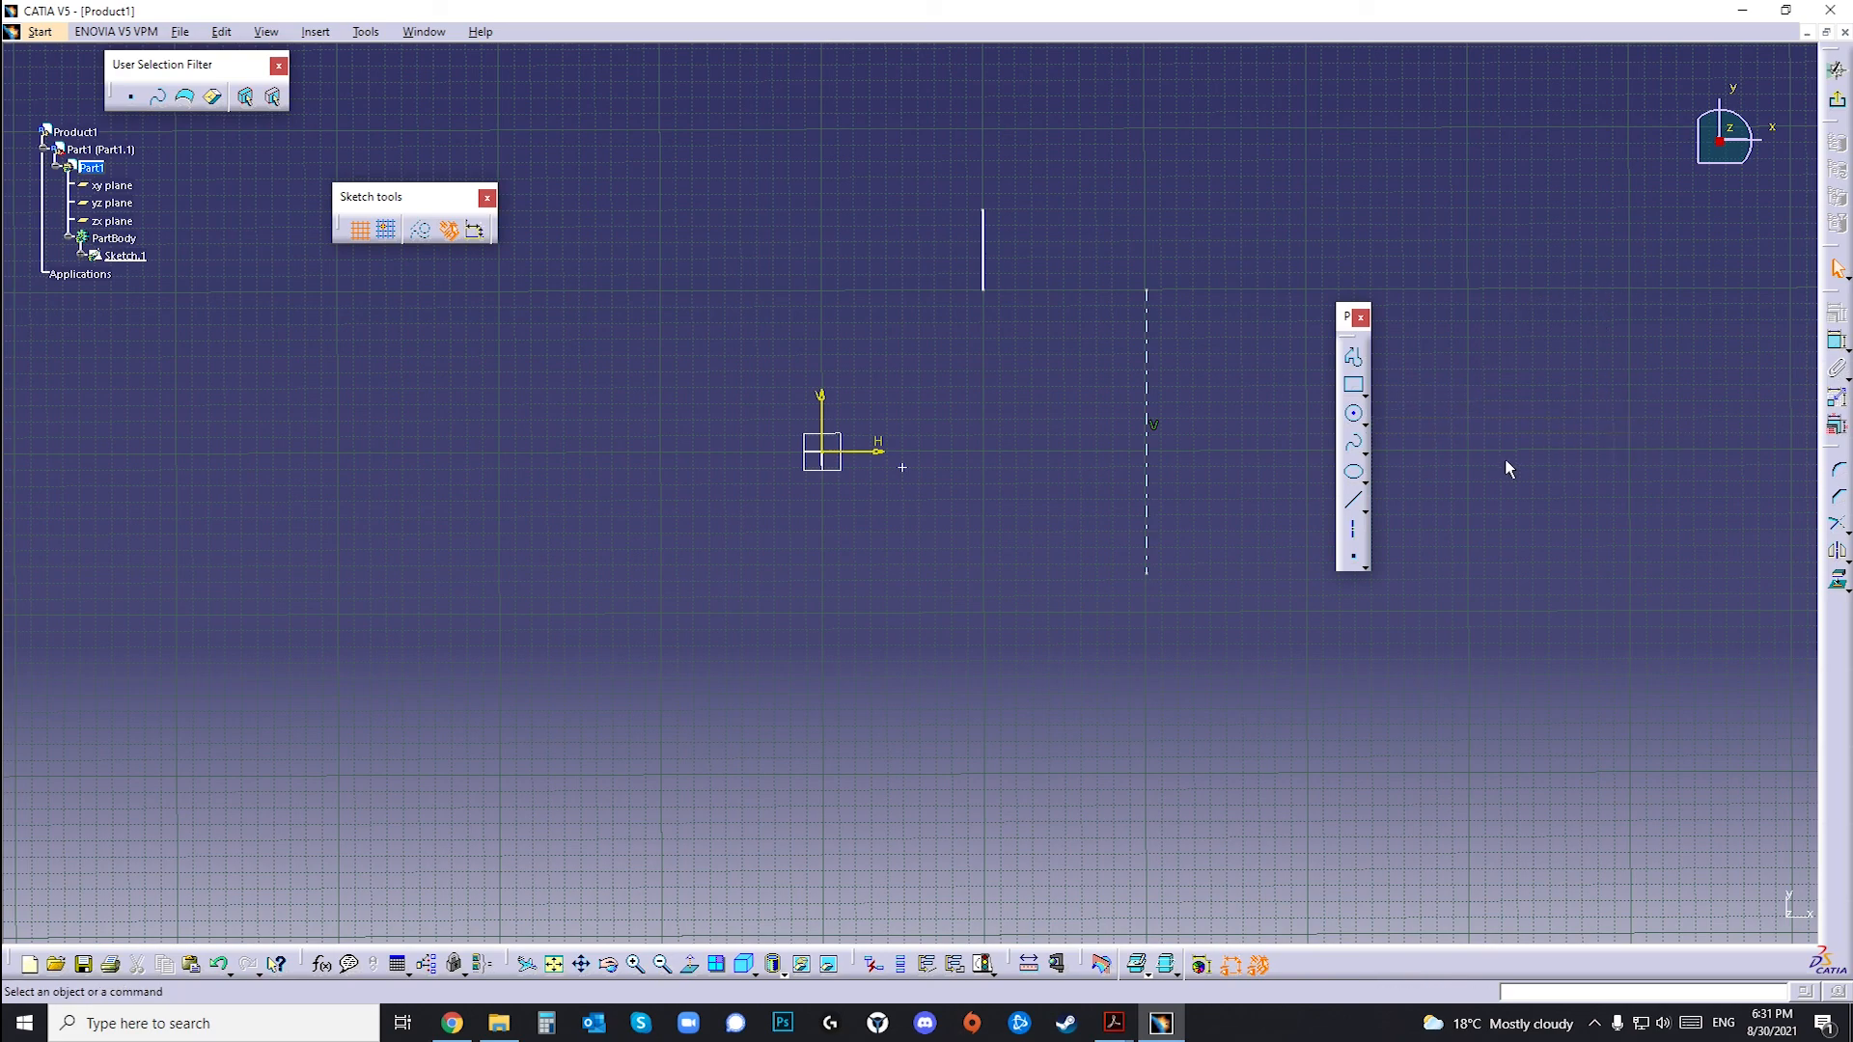